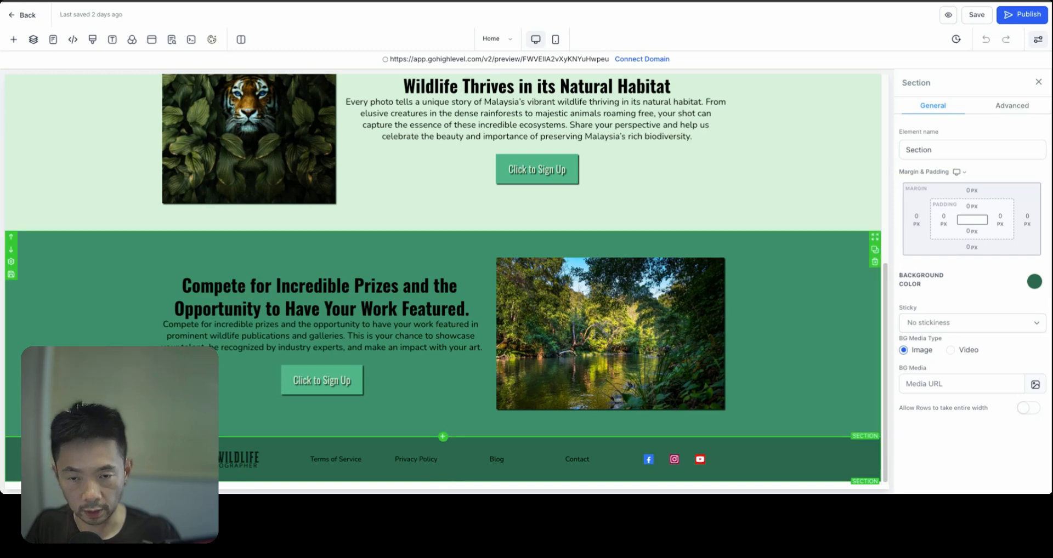
# Save the page's footer section as an asset named Global Footer under Global Sections
pyautogui.scroll(6, 82, 82)
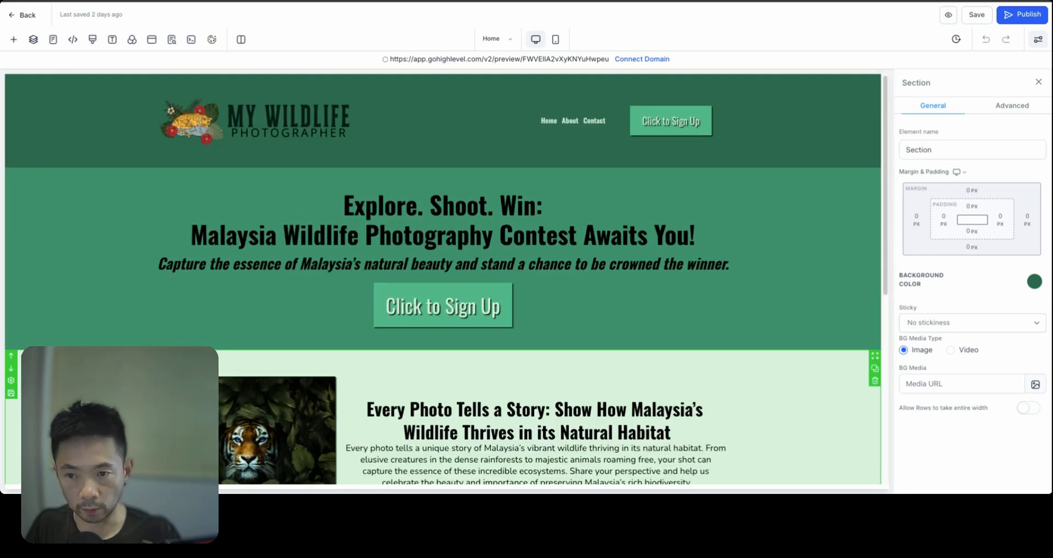
pyautogui.click(72, 116)
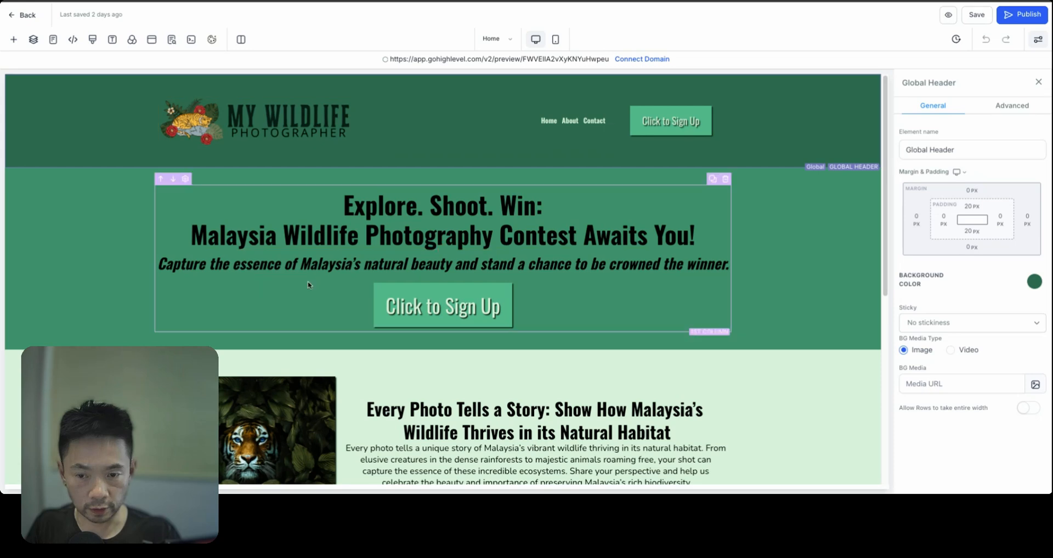
pyautogui.scroll(-5, 323, 384)
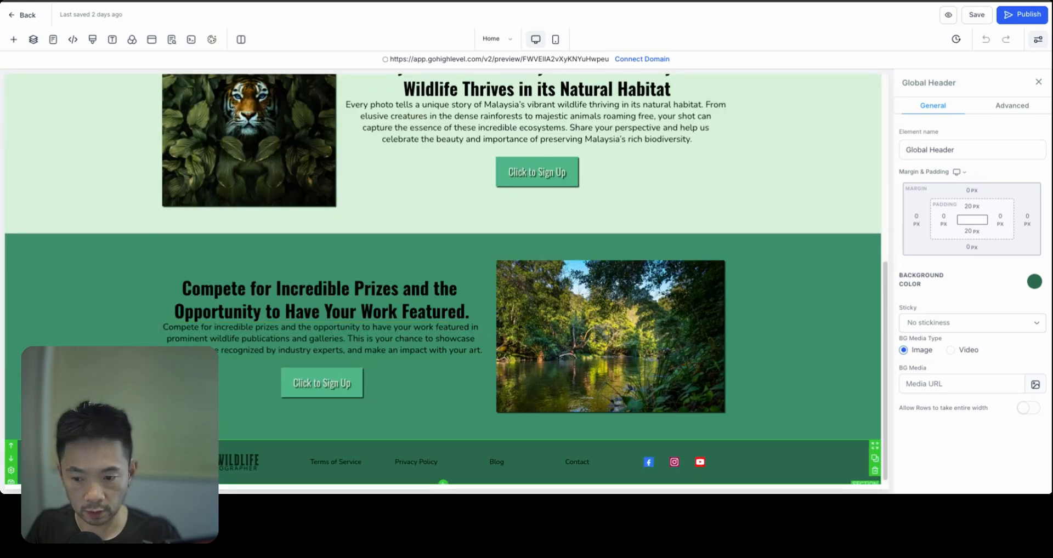
pyautogui.click(82, 463)
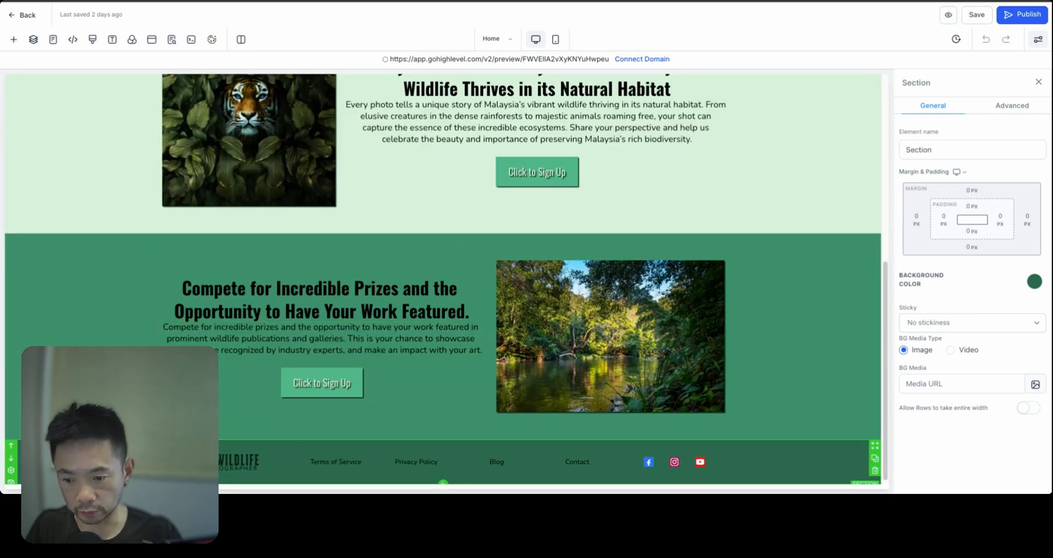
pyautogui.click(11, 484)
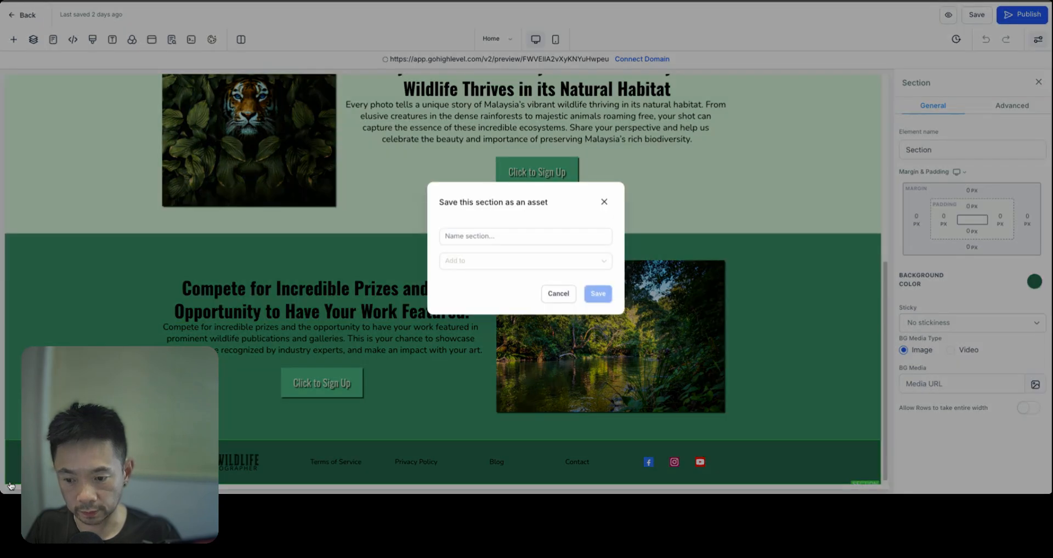
pyautogui.click(471, 236)
pyautogui.write('Fo')
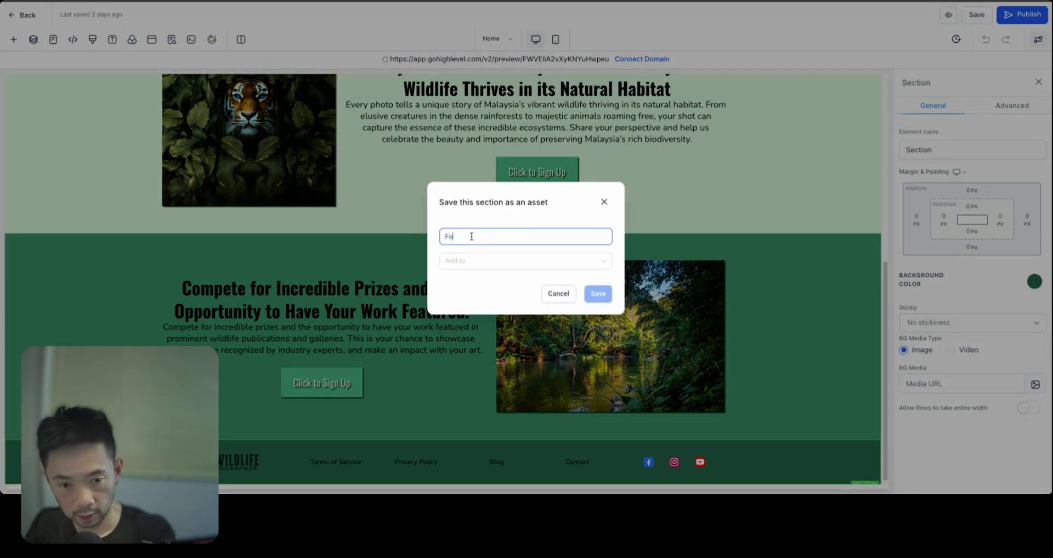
pyautogui.press('BackSpace')
pyautogui.write('Global')
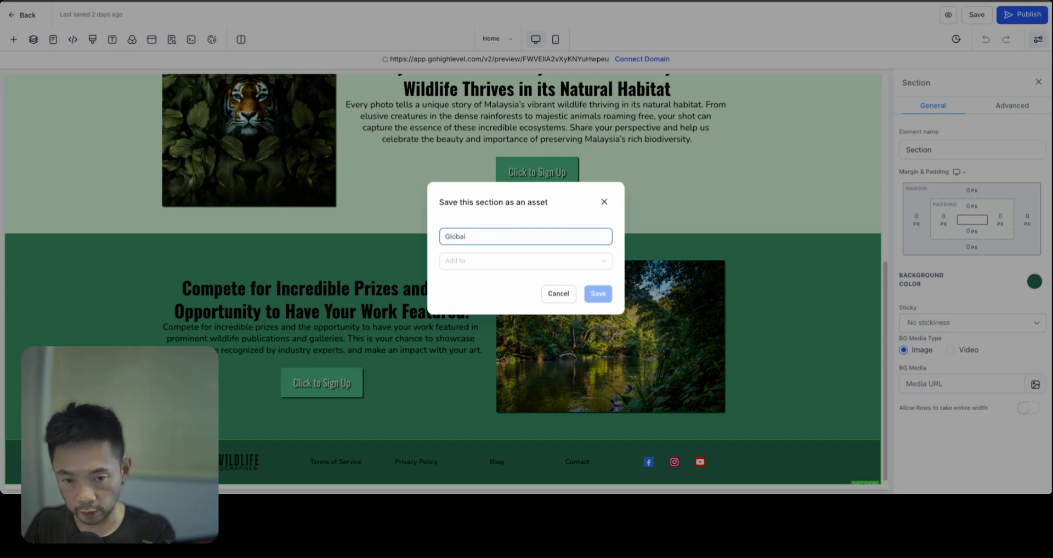
pyautogui.write('Footer')
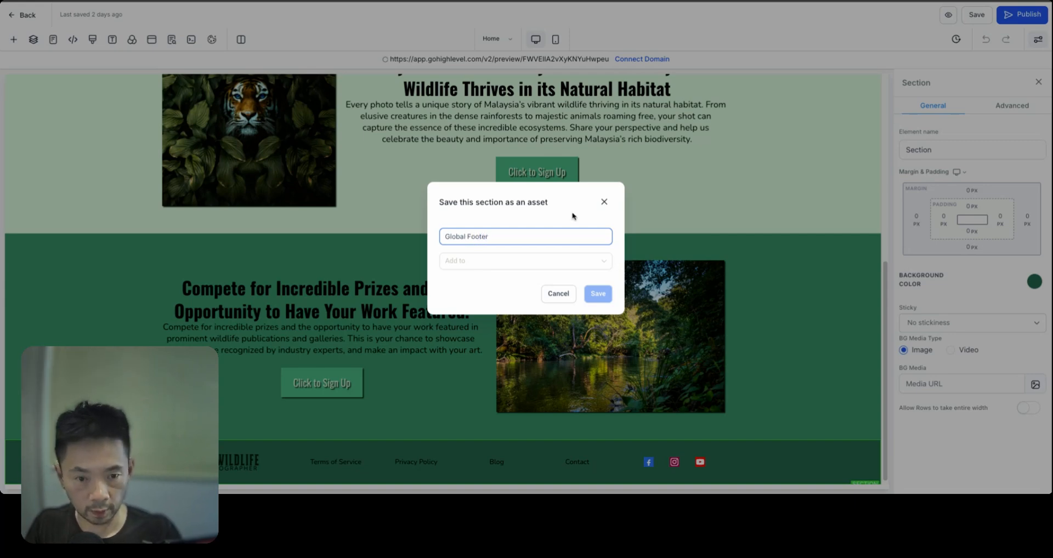
pyautogui.click(532, 262)
pyautogui.click(477, 300)
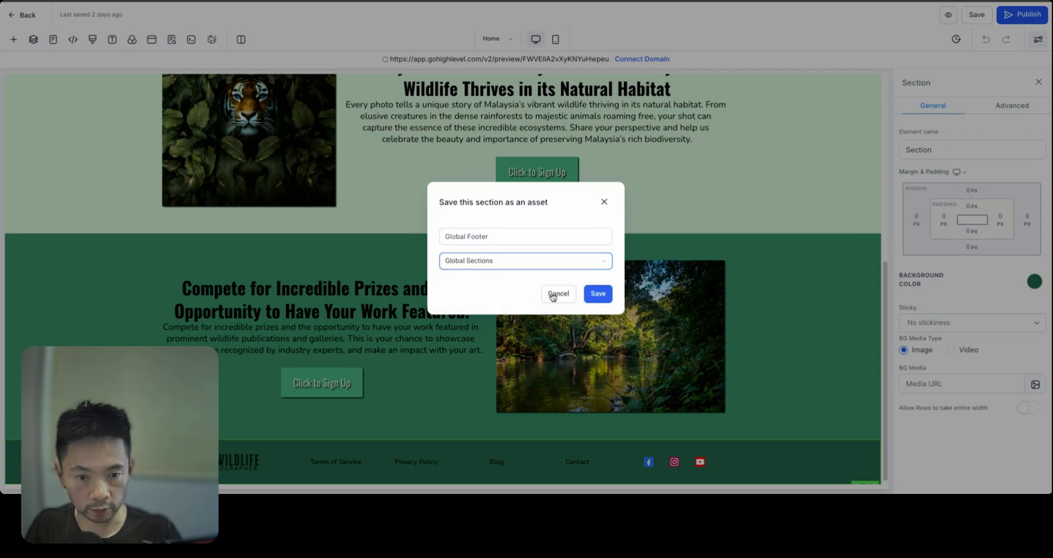
pyautogui.click(601, 296)
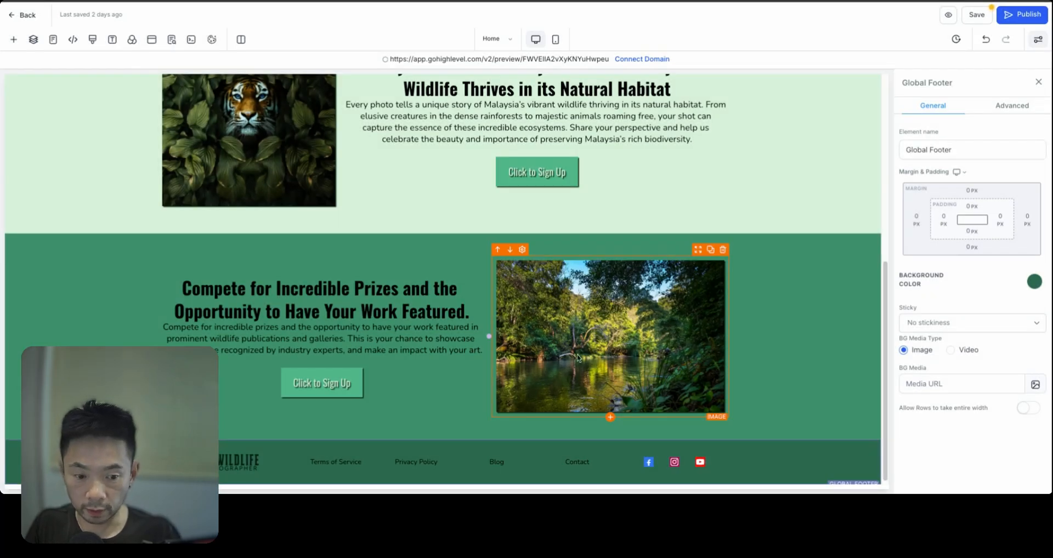
# Review the page from the global header down to the global footer
pyautogui.scroll(10, 578, 358)
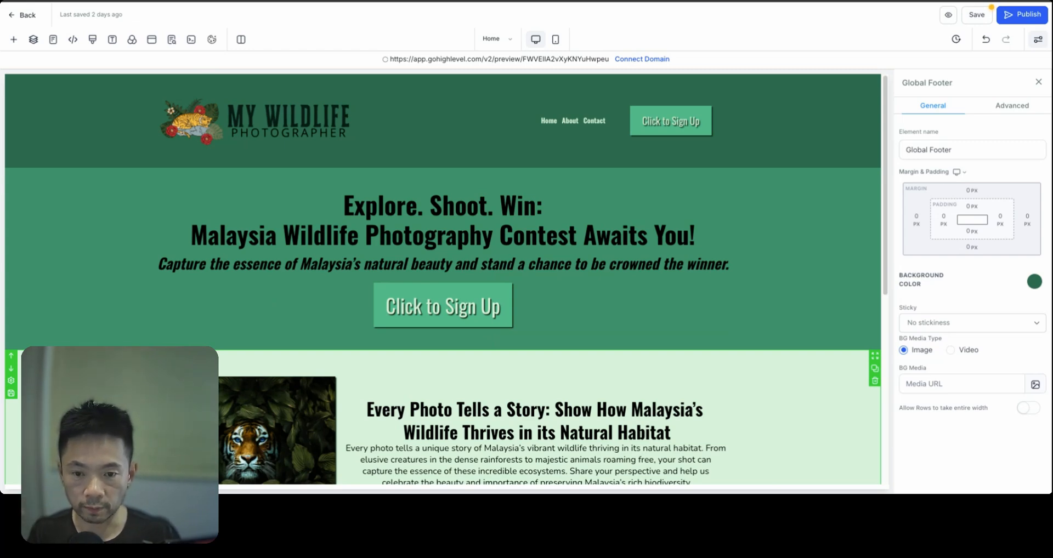
pyautogui.scroll(-6, 443, 280)
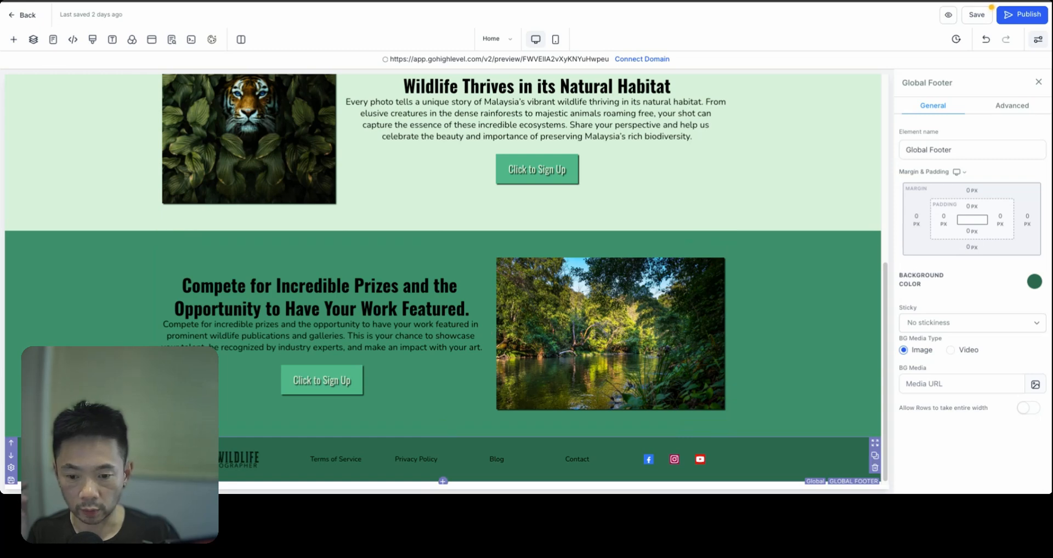
pyautogui.scroll(10, 104, 123)
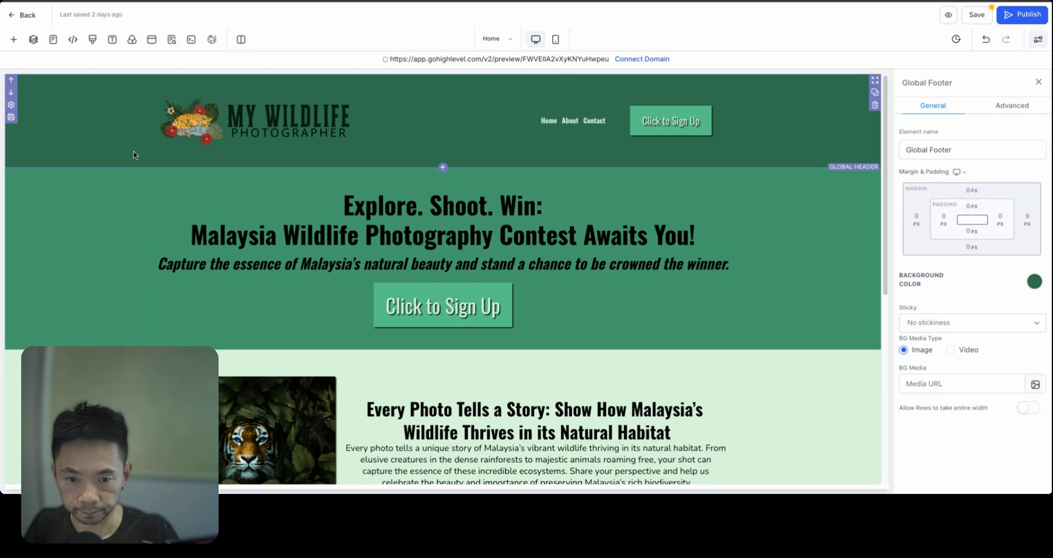
pyautogui.scroll(-5, 123, 176)
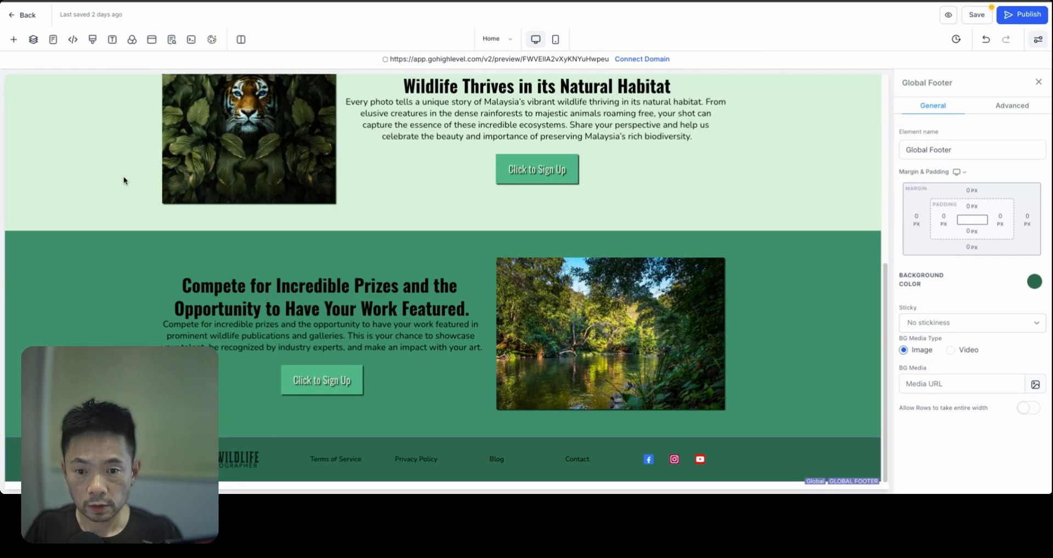
pyautogui.scroll(5, 123, 176)
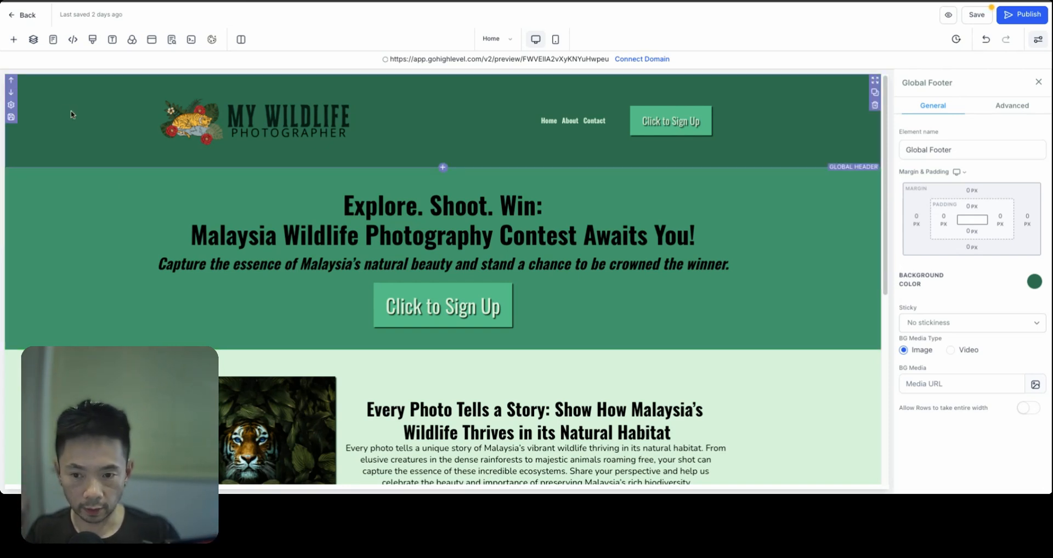
# Search Pixabay for "rainforest" as the background image source for the "Explore. Shoot. Win" section
pyautogui.click(94, 203)
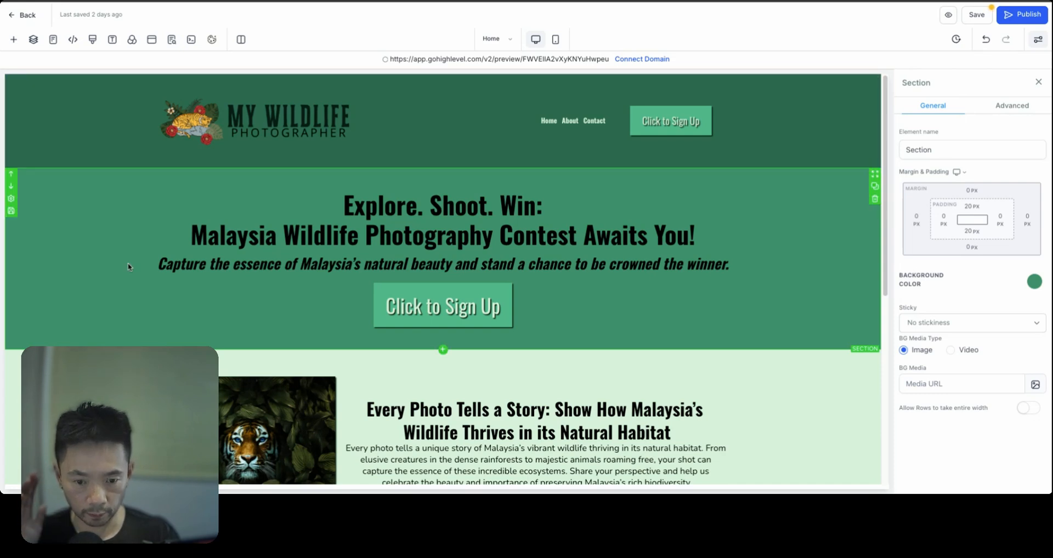
pyautogui.scroll(-5, 127, 262)
pyautogui.scroll(5, 127, 262)
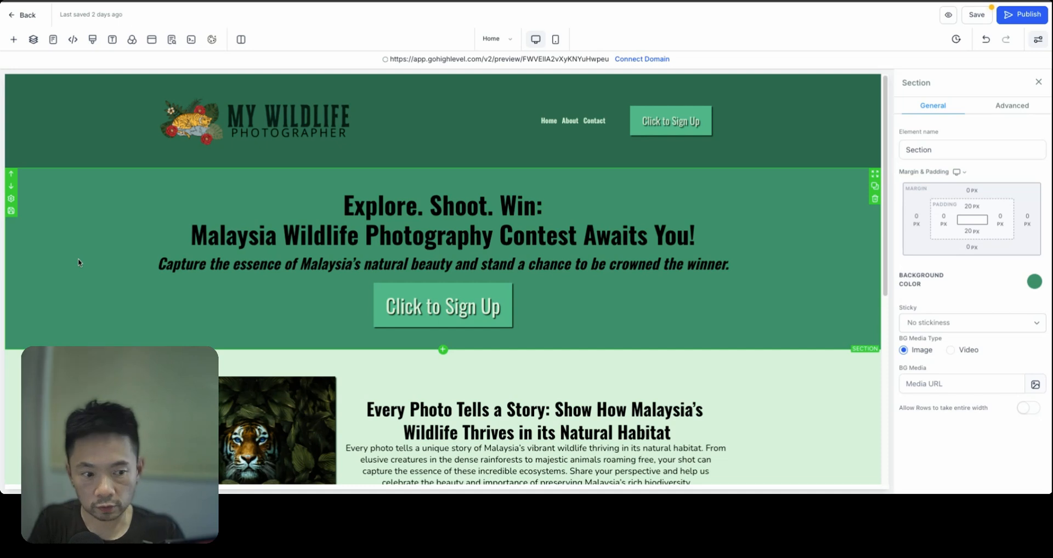
pyautogui.tripleClick(900, 369)
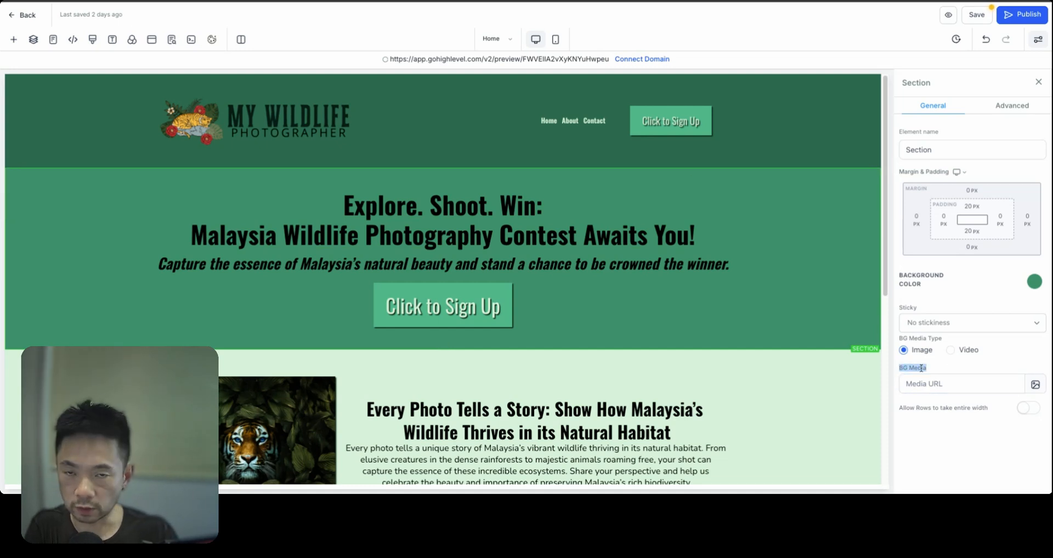
pyautogui.click(970, 427)
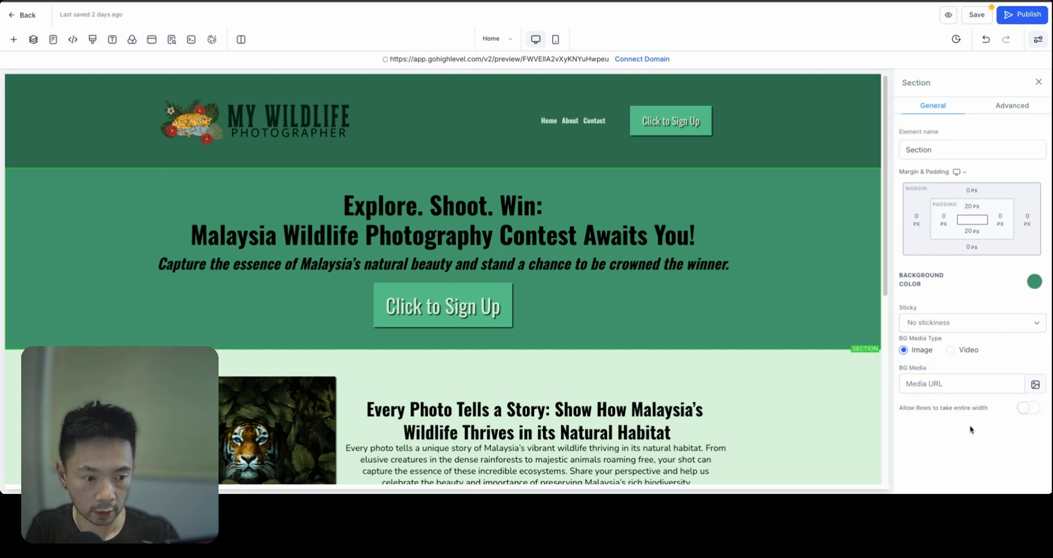
pyautogui.click(1034, 384)
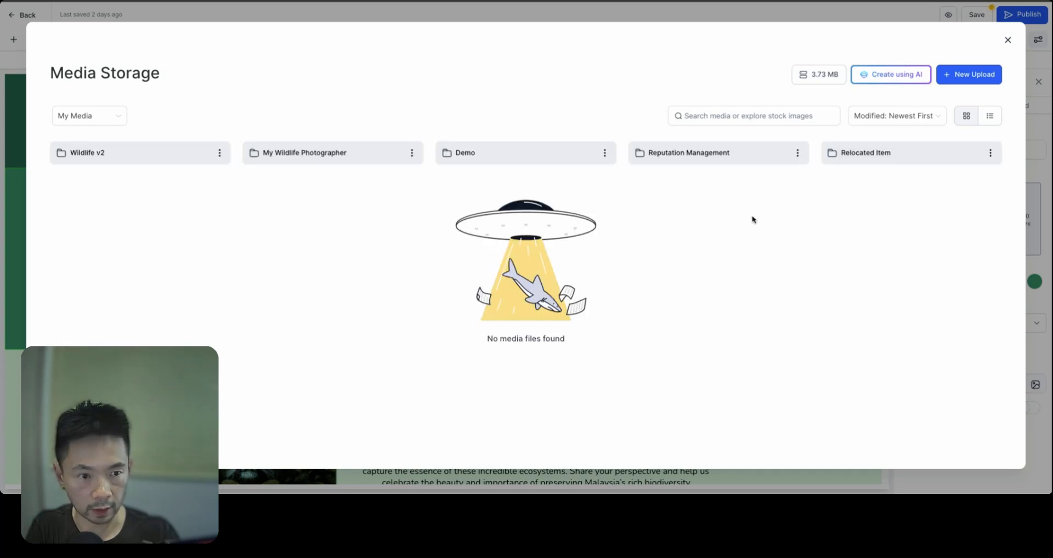
pyautogui.click(104, 116)
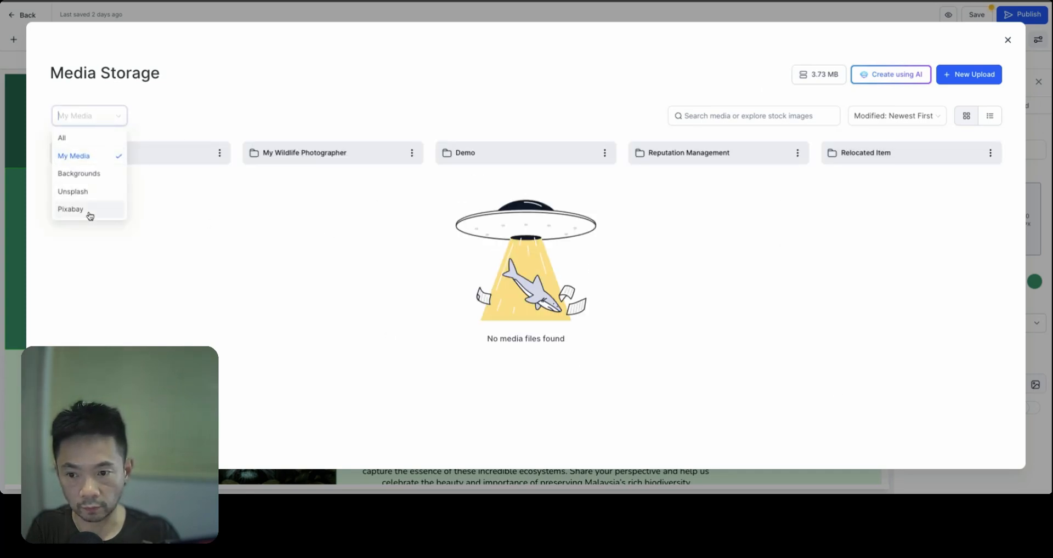
pyautogui.click(90, 211)
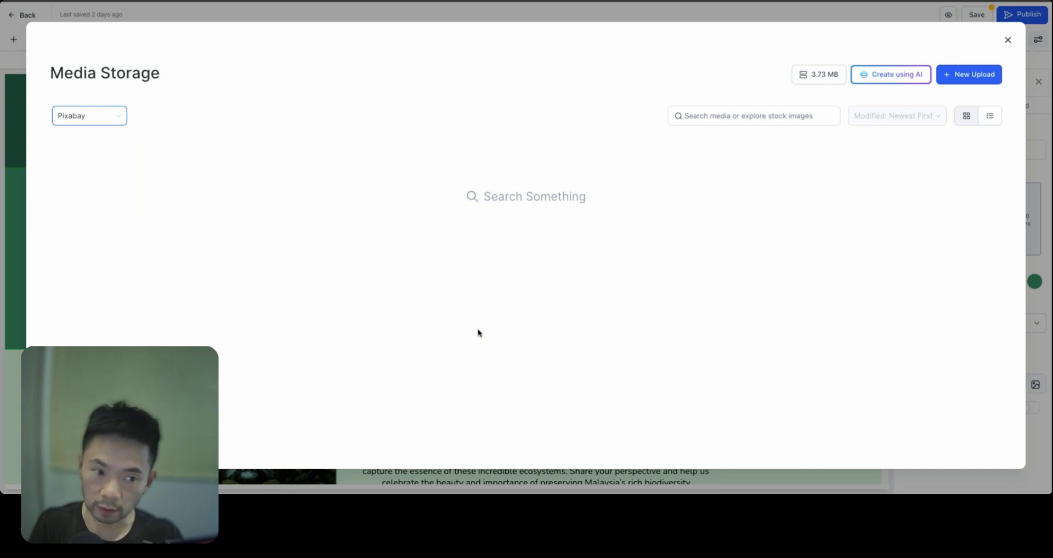
pyautogui.click(747, 116)
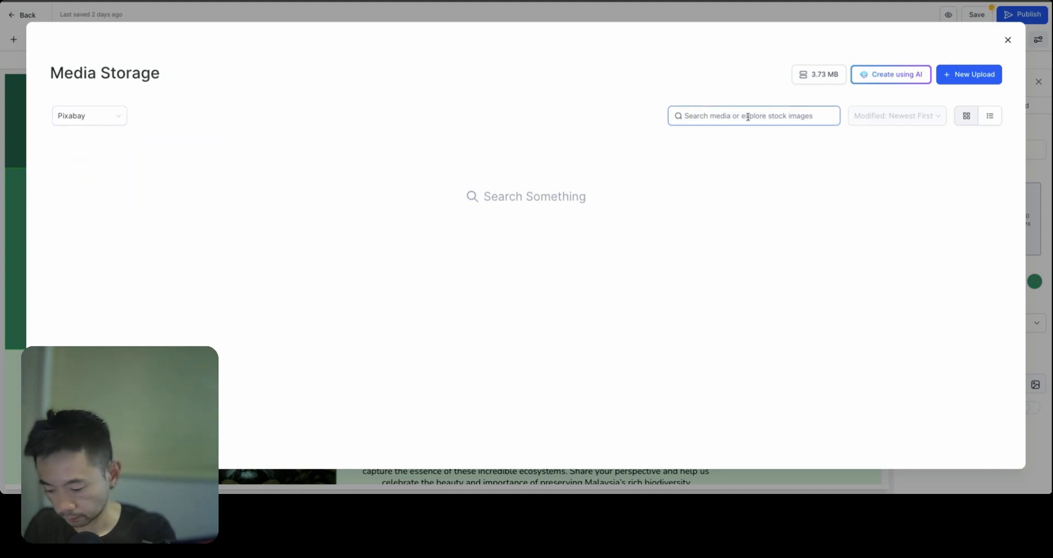
pyautogui.write('rainforest')
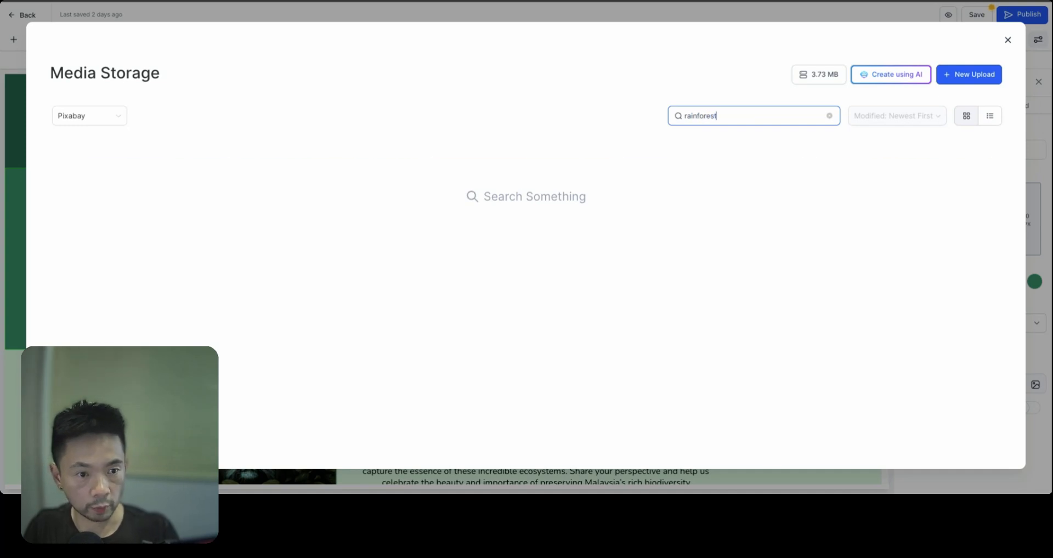
# Import the misty jungle mountains image tropical-7459826_150.jpg into the media library and leave the media storage
pyautogui.scroll(-6, 554, 324)
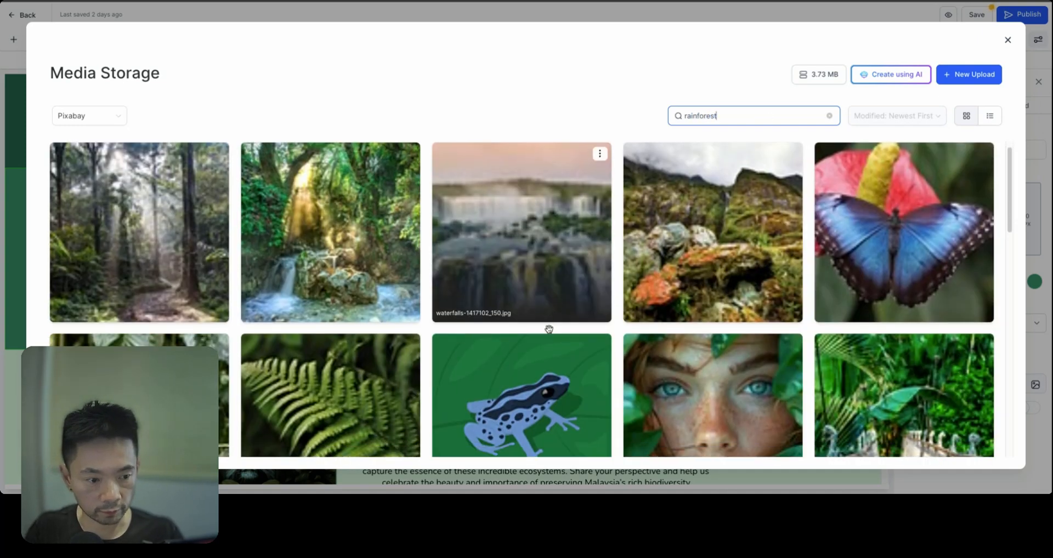
pyautogui.scroll(-2, 549, 327)
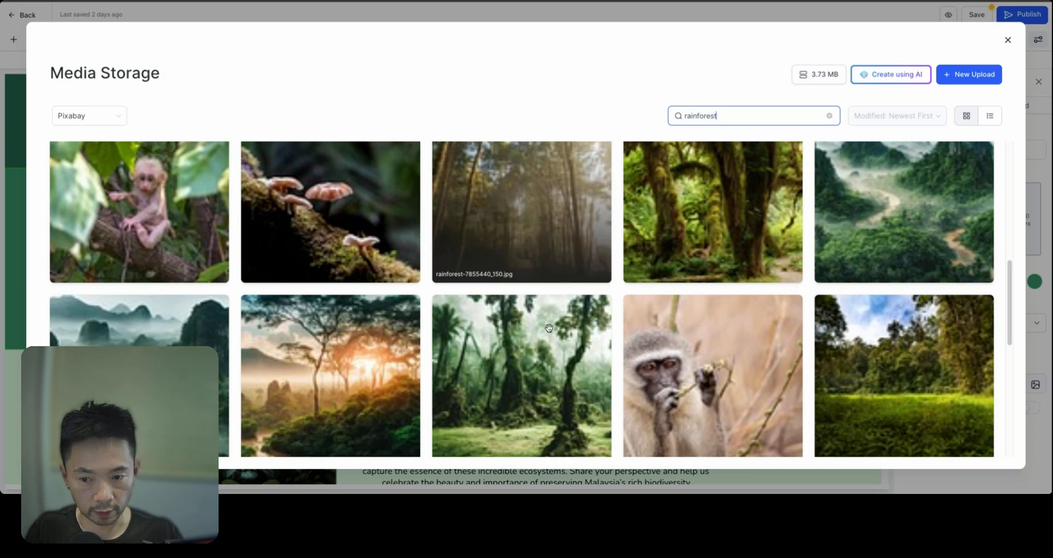
pyautogui.scroll(-1, 548, 329)
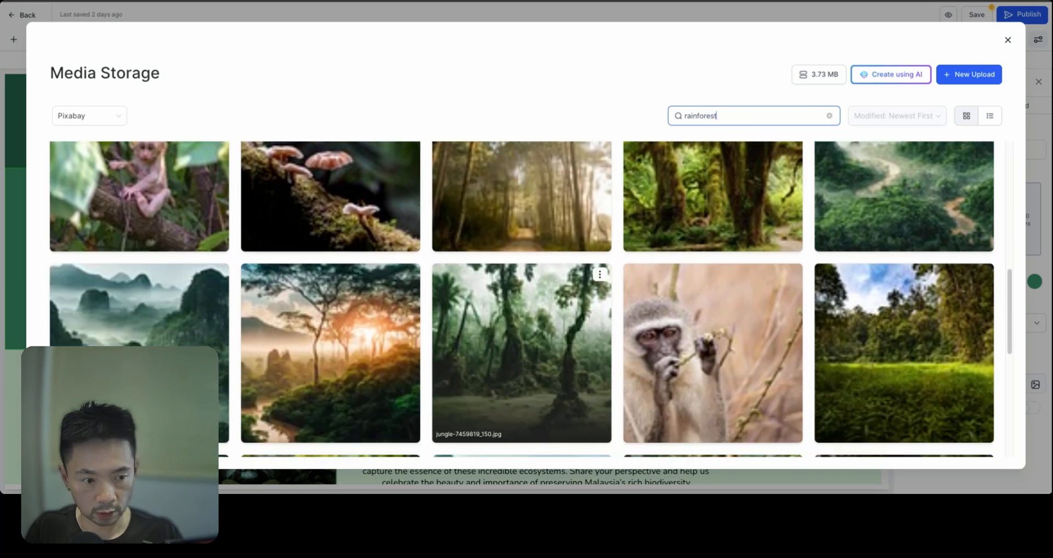
pyautogui.scroll(-7, 549, 329)
pyautogui.scroll(15, 548, 329)
pyautogui.scroll(-13, 548, 329)
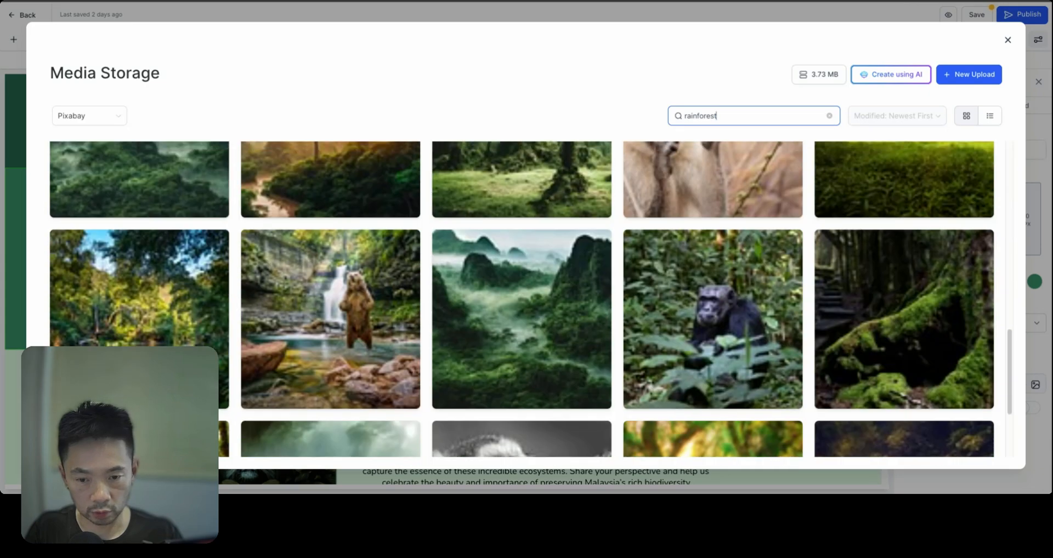
pyautogui.scroll(4, 114, 309)
pyautogui.click(114, 308)
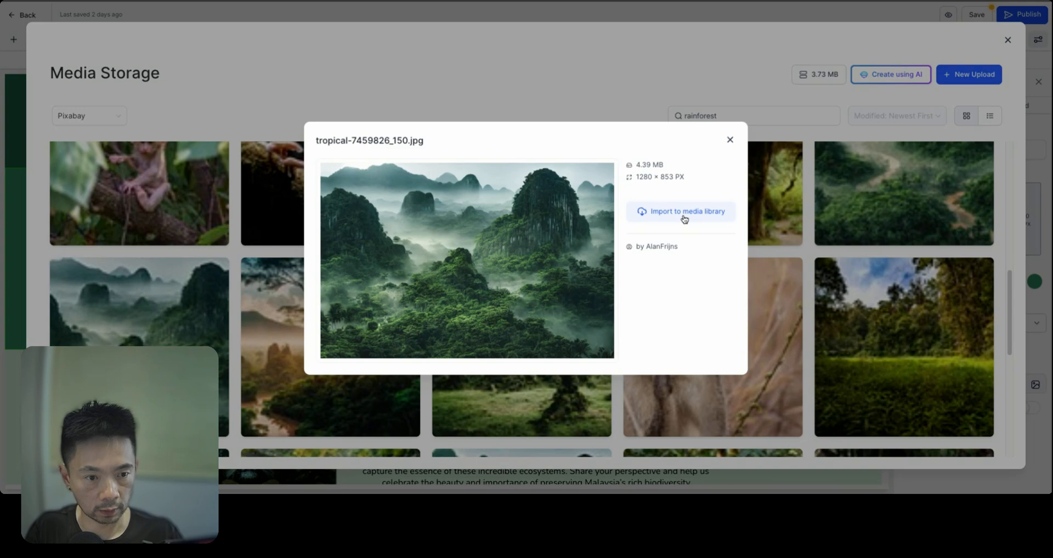
pyautogui.click(684, 219)
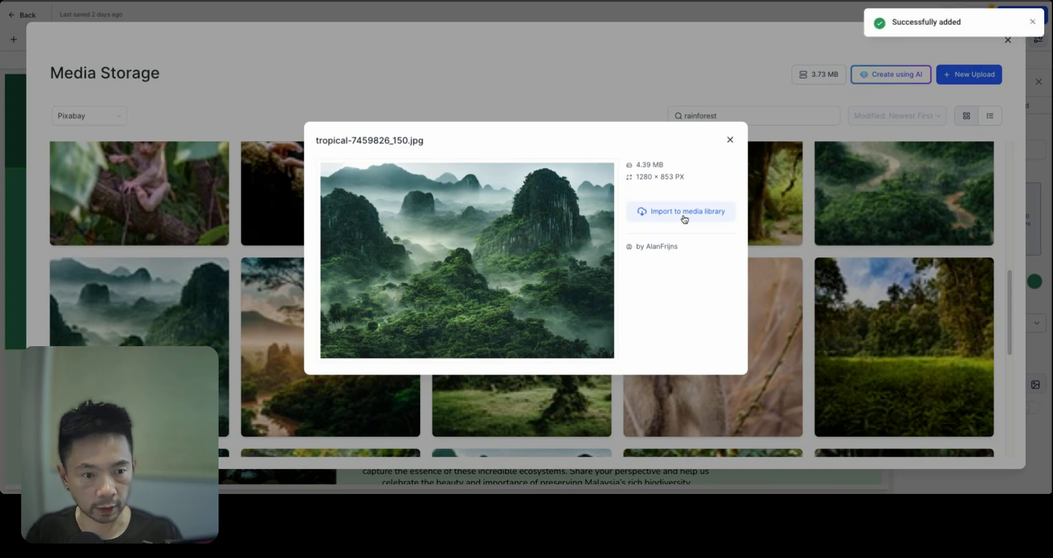
pyautogui.click(730, 140)
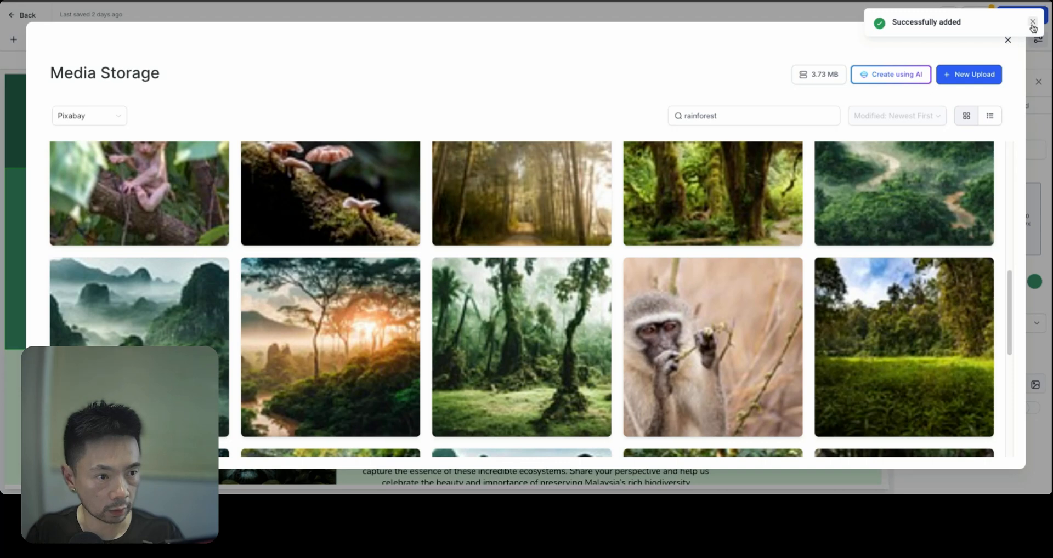
pyautogui.click(1007, 40)
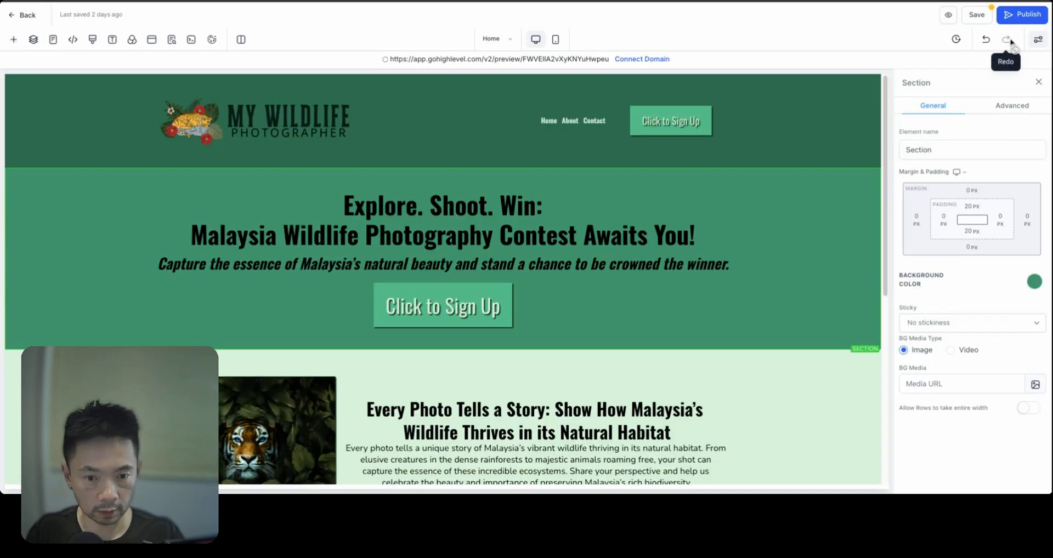
# Move the image tropical-7459826_150.jpg into the Wildlife v2 folder of the media storage
pyautogui.click(1035, 384)
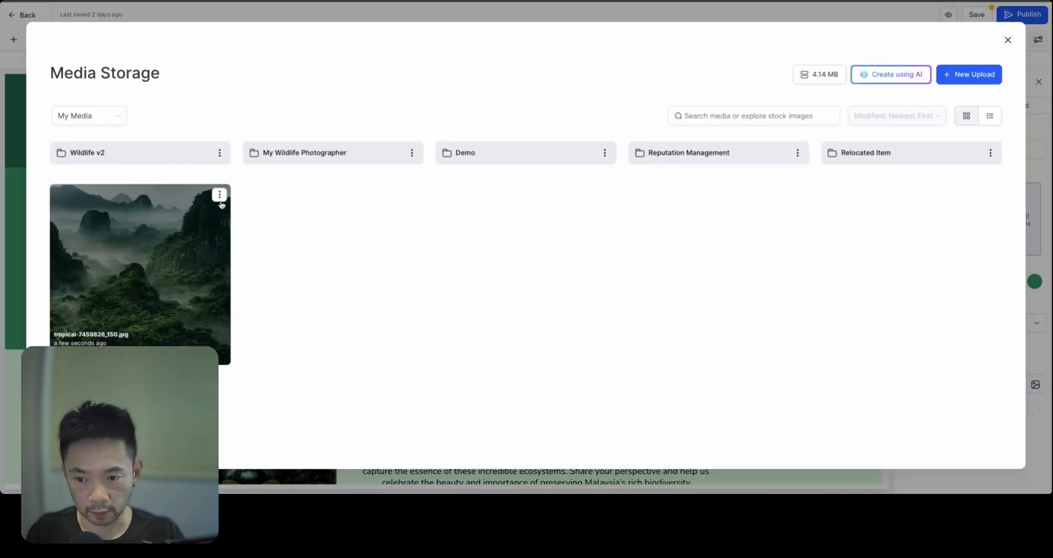
pyautogui.click(219, 196)
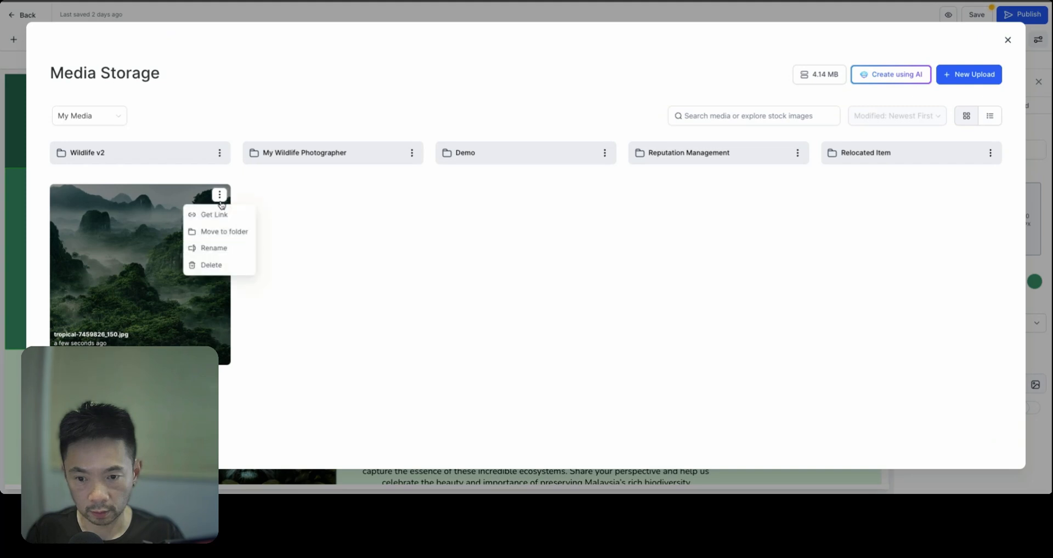
pyautogui.click(221, 229)
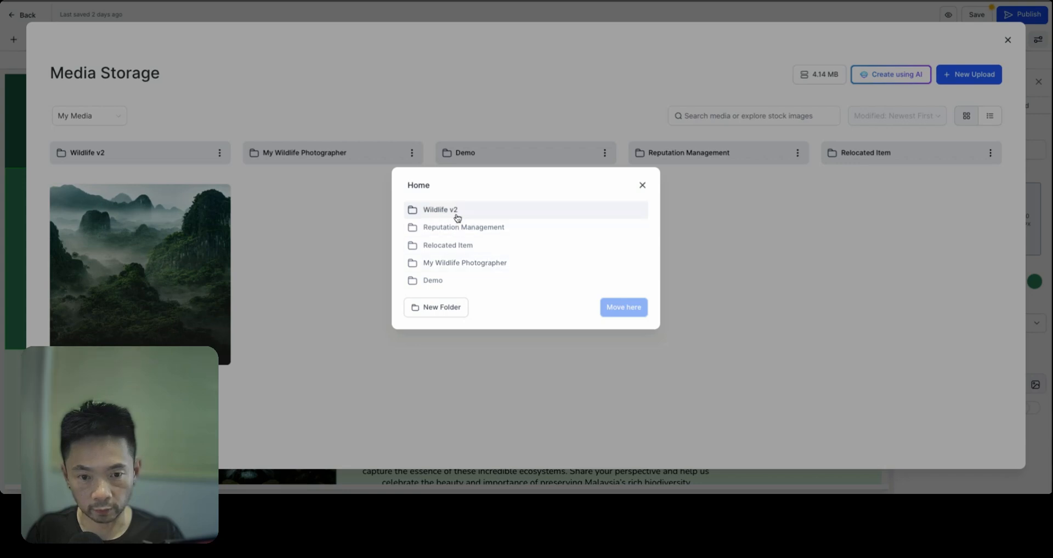
pyautogui.click(455, 211)
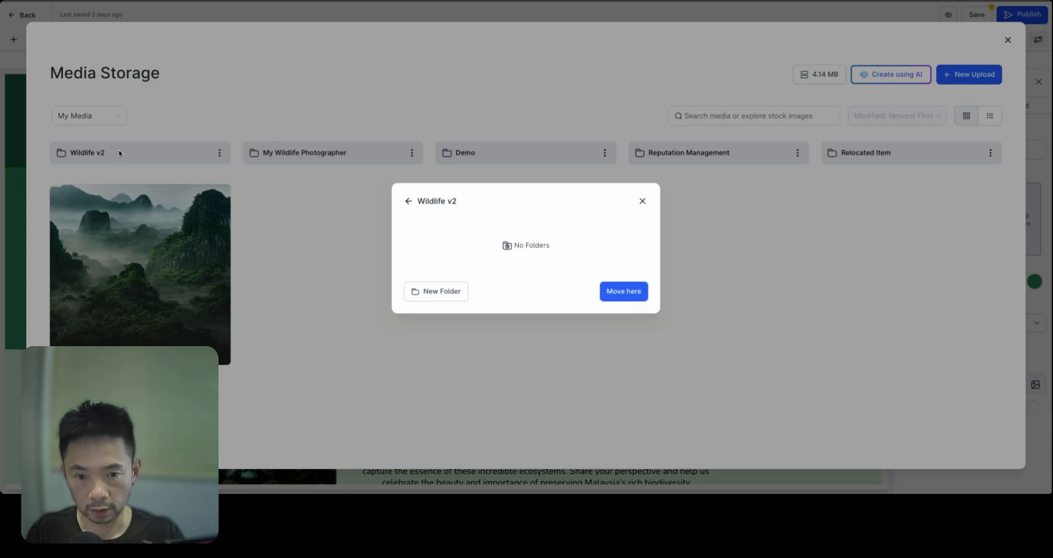
pyautogui.click(630, 293)
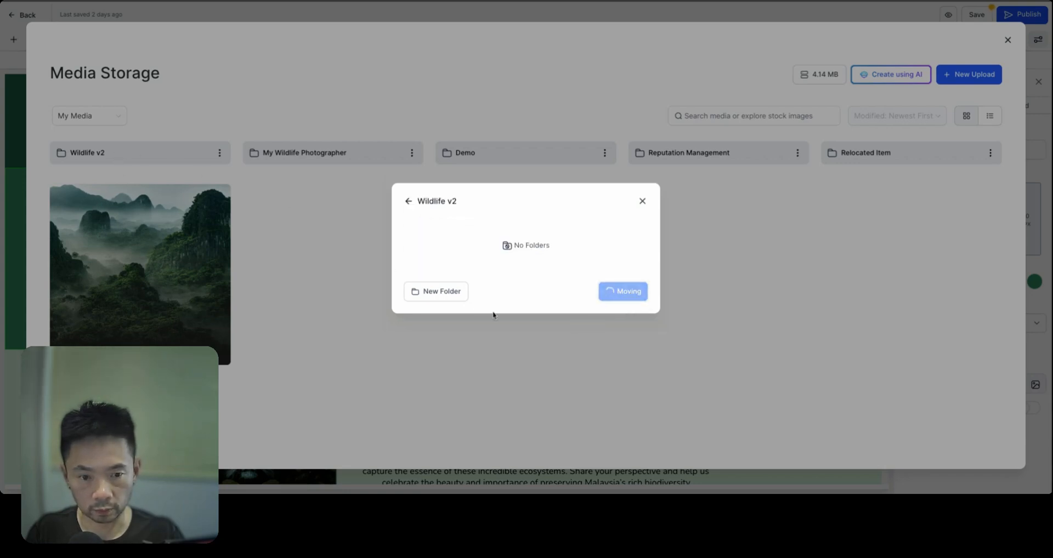
# Copy the link of tropical-7459826_150.jpg from the Wildlife v2 folder and set it as the hero section's background media
pyautogui.click(133, 156)
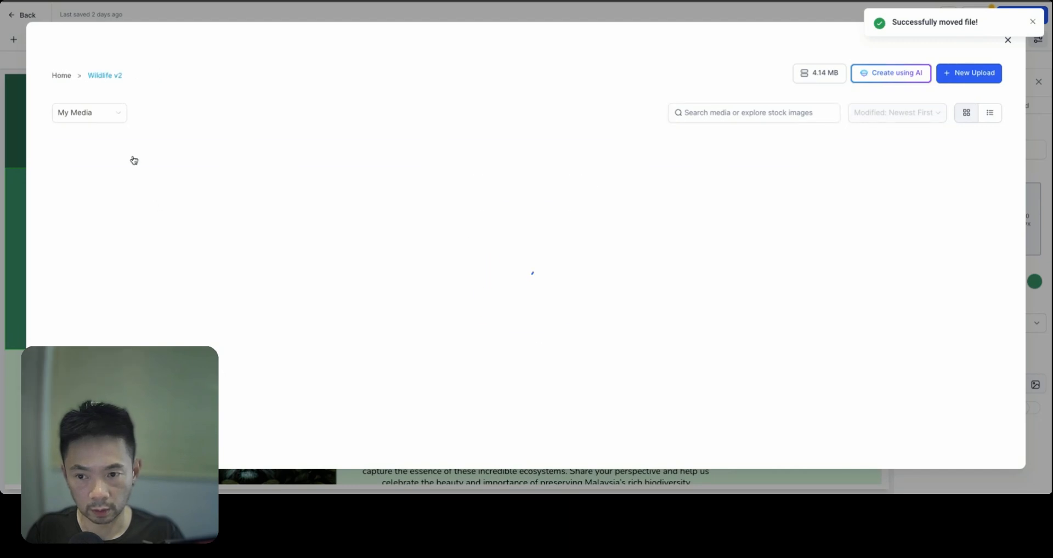
pyautogui.click(219, 159)
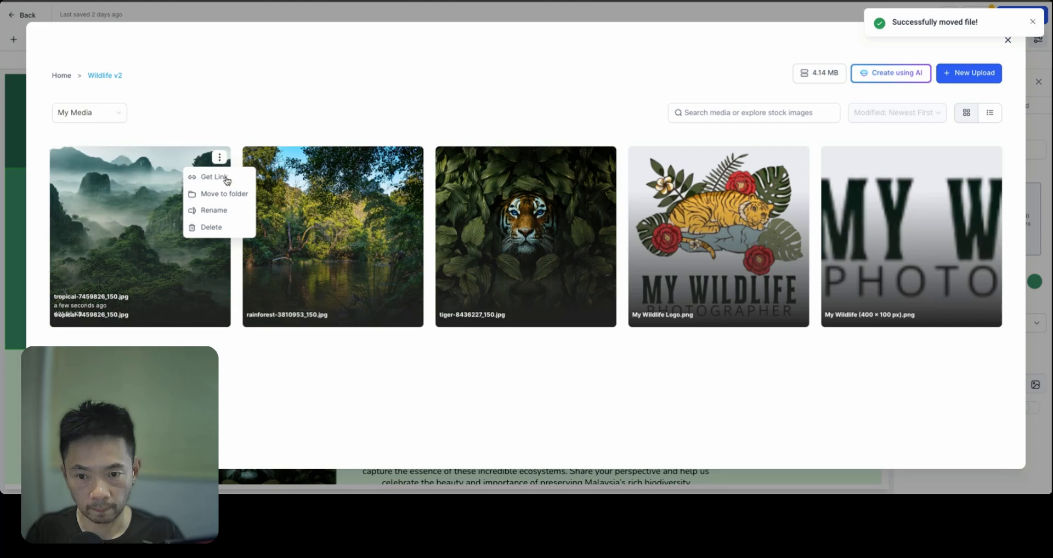
pyautogui.click(215, 175)
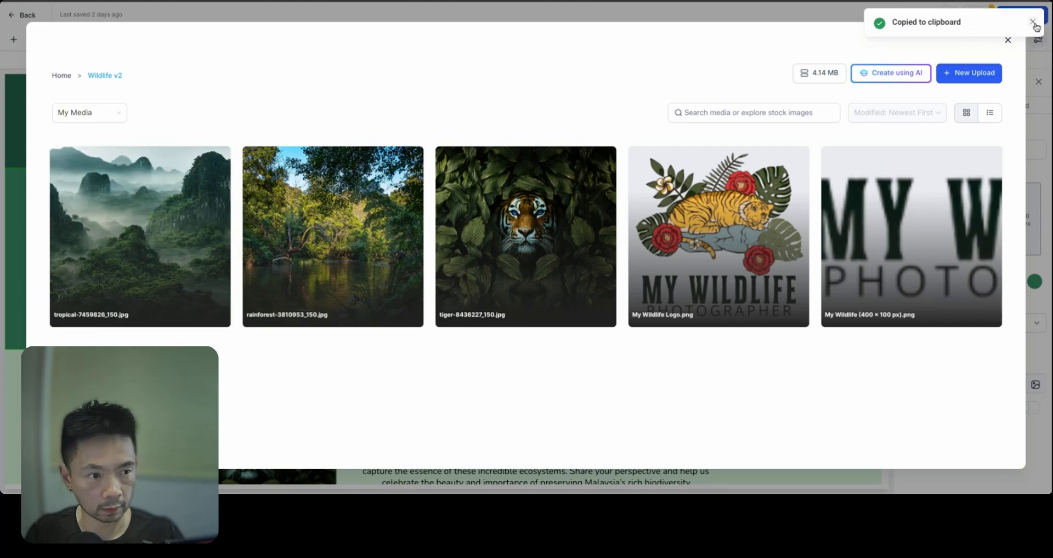
pyautogui.click(1033, 23)
pyautogui.click(1007, 39)
pyautogui.click(951, 384)
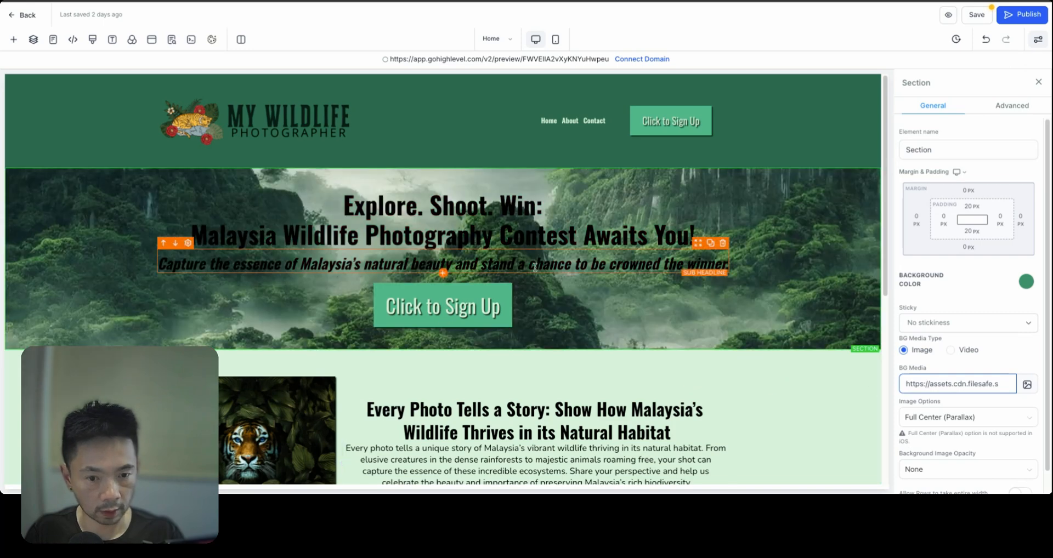
# Examine how the parallax background moves in the hero section and how readable its headline text is
pyautogui.scroll(-1, 527, 303)
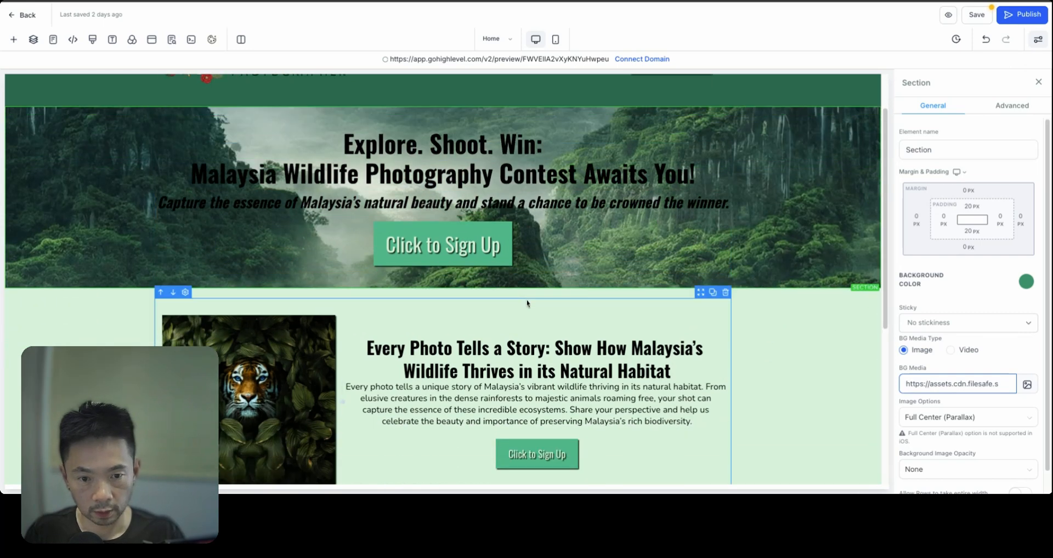
pyautogui.scroll(1, 526, 303)
pyautogui.scroll(-1, 527, 303)
pyautogui.scroll(1, 534, 301)
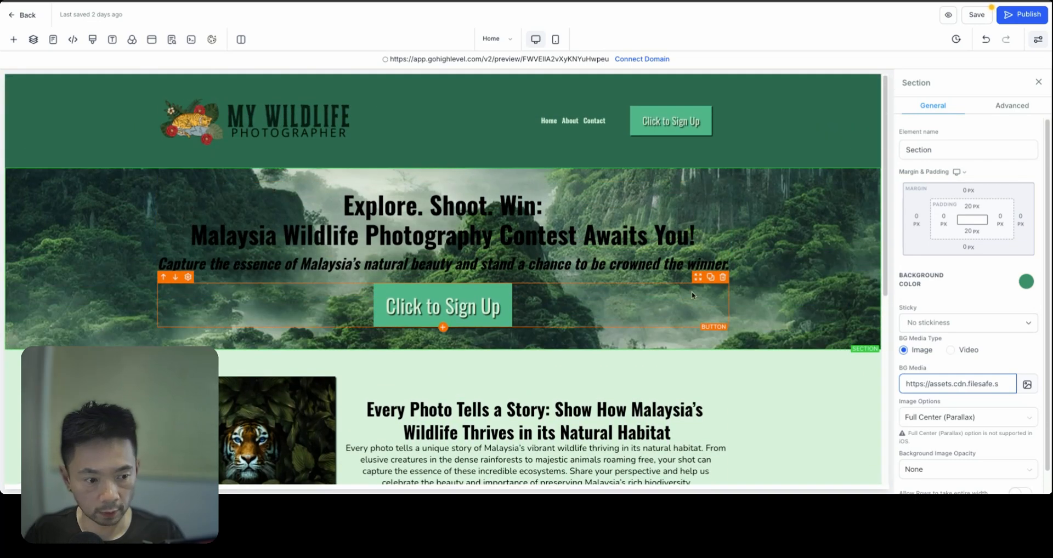
pyautogui.scroll(-1, 564, 248)
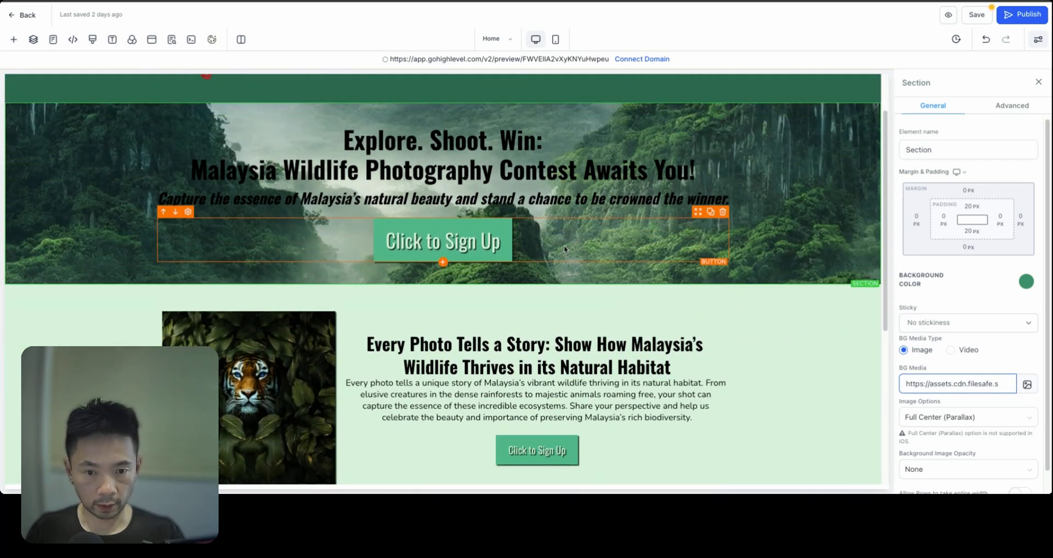
pyautogui.scroll(-1, 563, 248)
pyautogui.scroll(2, 563, 249)
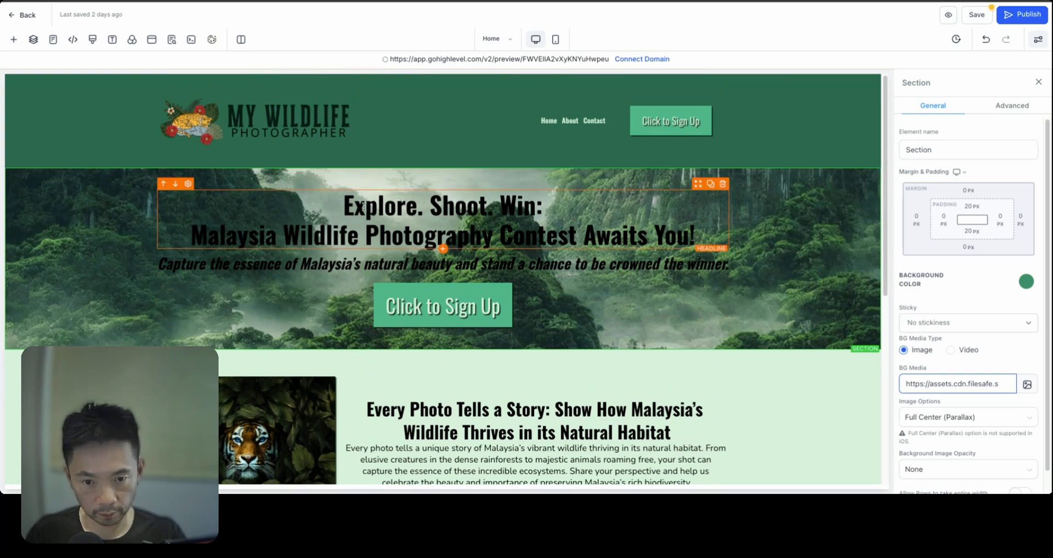
pyautogui.tripleClick(353, 207)
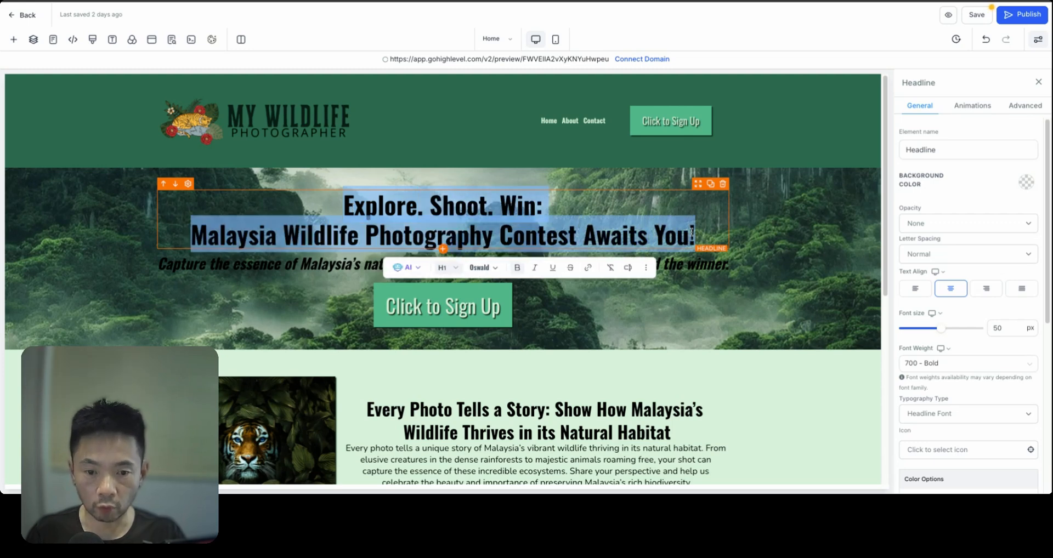
pyautogui.click(130, 266)
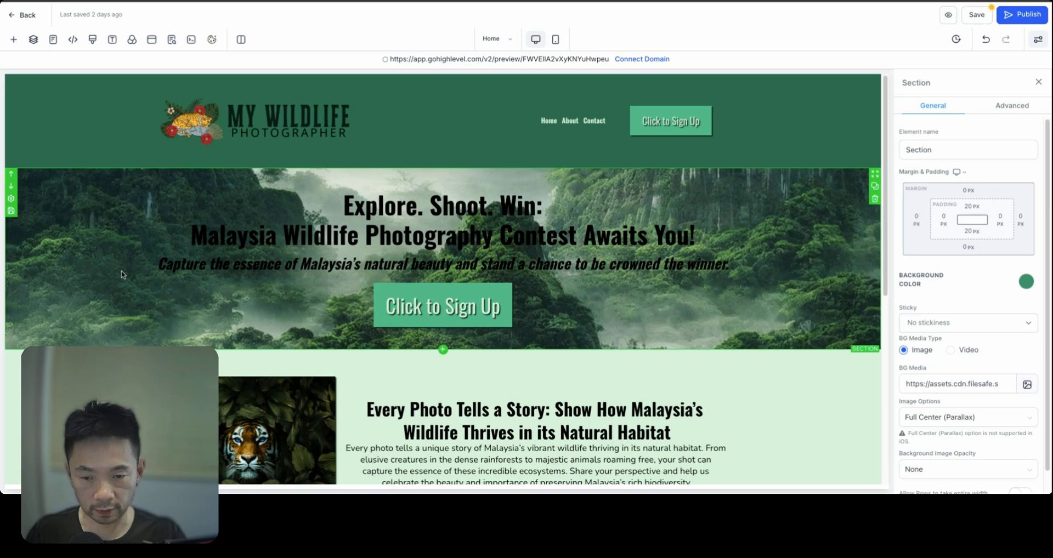
pyautogui.scroll(-2, 94, 261)
pyautogui.scroll(2, 300, 243)
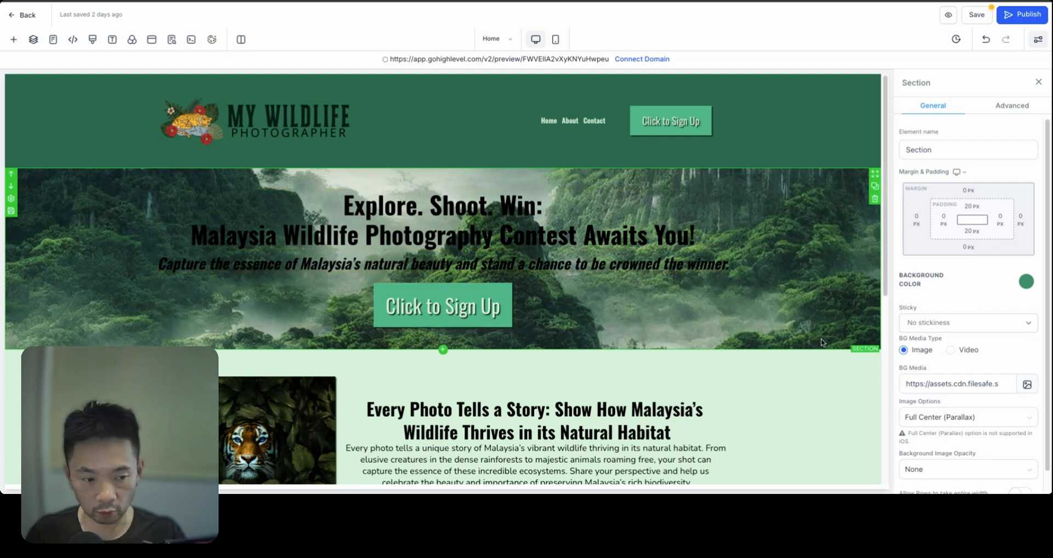
# Try the Light Fade, Heavy Fade and Half Fade background image opacities on the hero section, returning to Light Fade
pyautogui.scroll(-1, 969, 387)
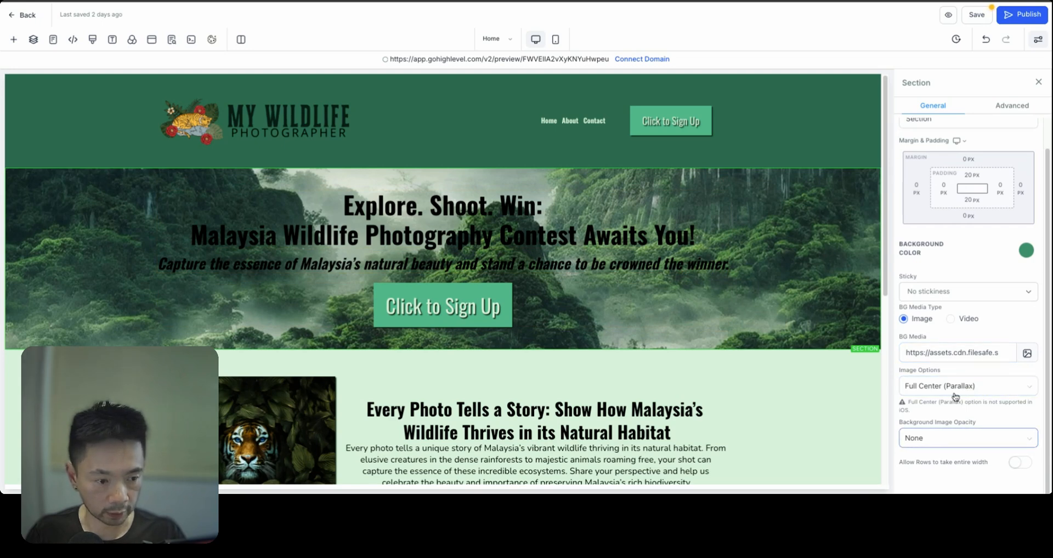
pyautogui.click(955, 441)
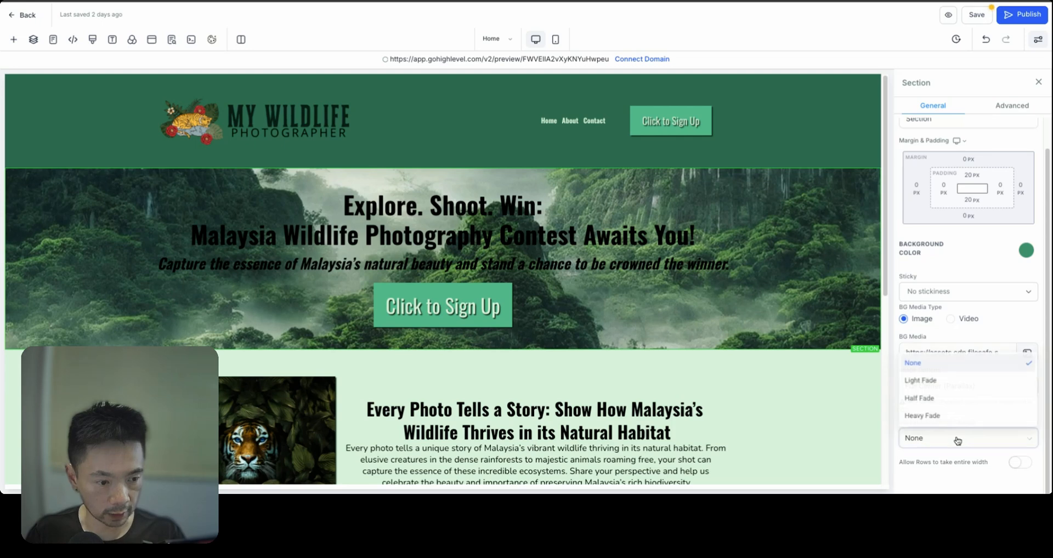
pyautogui.click(957, 386)
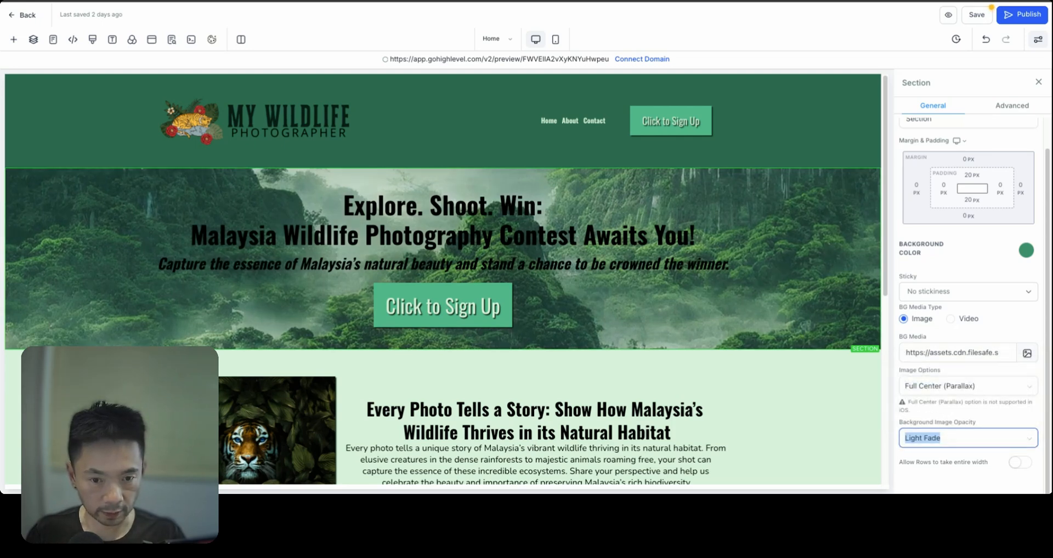
pyautogui.click(955, 442)
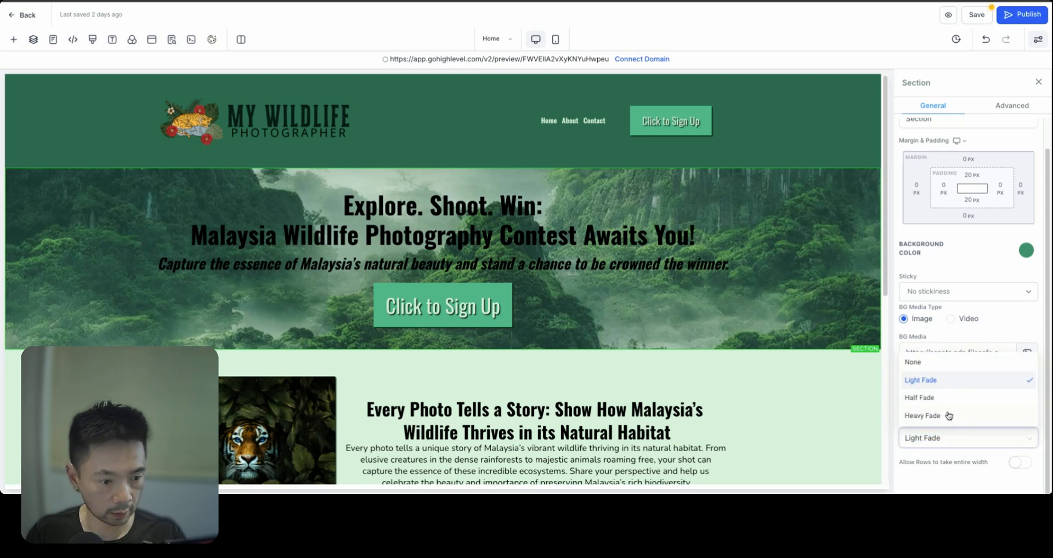
pyautogui.click(946, 418)
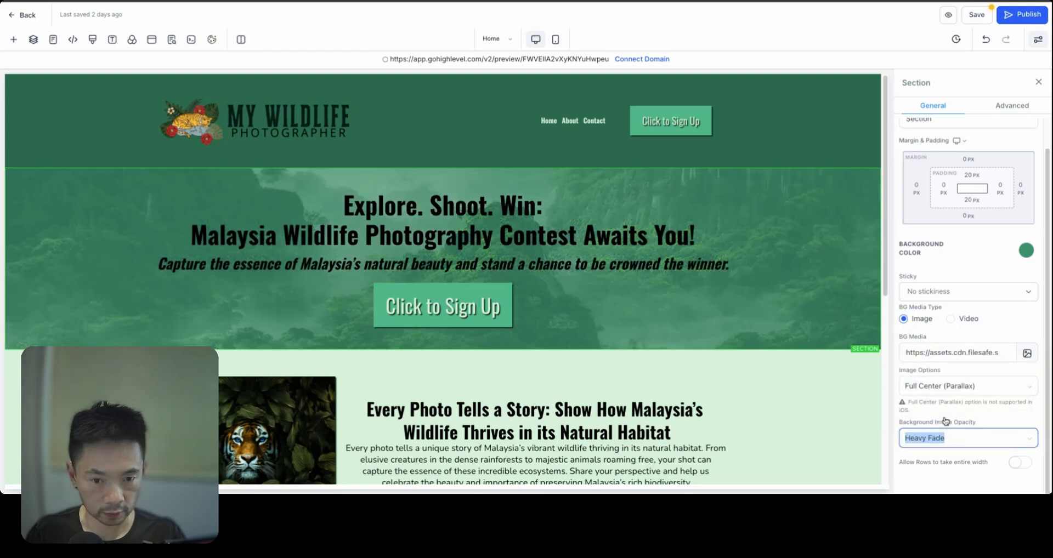
pyautogui.click(964, 440)
pyautogui.click(958, 399)
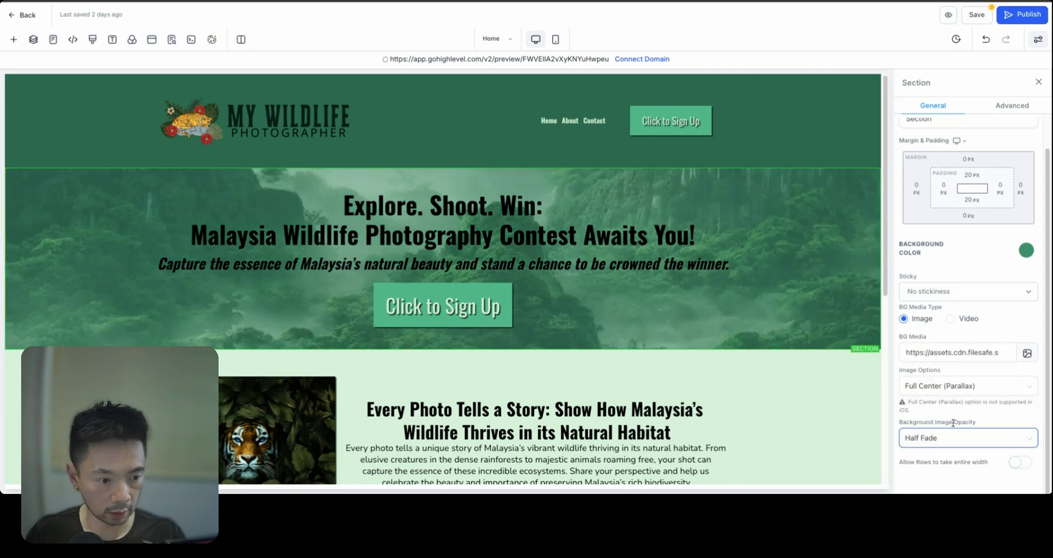
pyautogui.click(954, 439)
pyautogui.click(944, 387)
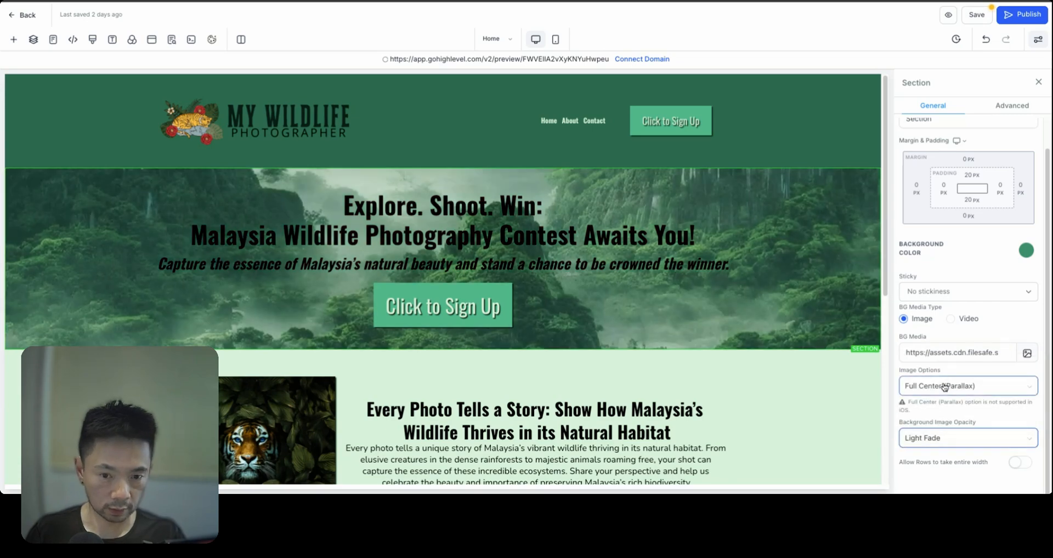
pyautogui.scroll(-4, 663, 275)
pyautogui.scroll(4, 662, 275)
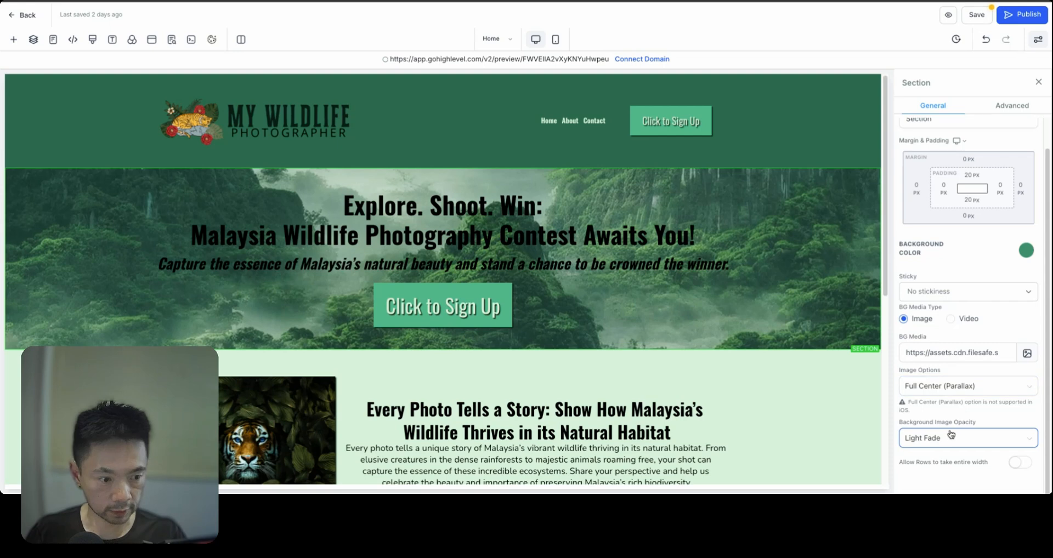
# Set the hero section's background image opacity to Half Fade, save the page and dismiss the SEO meta data
pyautogui.click(950, 438)
pyautogui.click(921, 401)
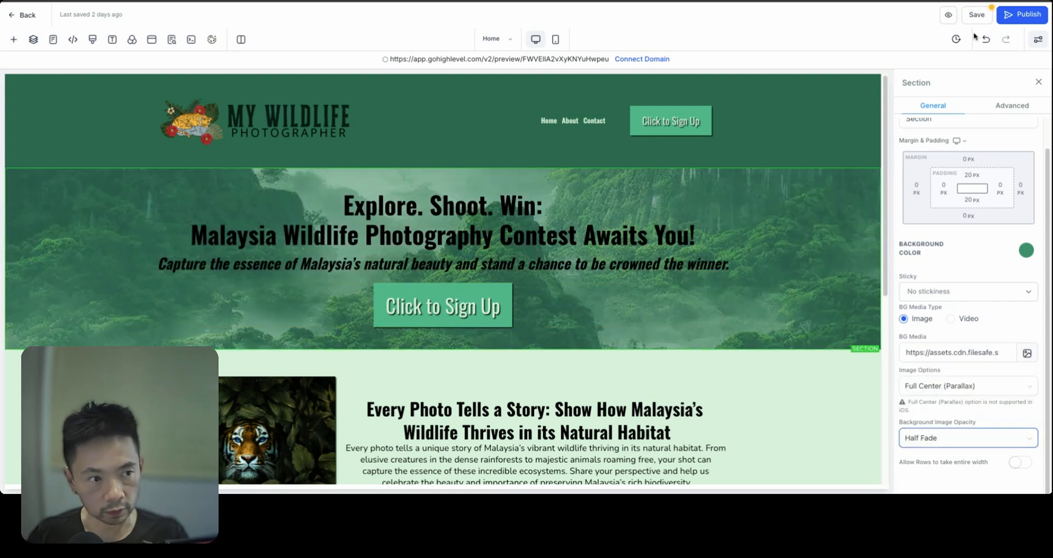
pyautogui.click(975, 15)
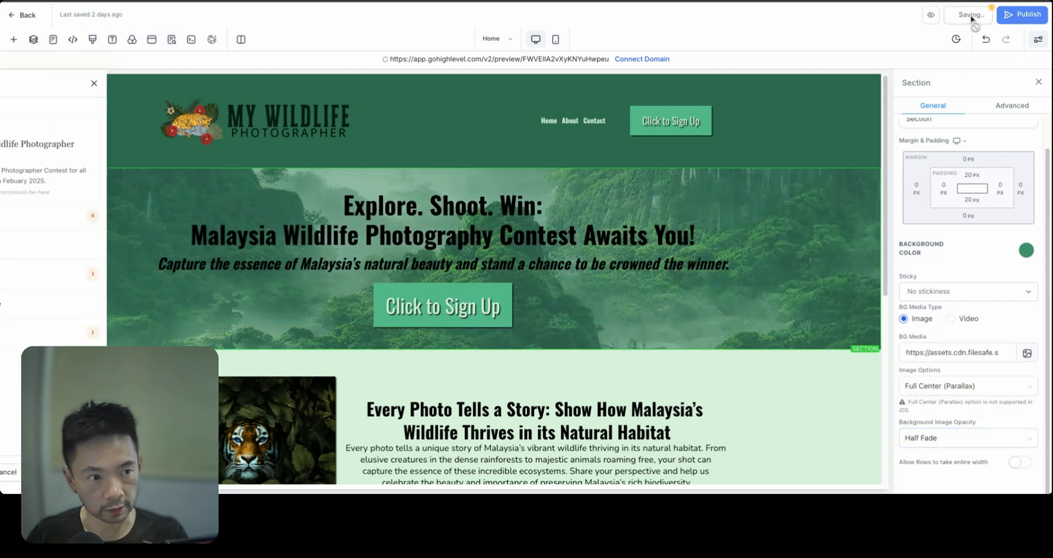
pyautogui.click(795, 419)
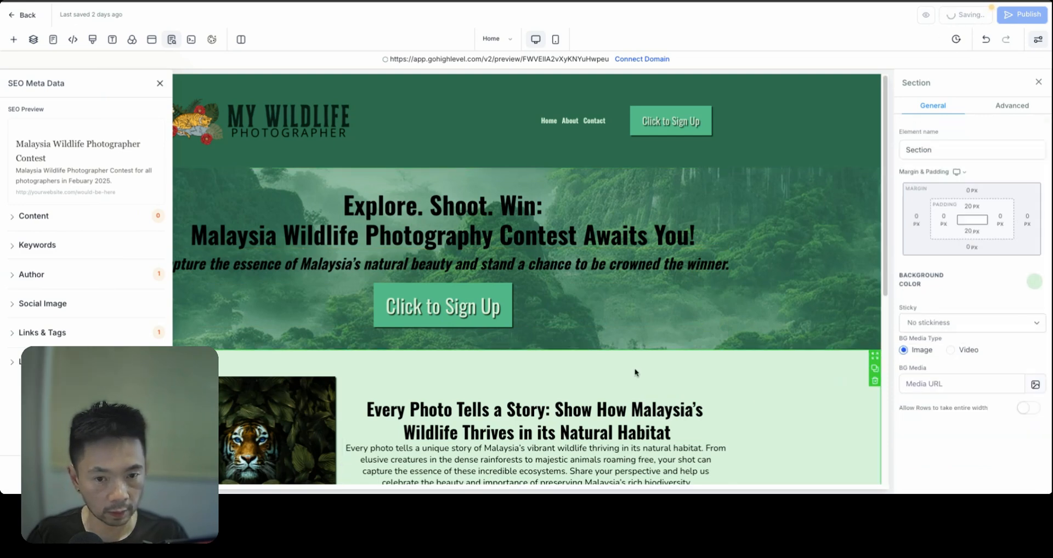
pyautogui.click(159, 84)
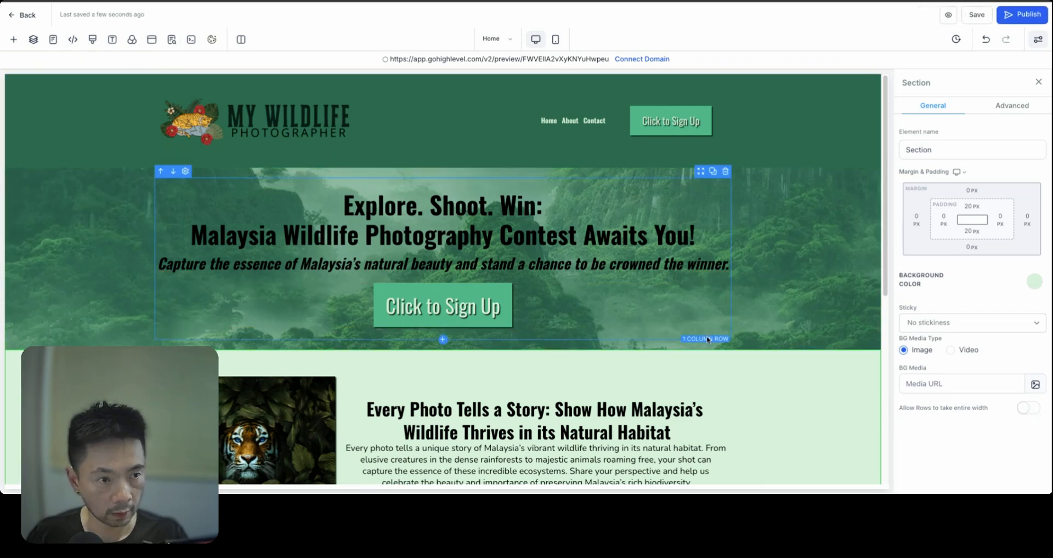
# Preview the page and check the hero section's parallax background against the sections below it
pyautogui.click(948, 17)
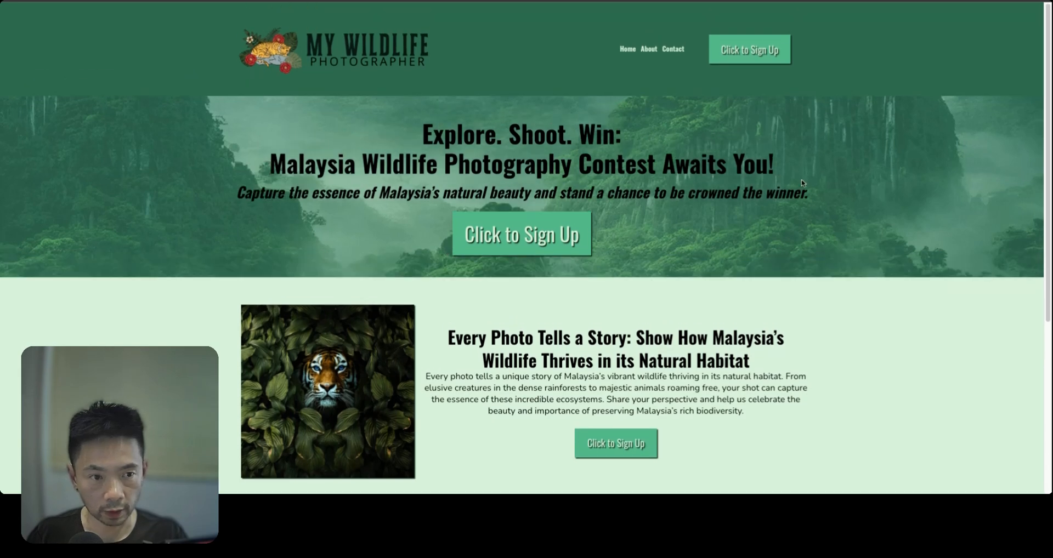
pyautogui.scroll(-1, 262, 172)
pyautogui.scroll(1, 299, 169)
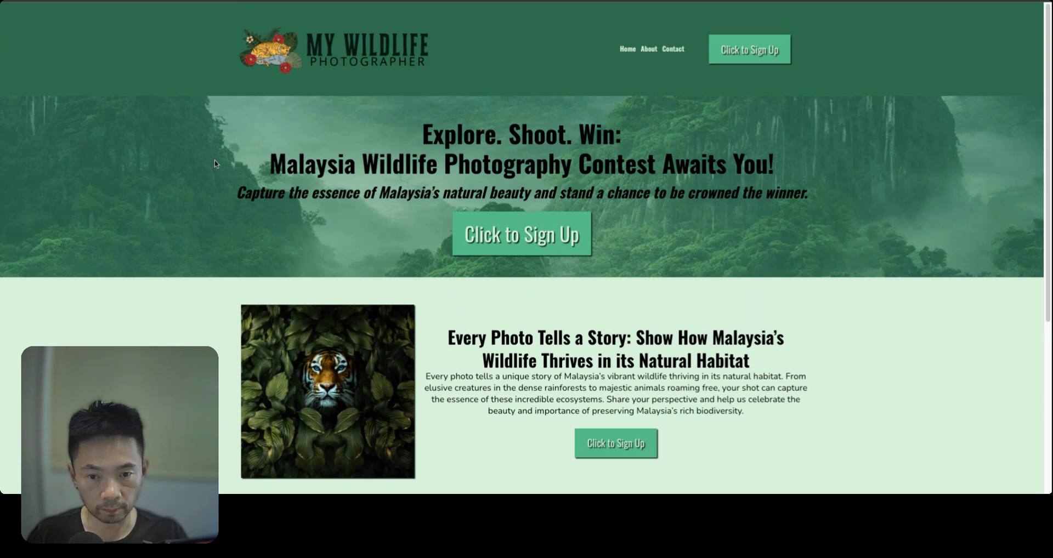
pyautogui.scroll(-2, 765, 230)
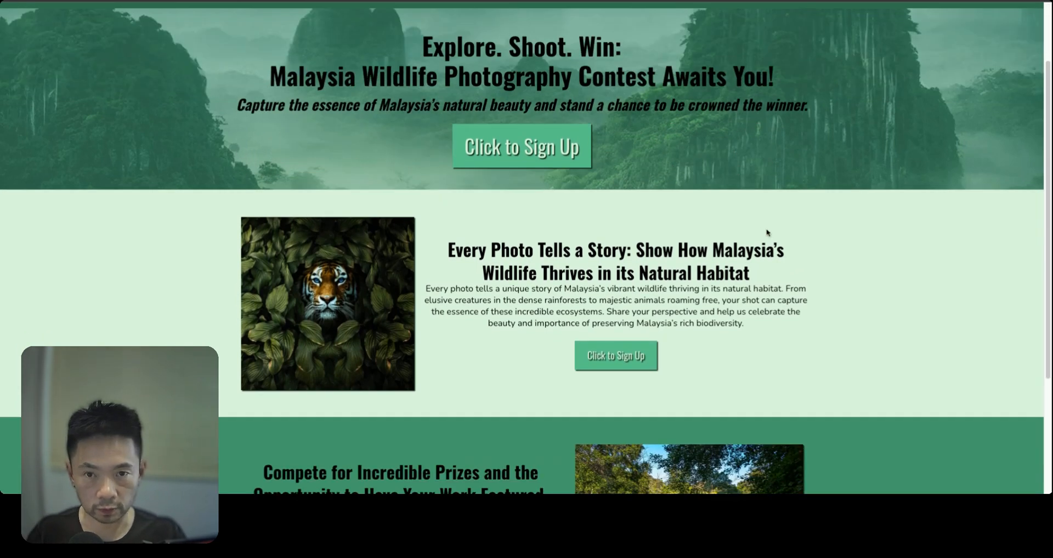
pyautogui.scroll(2, 758, 236)
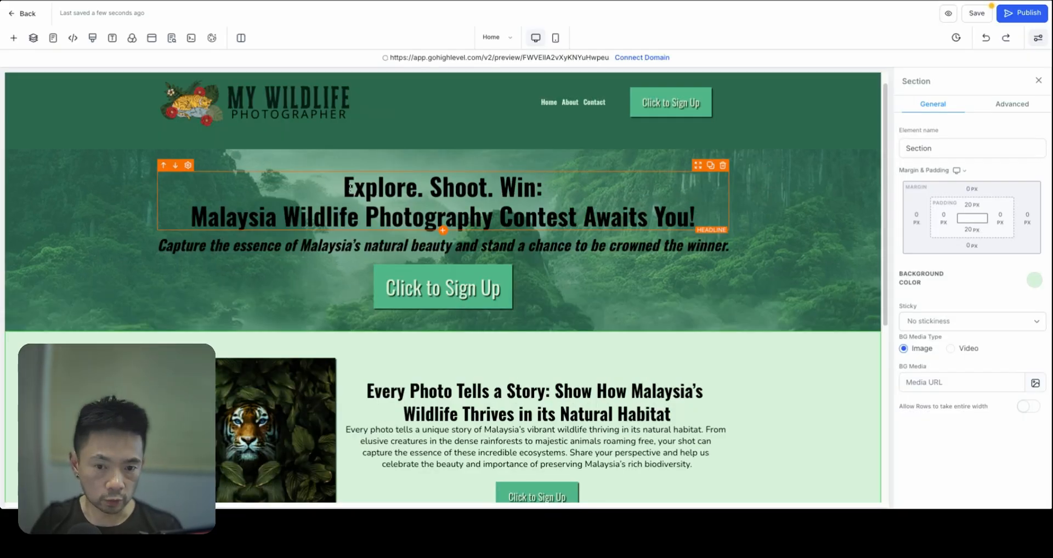
# Inspect the hero section's headline and sub headline text and their settings
pyautogui.moveTo(708, 216); pyautogui.dragTo(176, 246)
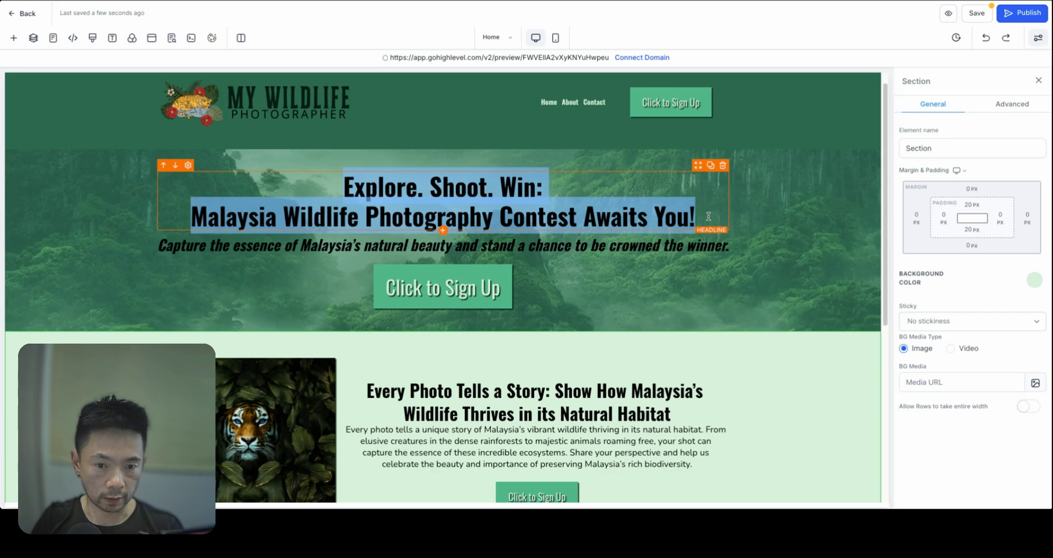
pyautogui.tripleClick(168, 245)
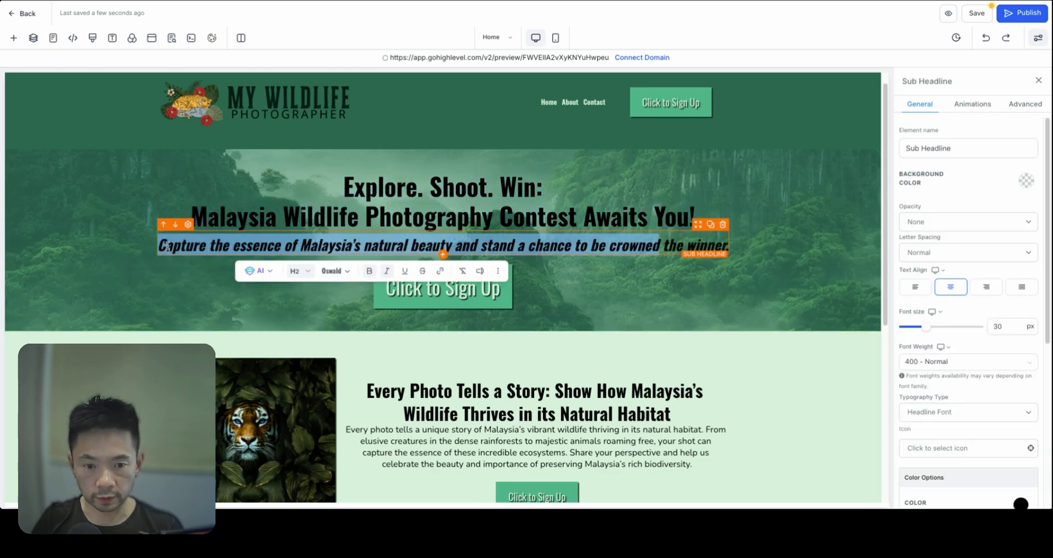
pyautogui.click(473, 192)
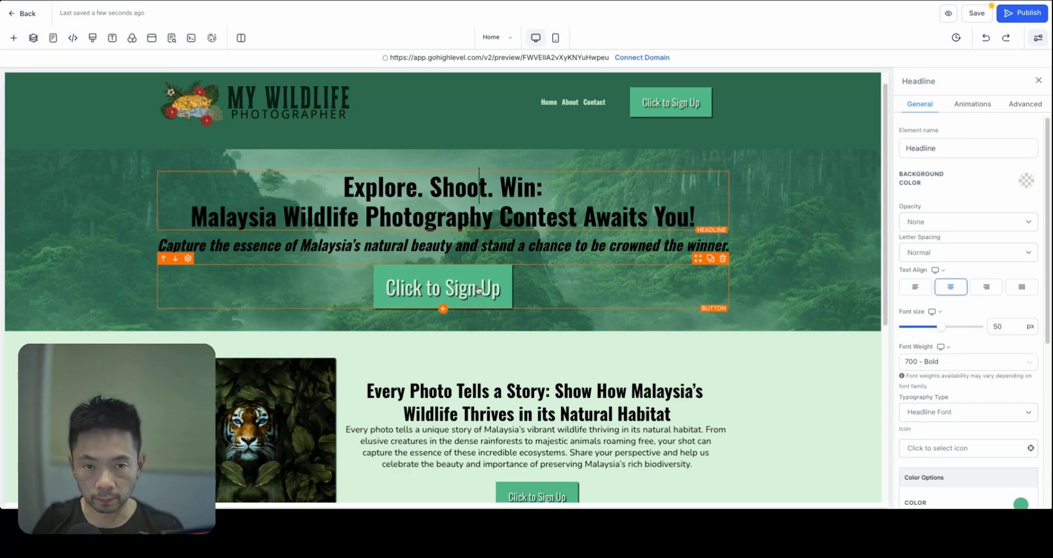
# Open the bold text color choices for the hero headline and copy B7E4C7 from the Coolors palette
pyautogui.tripleClick(358, 189)
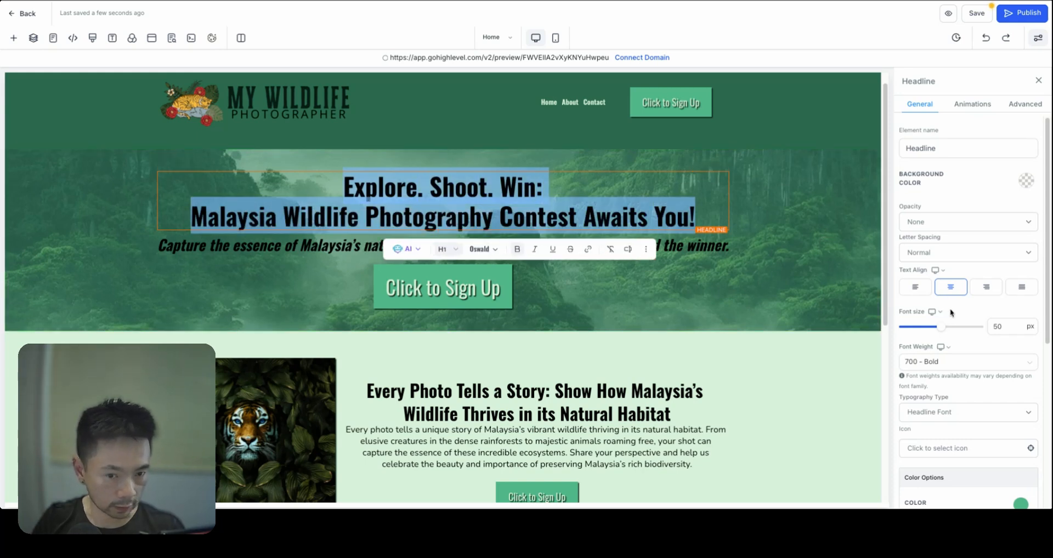
pyautogui.scroll(-3, 953, 316)
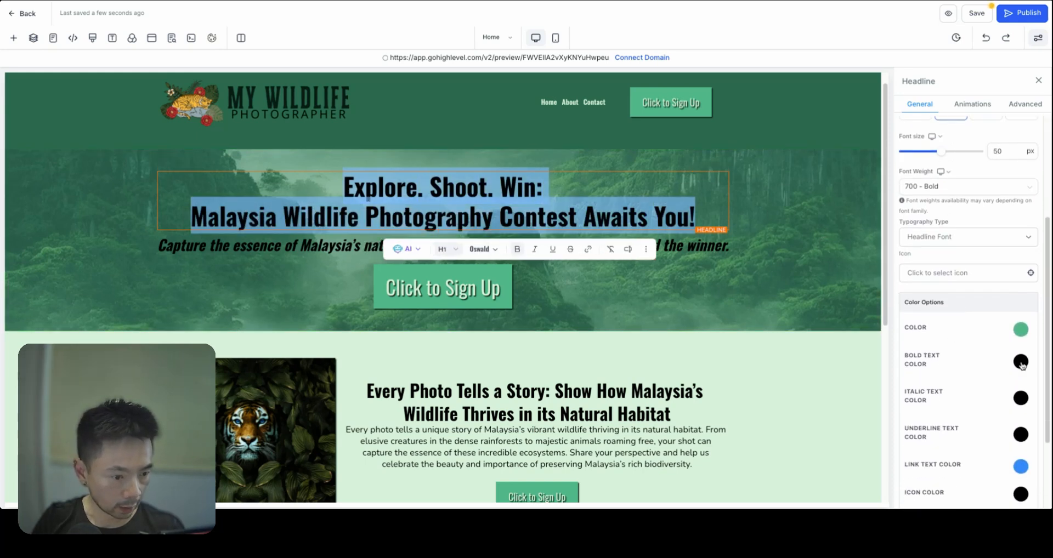
pyautogui.click(1023, 364)
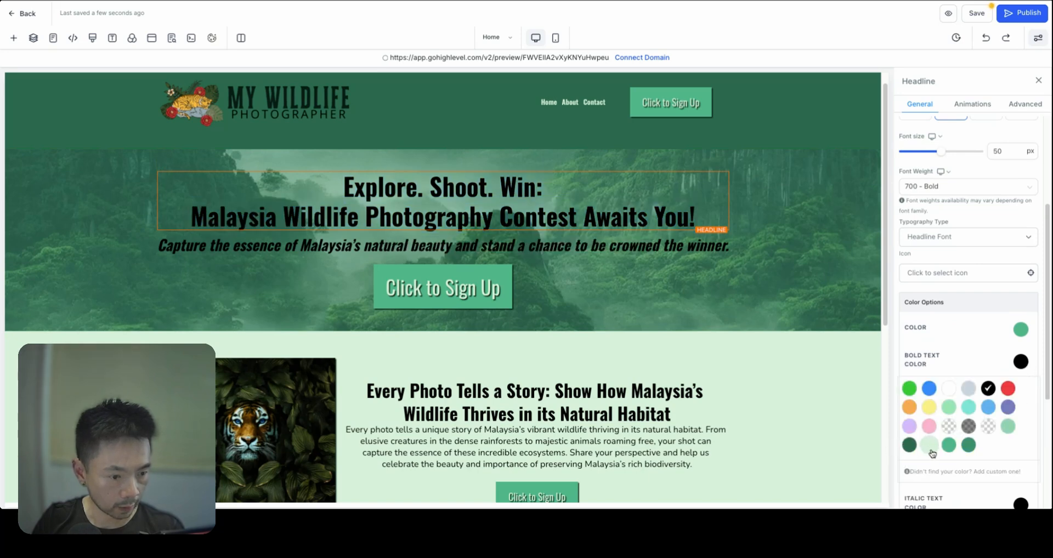
pyautogui.click(471, 1)
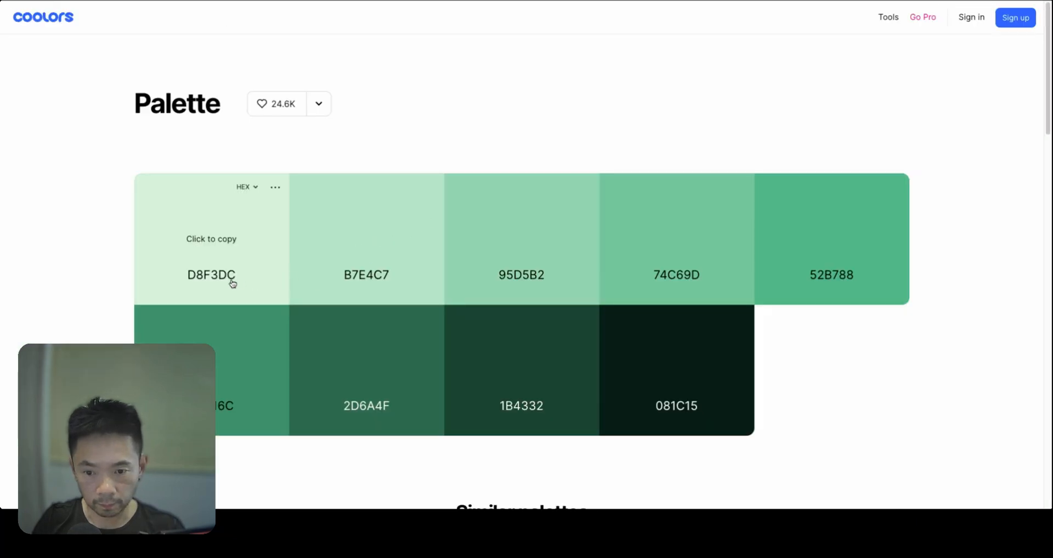
pyautogui.click(360, 274)
pyautogui.hotkey('alt', 'Tab')
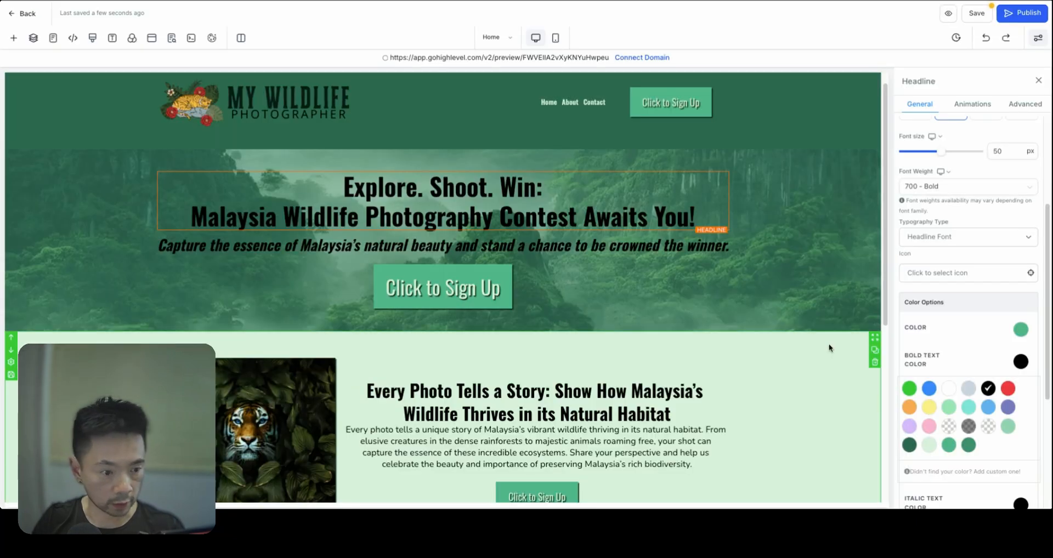
# Add #B7E4C7 as a custom color, and set the hero headline's bold text to the palest green swatch
pyautogui.click(958, 471)
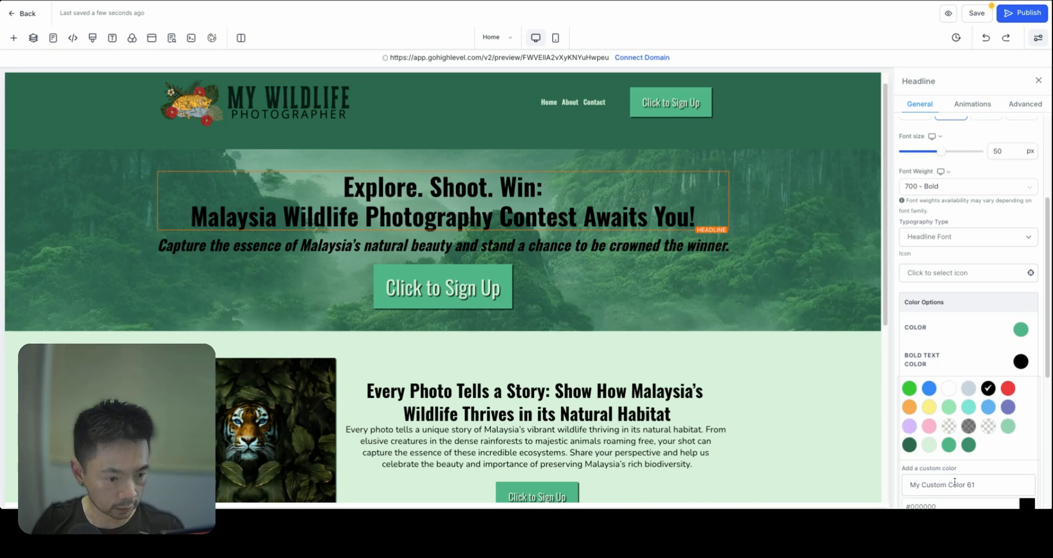
pyautogui.scroll(-4, 958, 472)
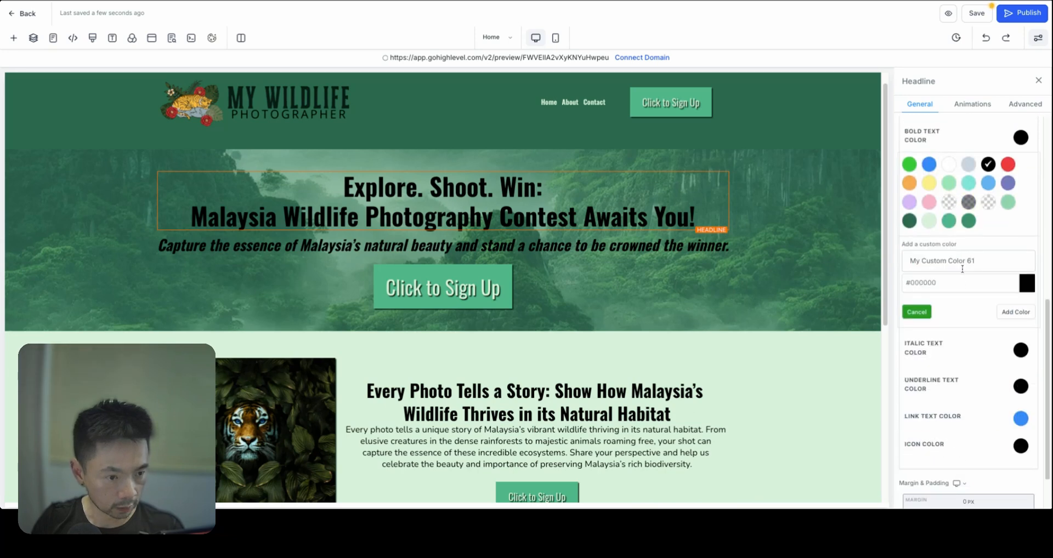
pyautogui.click(930, 283)
pyautogui.hotkey('ctrl', 'v')
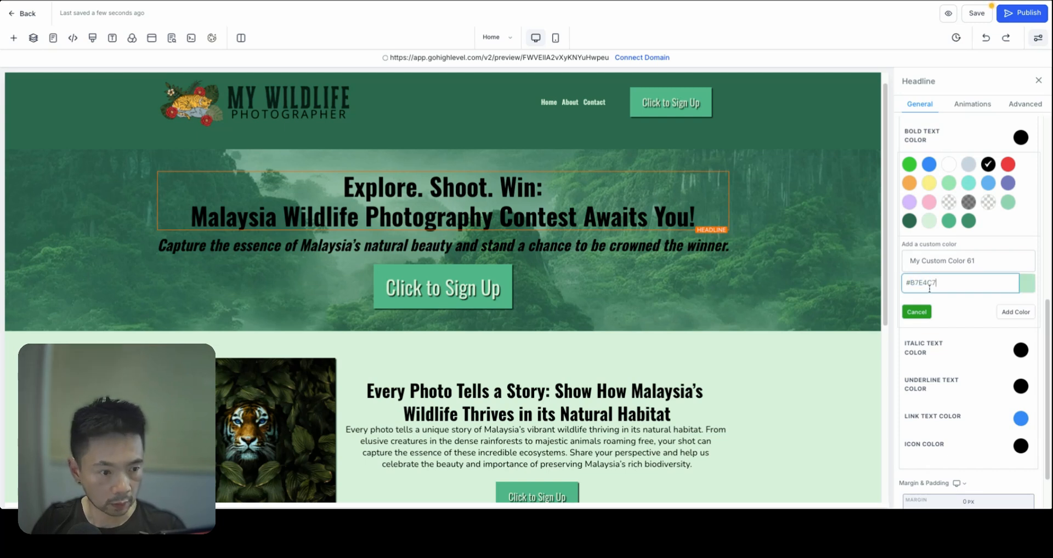
pyautogui.click(1016, 312)
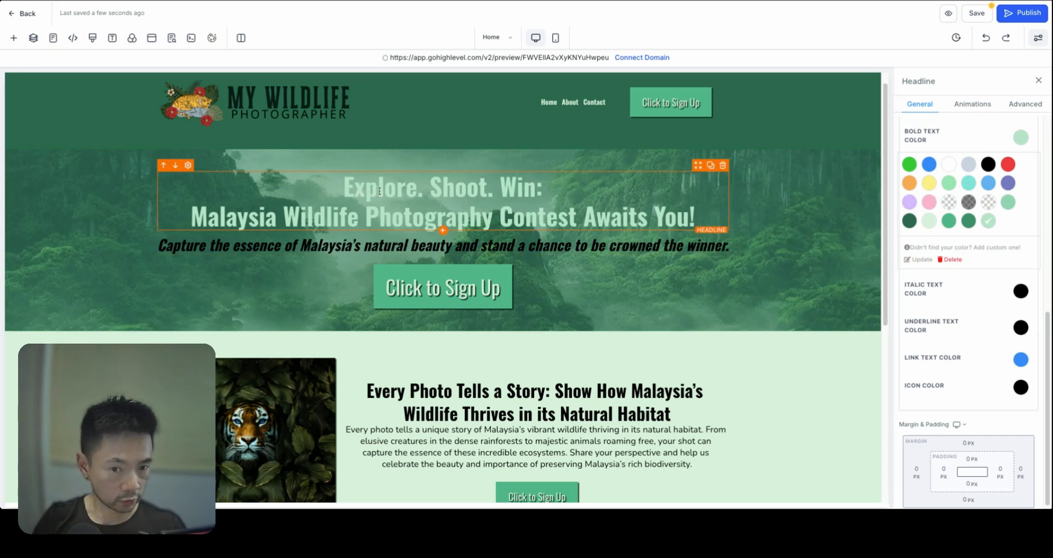
pyautogui.click(930, 224)
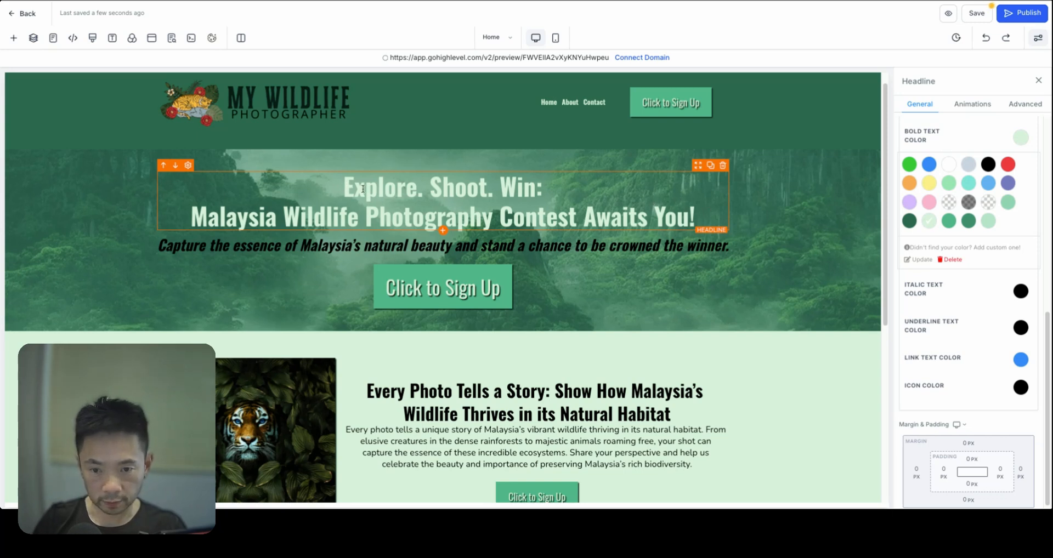
# Try several green swatches for the hero sub headline's italic text color, settling on the custom #B7E4C7 swatch
pyautogui.click(163, 246)
pyautogui.hotkey('alt', 'shift', 'Right')
pyautogui.hotkey('alt', 'shift', 'Right')
pyautogui.hotkey('alt', 'shift', 'Right')
pyautogui.hotkey('alt', 'shift', 'Right')
pyautogui.hotkey('alt', 'shift', 'Right')
pyautogui.hotkey('alt', 'shift', 'Right')
pyautogui.hotkey('alt', 'shift', 'Right')
pyautogui.hotkey('alt', 'shift', 'Right')
pyautogui.hotkey('alt', 'shift', 'Right')
pyautogui.hotkey('alt', 'shift', 'Right')
pyautogui.hotkey('alt', 'shift', 'Right')
pyautogui.hotkey('alt', 'shift', 'Right')
pyautogui.hotkey('alt', 'shift', 'Right')
pyautogui.hotkey('alt', 'shift', 'Right')
pyautogui.hotkey('alt', 'shift', 'Right')
pyautogui.hotkey('alt', 'shift', 'Right')
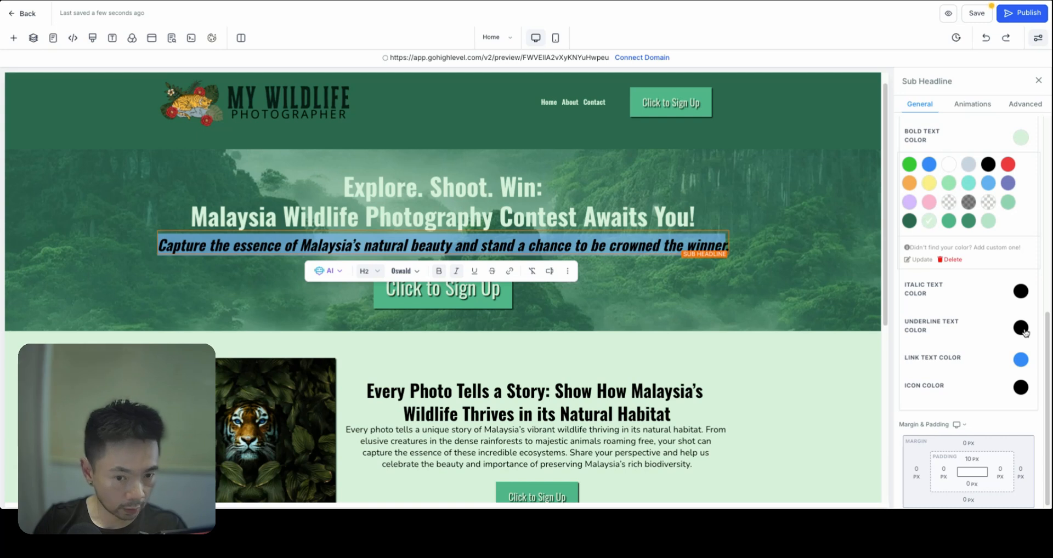
pyautogui.click(1021, 292)
pyautogui.click(929, 376)
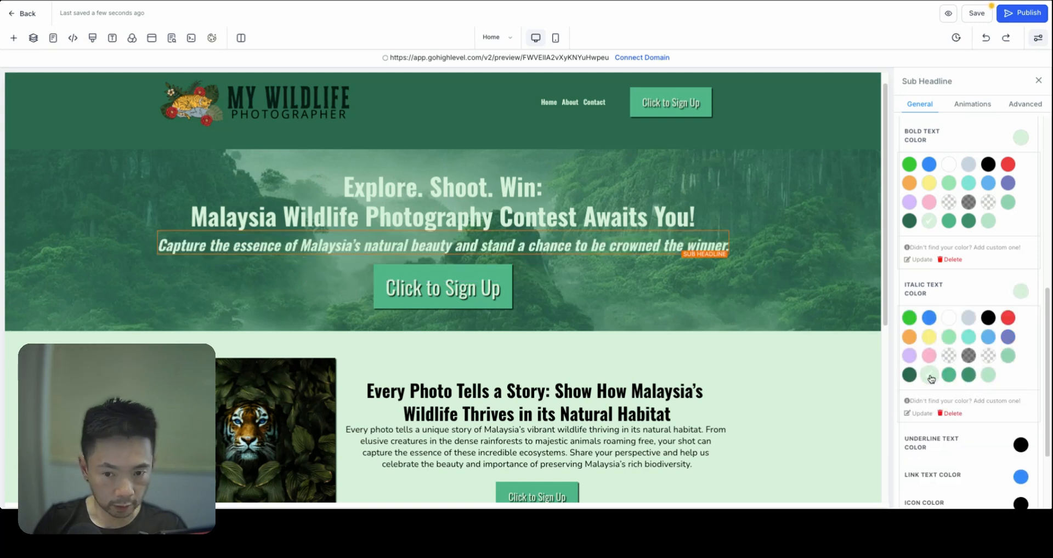
pyautogui.click(968, 376)
pyautogui.click(988, 377)
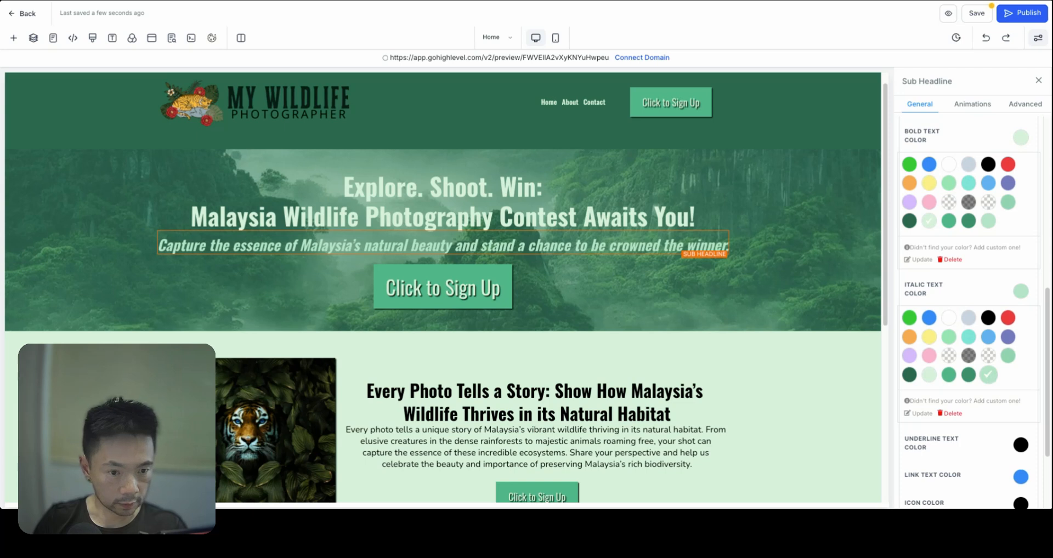
pyautogui.click(1007, 357)
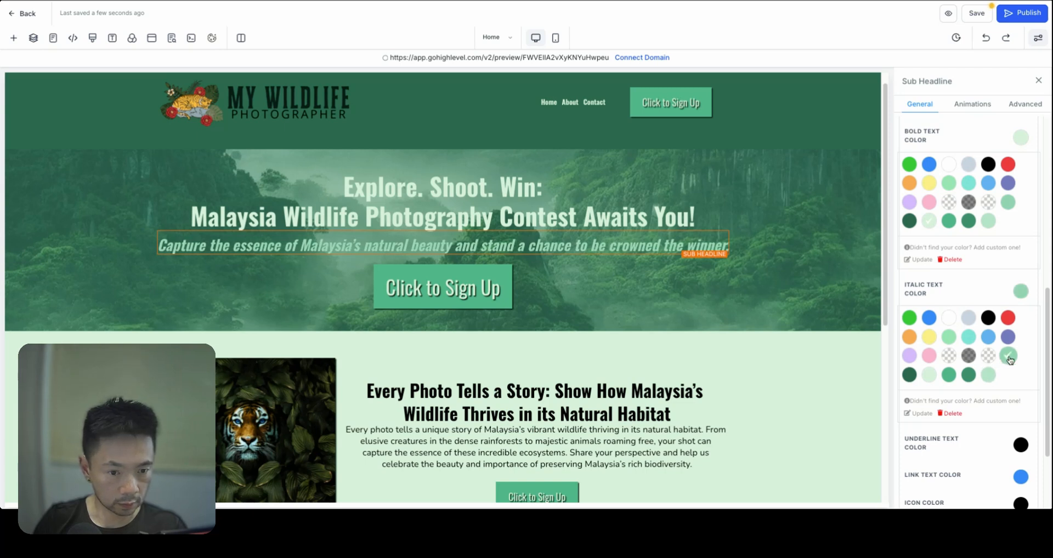
pyautogui.click(988, 375)
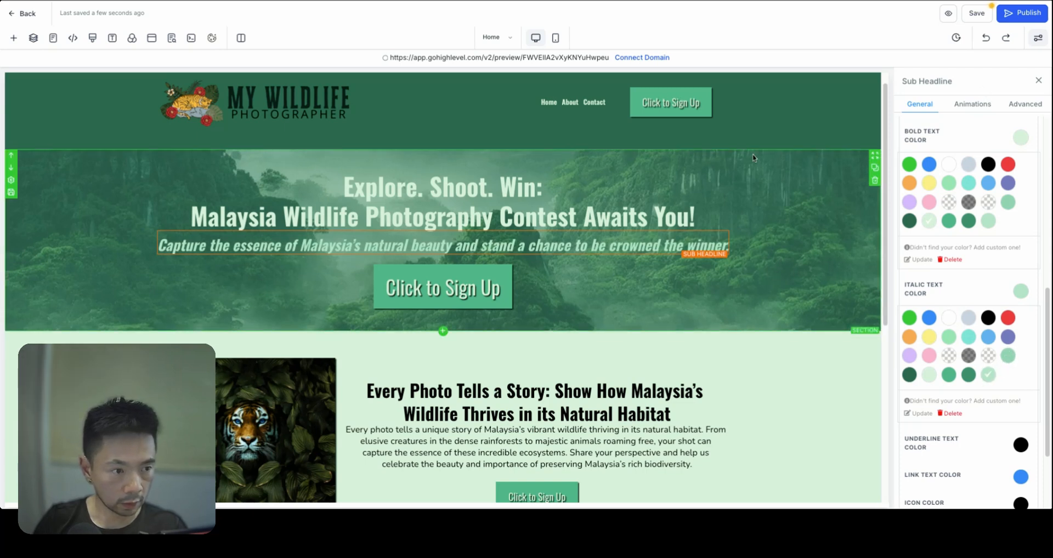
# Add a text shadow to the hero headline and expand its settings
pyautogui.doubleClick(355, 189)
pyautogui.moveTo(355, 189); pyautogui.dragTo(750, 207)
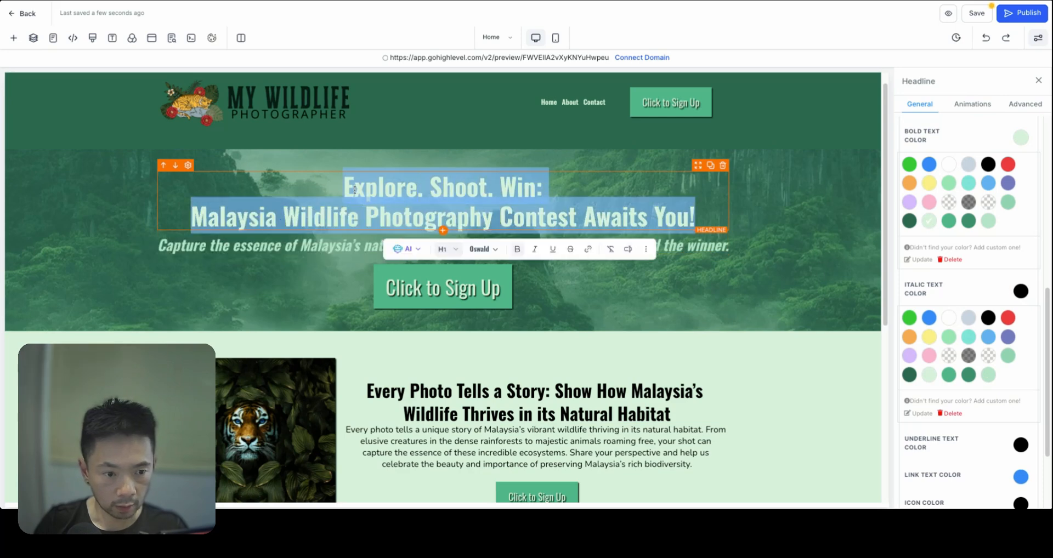
pyautogui.click(1028, 108)
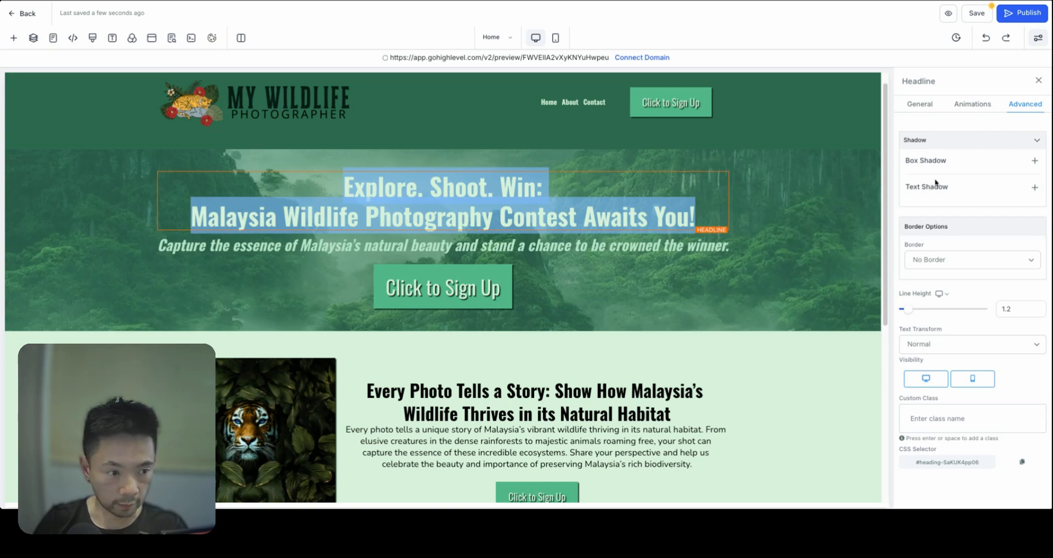
pyautogui.click(1034, 188)
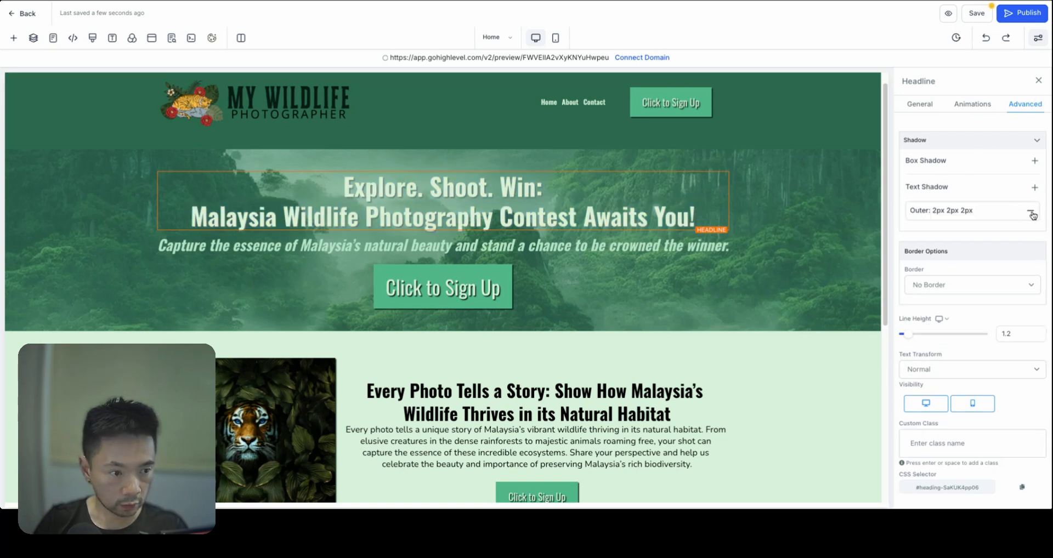
pyautogui.click(1001, 215)
# Set the hero headline's text shadow color to #081C15, copied from the Coolors palette
pyautogui.click(959, 322)
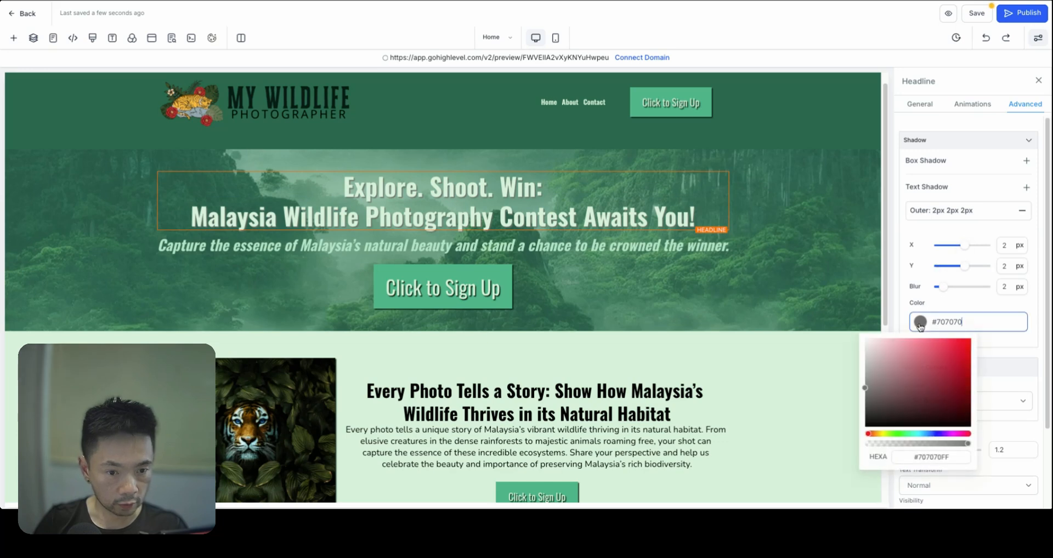
pyautogui.click(575, 0)
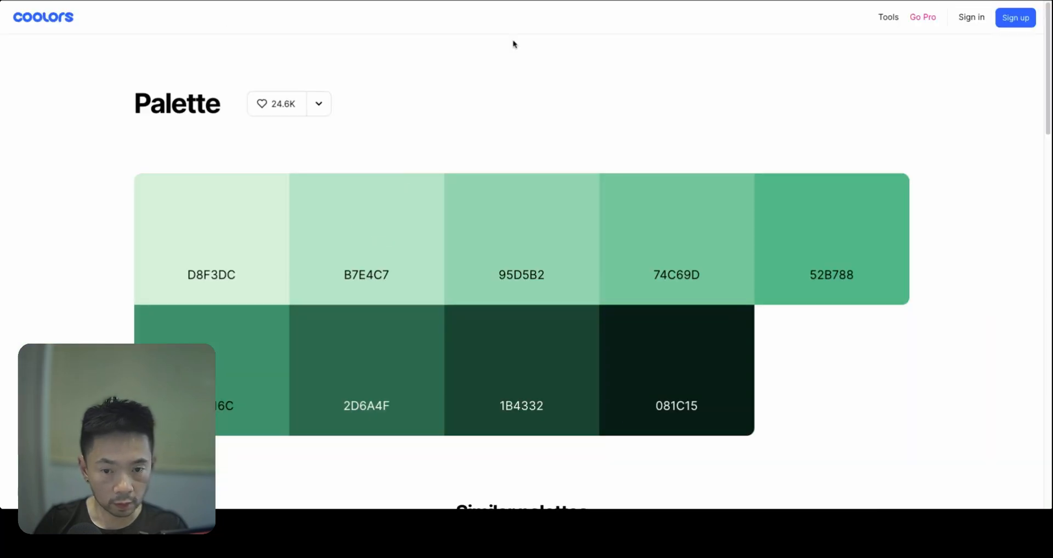
pyautogui.click(665, 405)
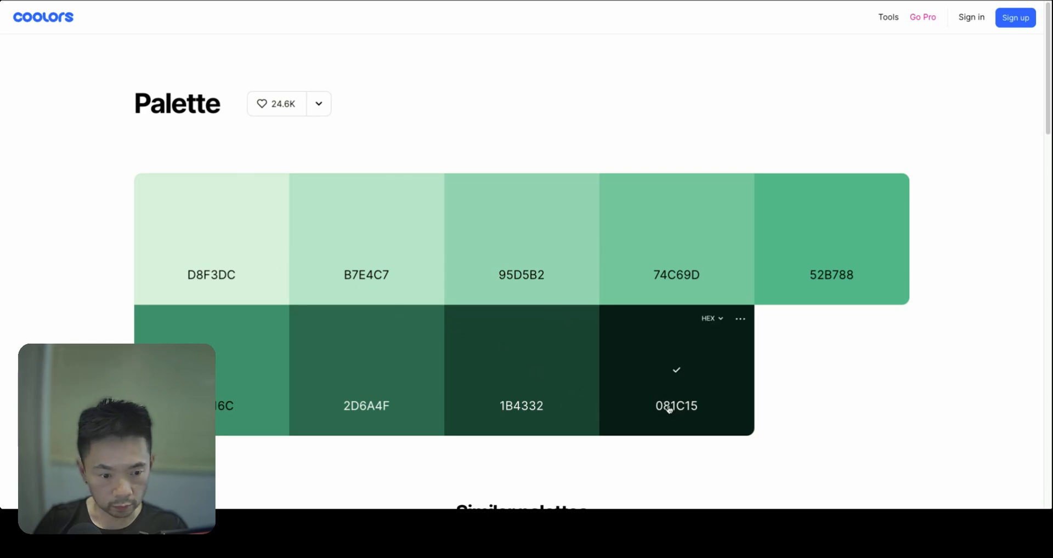
pyautogui.click(466, 0)
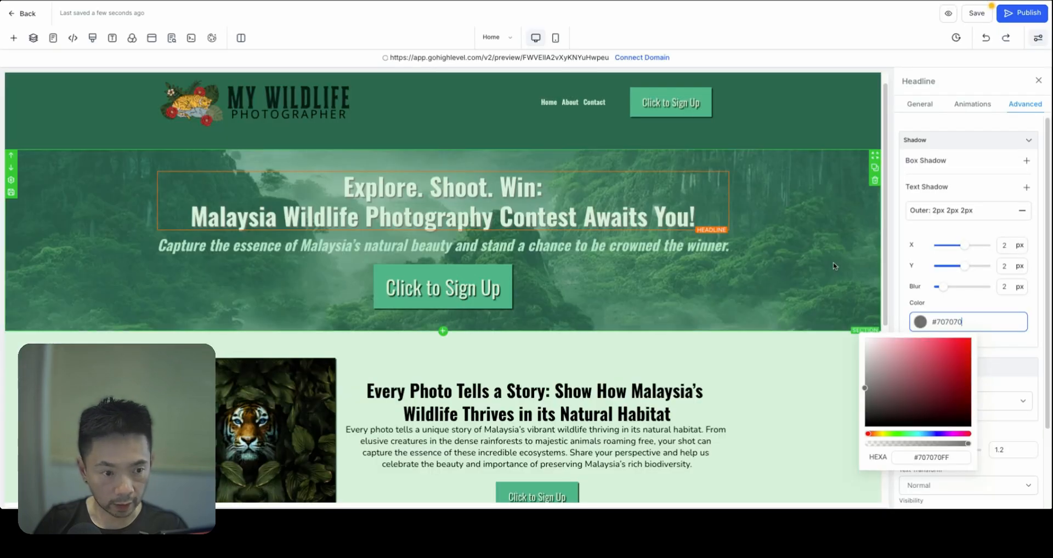
pyautogui.doubleClick(953, 322)
pyautogui.press('super+v')
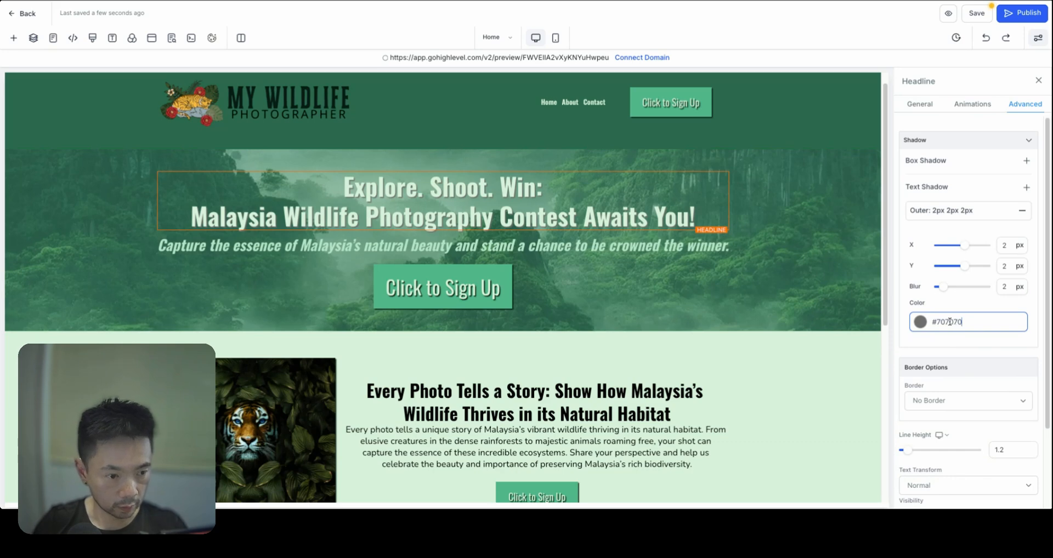
pyautogui.click(921, 323)
pyautogui.click(930, 457)
pyautogui.press('super+a')
pyautogui.press('super+v')
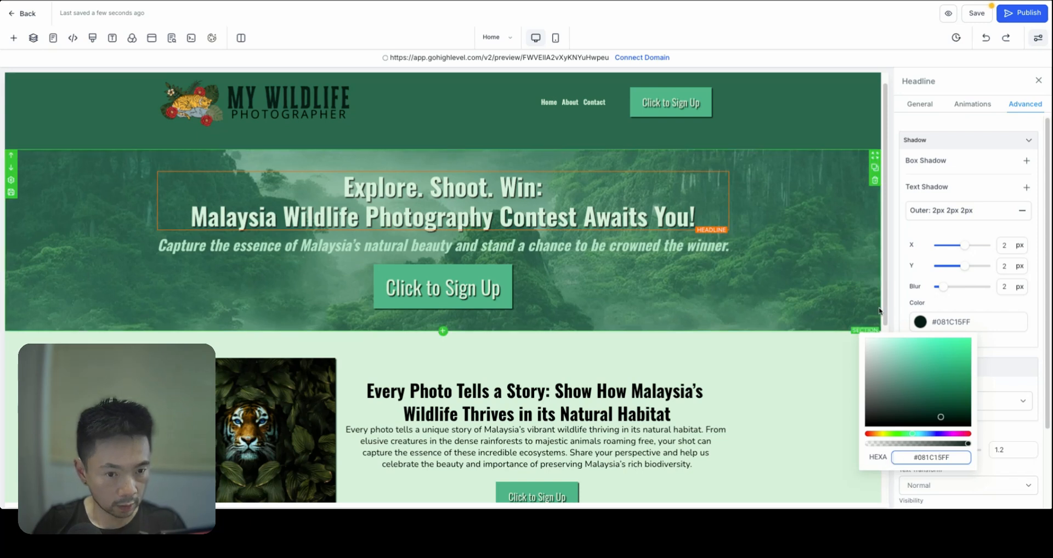
pyautogui.click(246, 240)
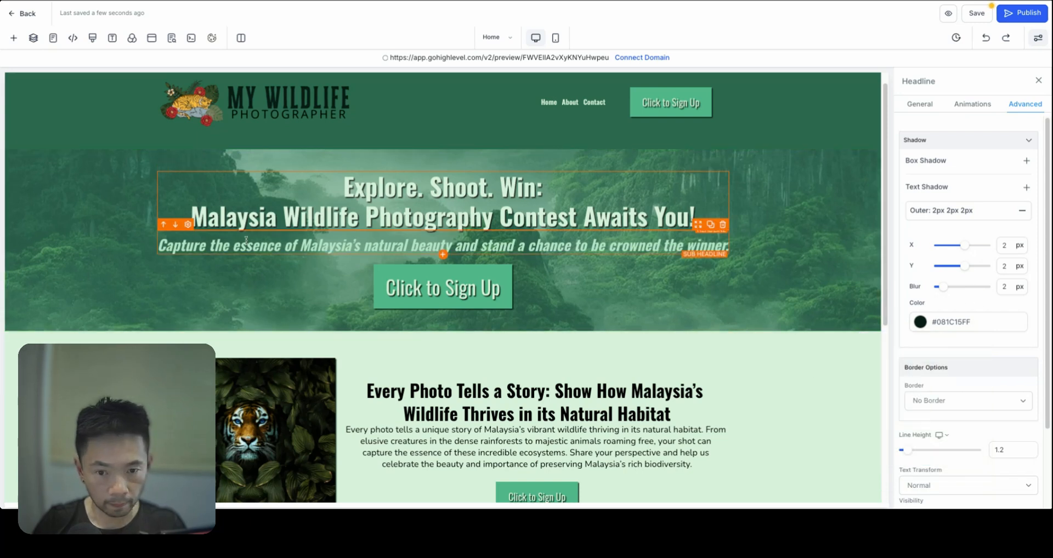
pyautogui.moveTo(158, 245); pyautogui.dragTo(993, 298)
pyautogui.scroll(-1, 981, 274)
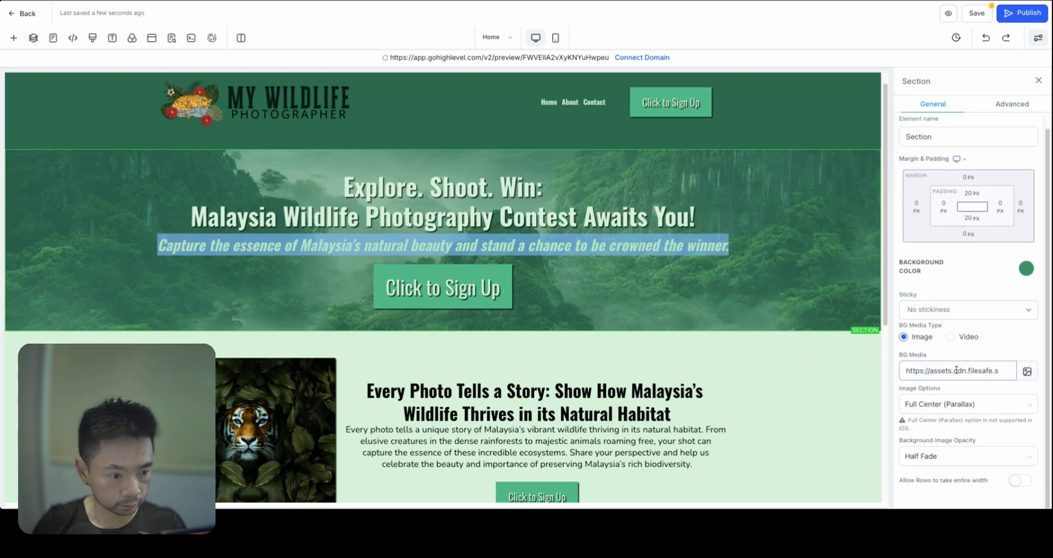
pyautogui.scroll(1, 977, 263)
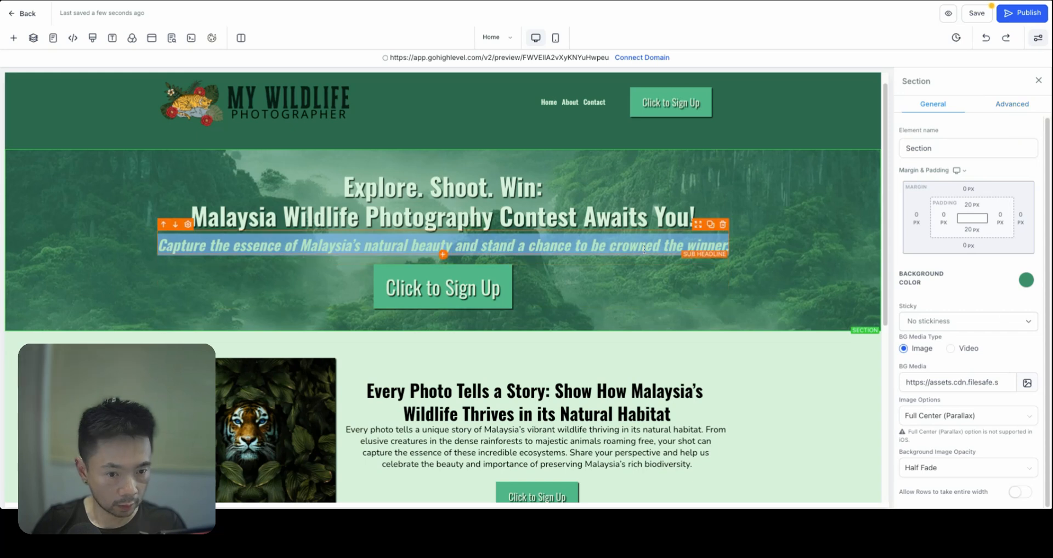
pyautogui.click(1011, 104)
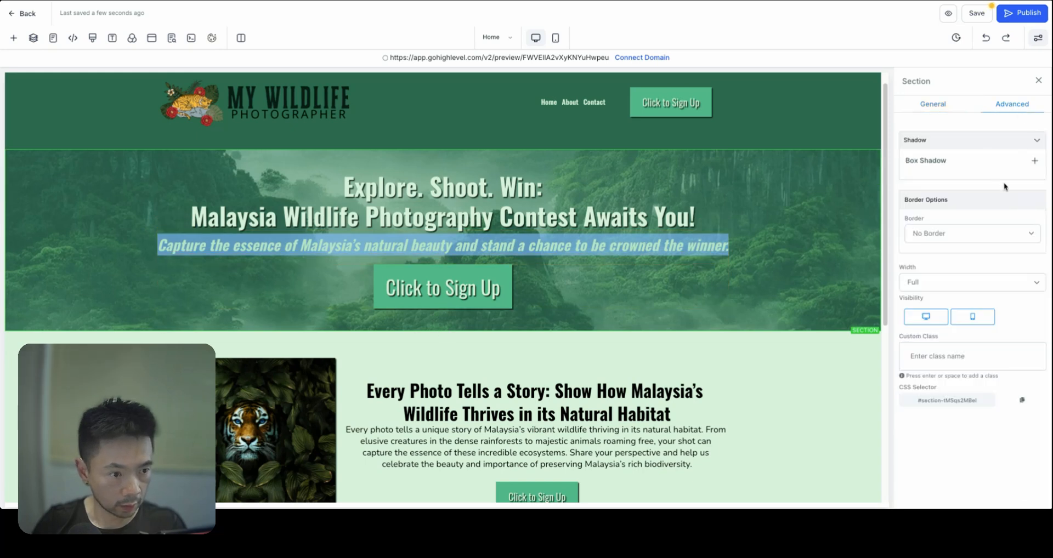
# Add a text shadow to the hero sub headline and expand its settings
pyautogui.click(654, 243)
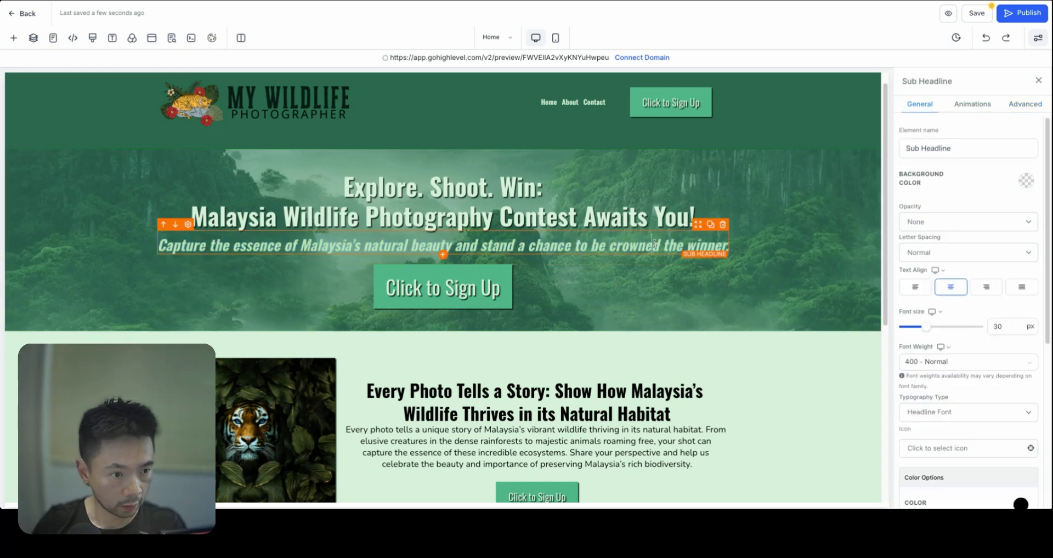
pyautogui.tripleClick(182, 246)
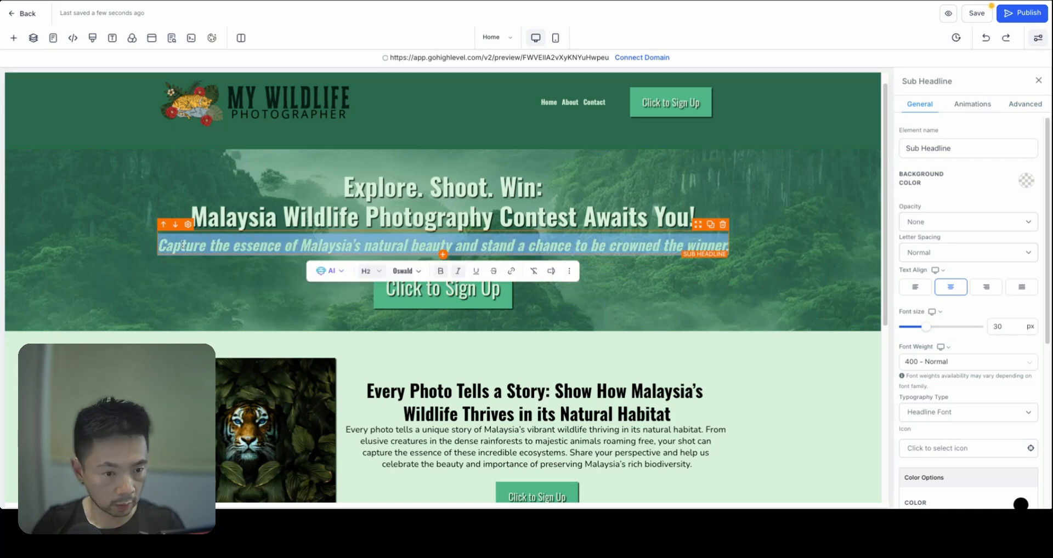
pyautogui.click(1031, 110)
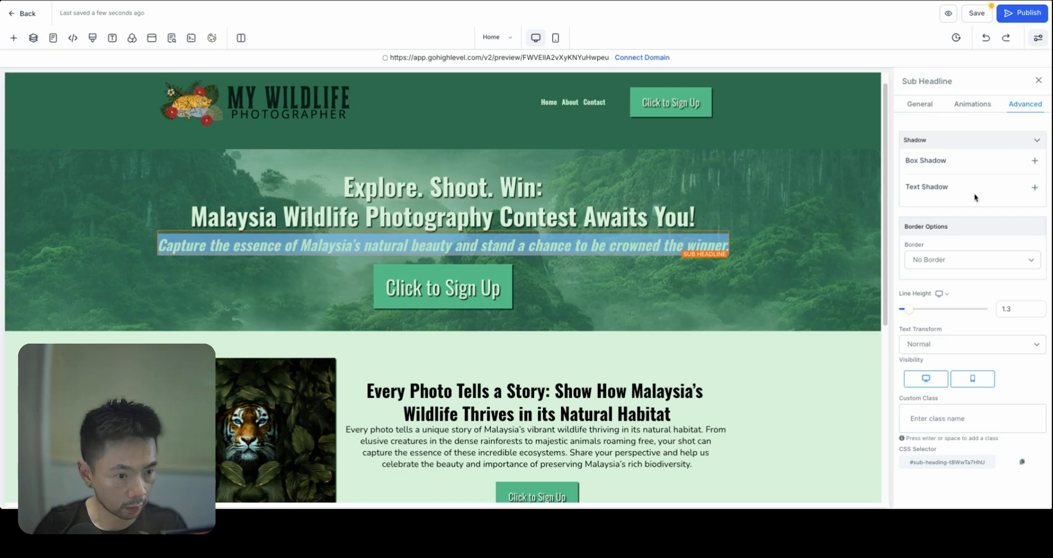
pyautogui.click(1035, 188)
pyautogui.click(953, 210)
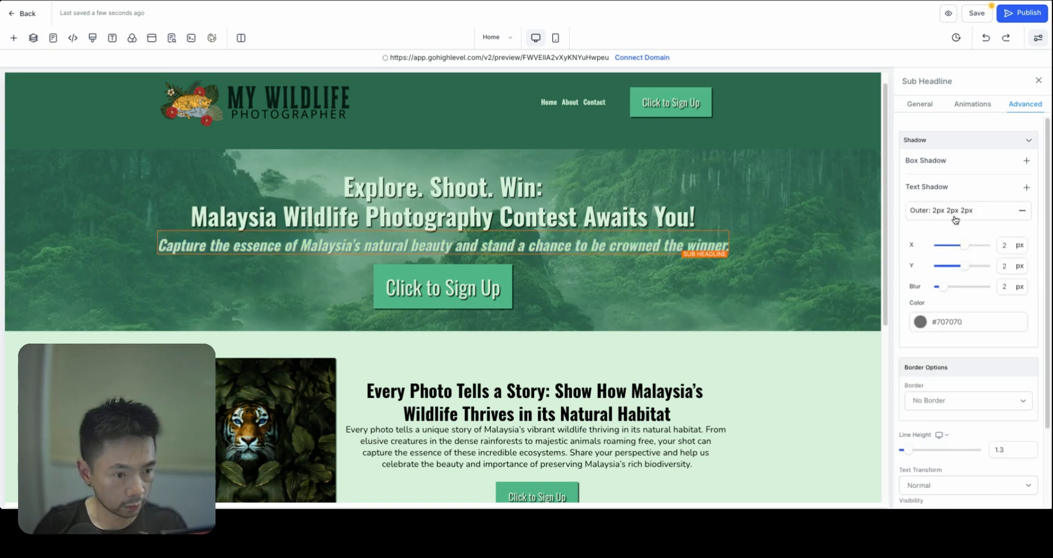
# Set the sub headline's text shadow color to #081C15FF and save the page
pyautogui.click(923, 324)
pyautogui.click(930, 457)
pyautogui.write('#08C15FF')
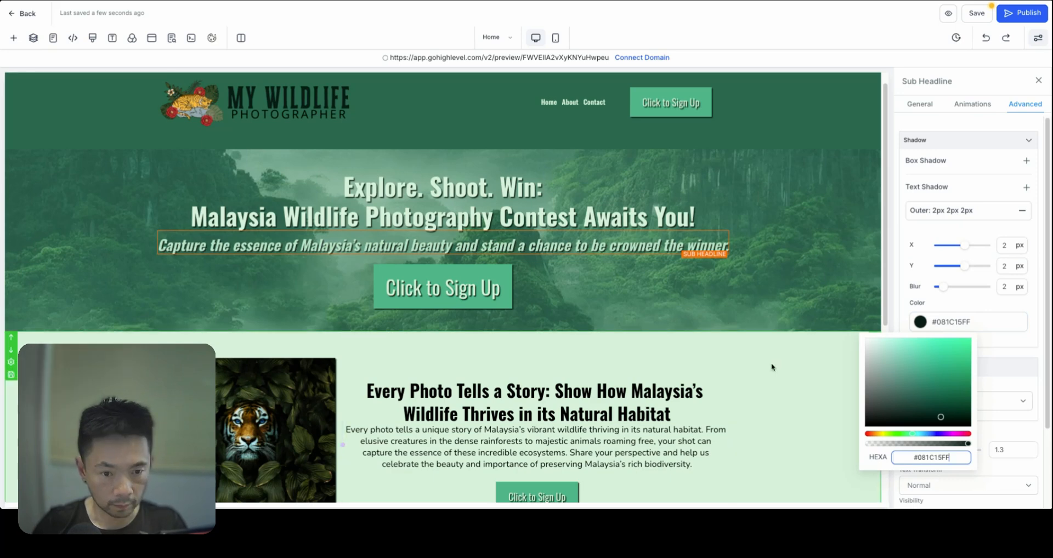
pyautogui.click(796, 374)
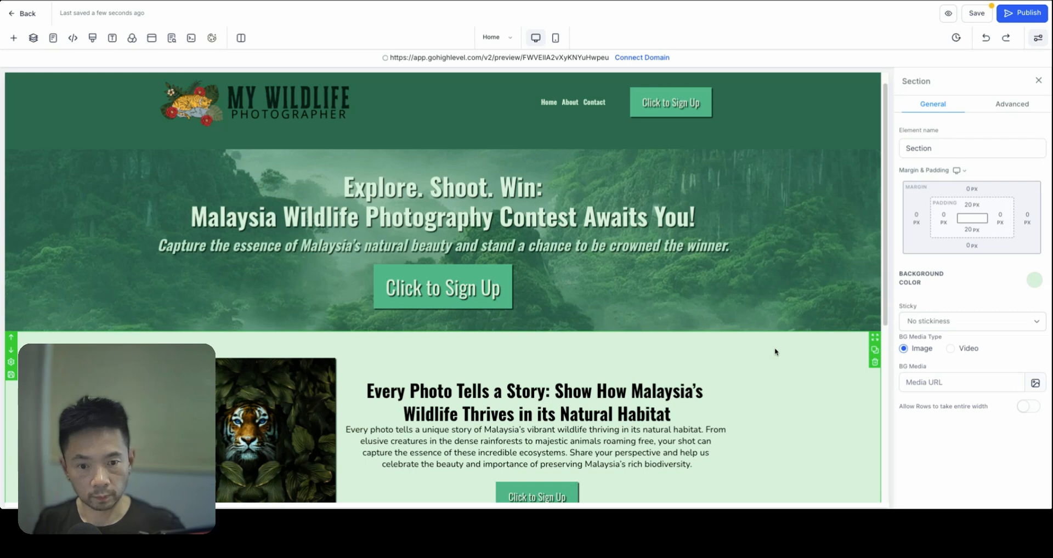
pyautogui.click(976, 13)
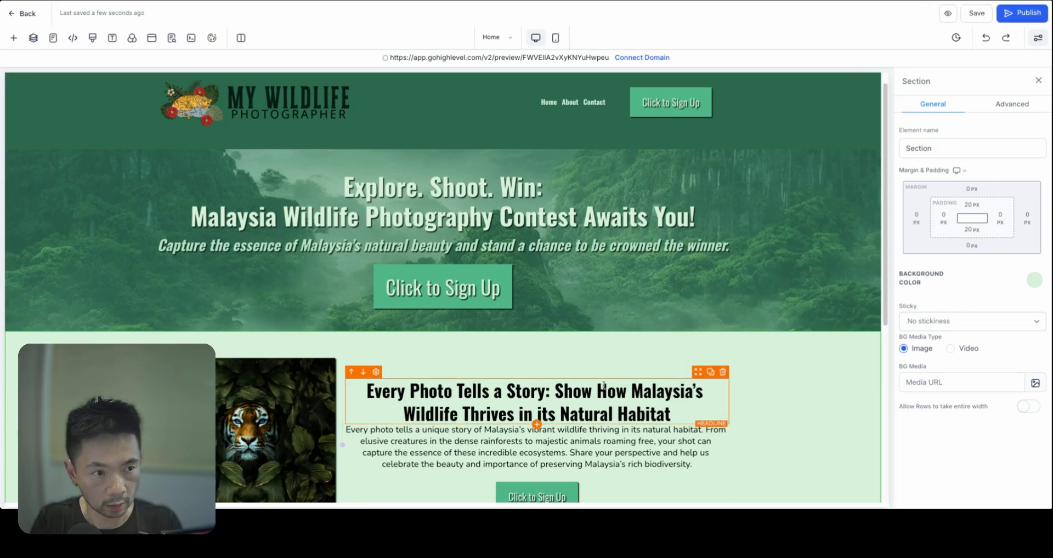
# Preview the page and examine the hero section's shadowed headline and sub headline
pyautogui.click(948, 15)
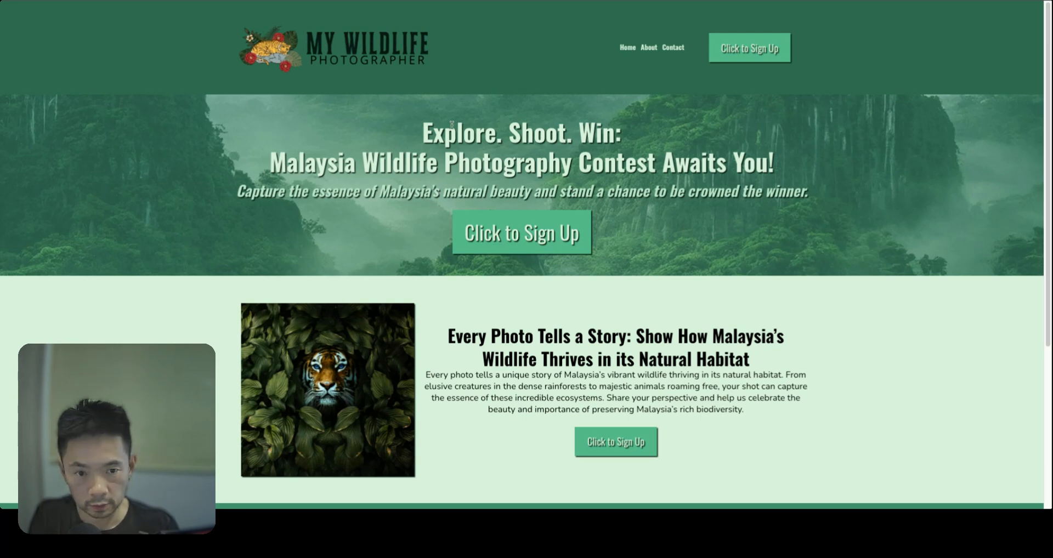
pyautogui.moveTo(424, 132); pyautogui.dragTo(236, 192)
pyautogui.click(767, 193)
pyautogui.click(439, 133)
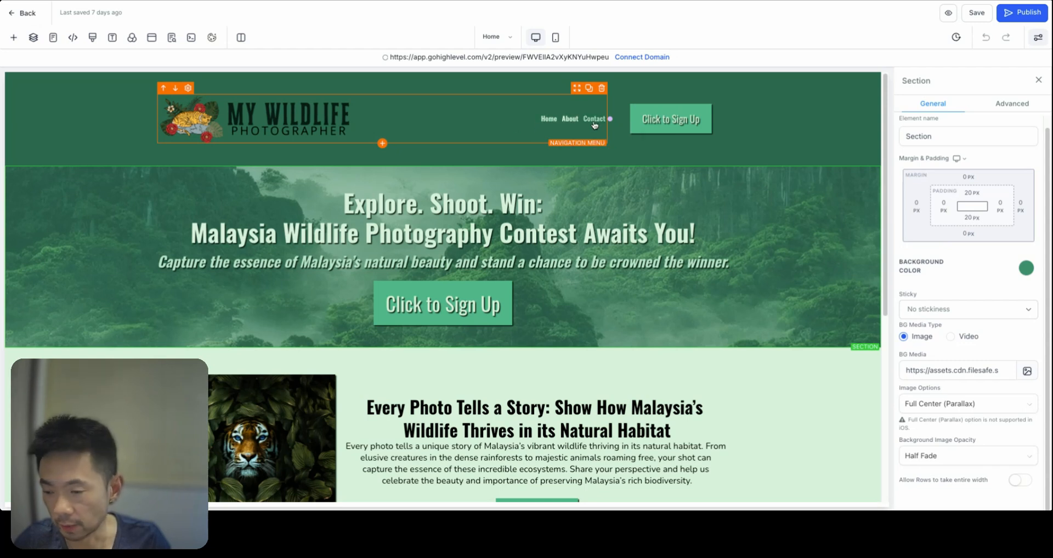
# Delete the Team sub-item under About from the header's navigation menu
pyautogui.moveTo(570, 124)
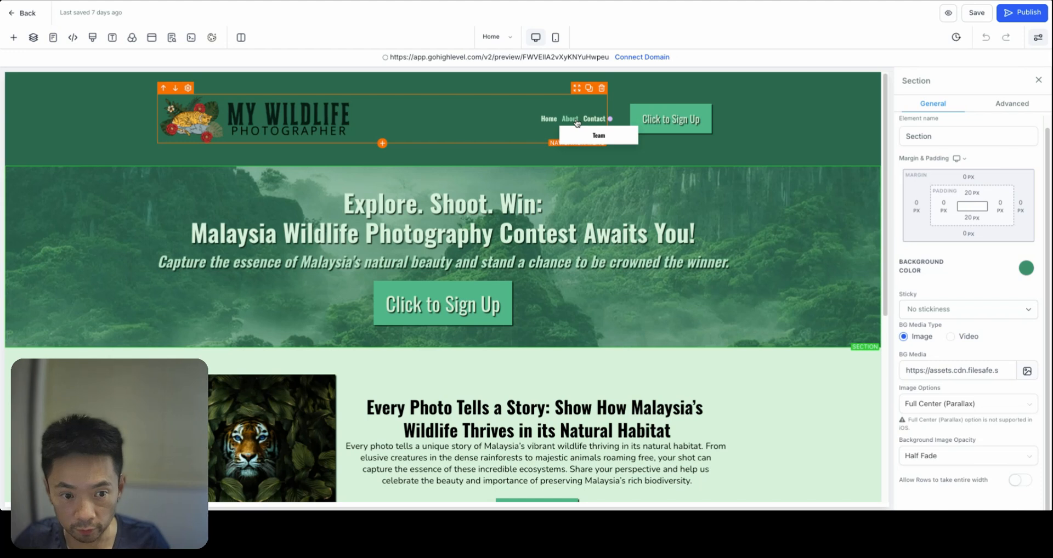
pyautogui.click(501, 127)
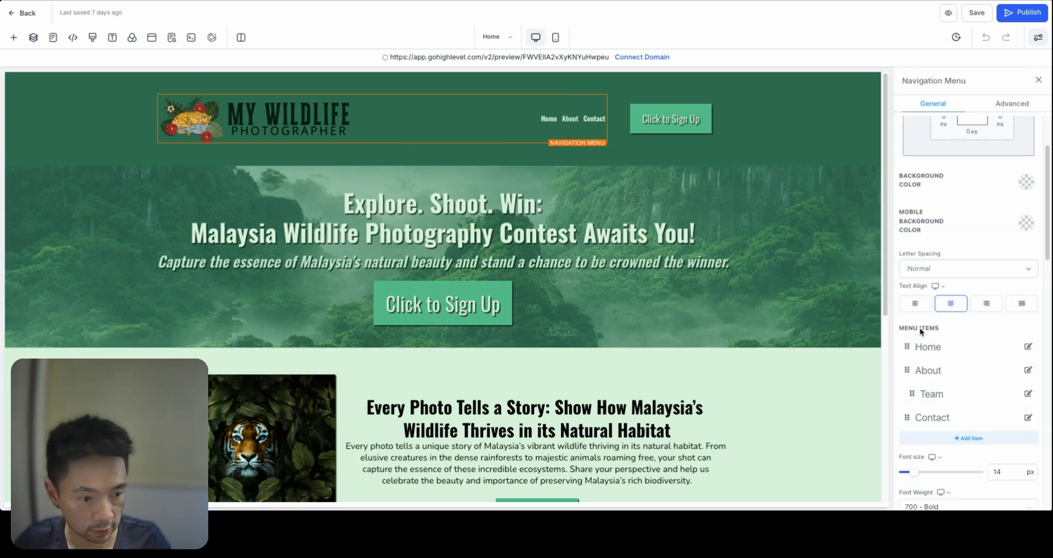
pyautogui.moveTo(898, 329); pyautogui.dragTo(945, 331)
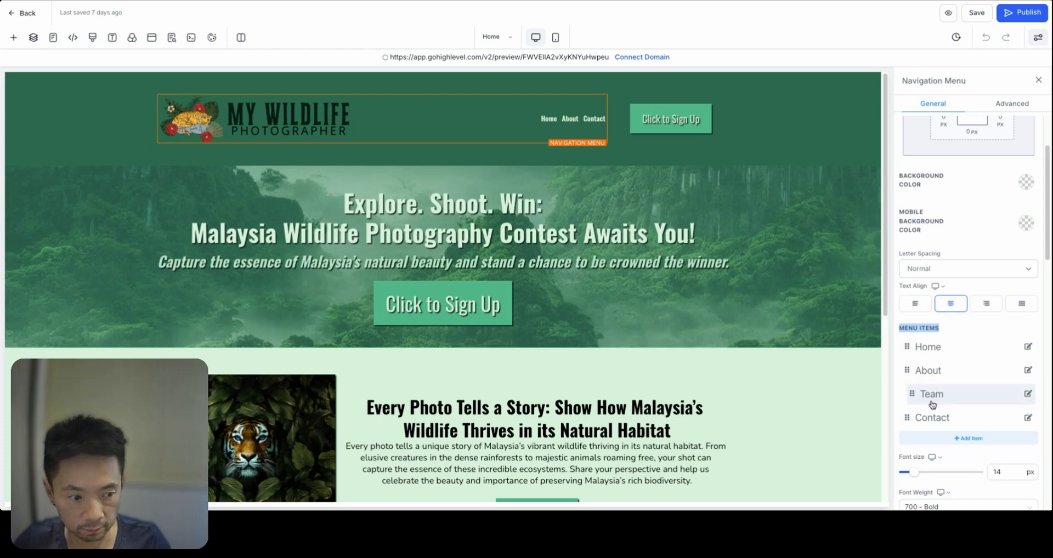
pyautogui.click(1028, 395)
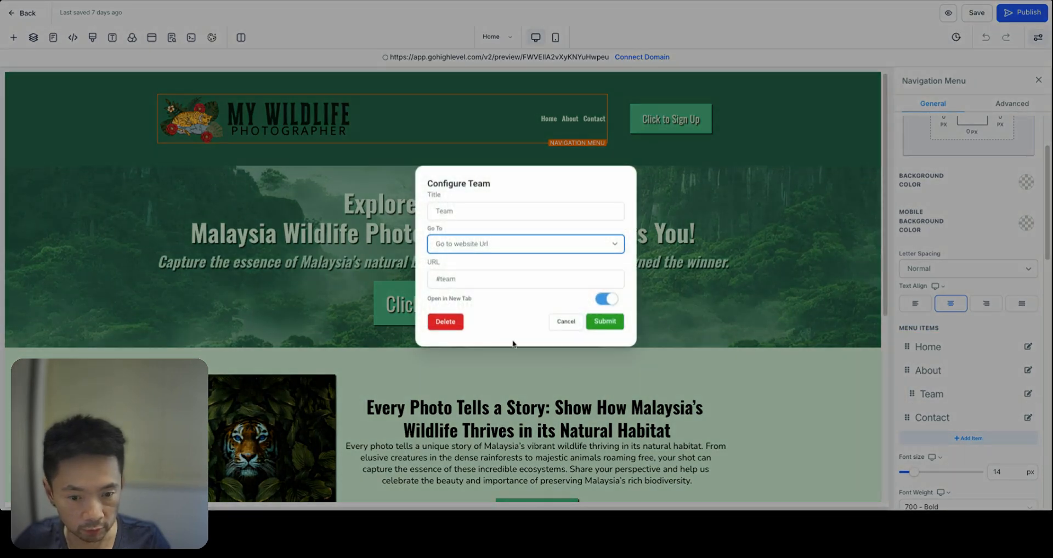
pyautogui.click(443, 325)
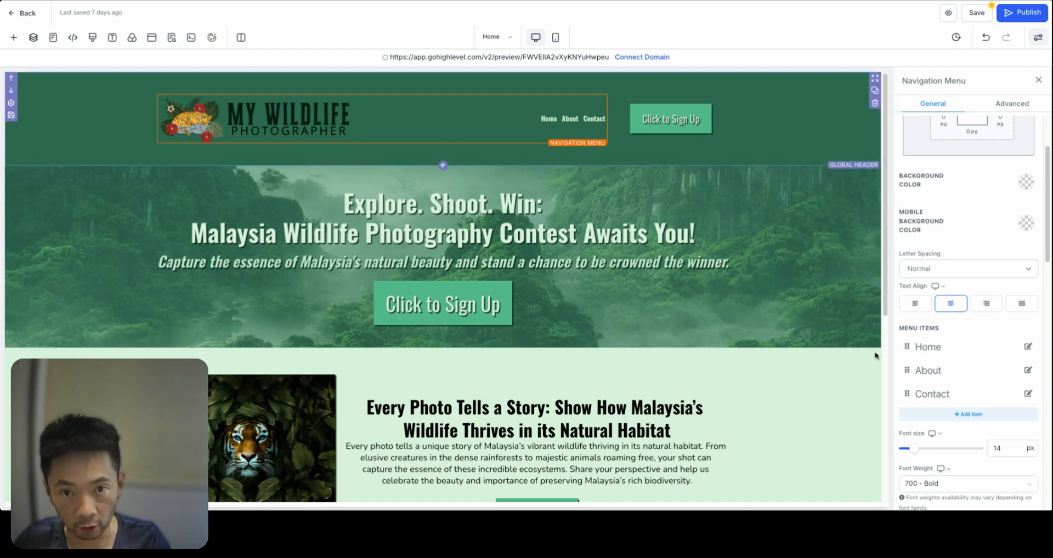
# Add a navigation menu item titled Blog that goes to the Home page
pyautogui.click(970, 415)
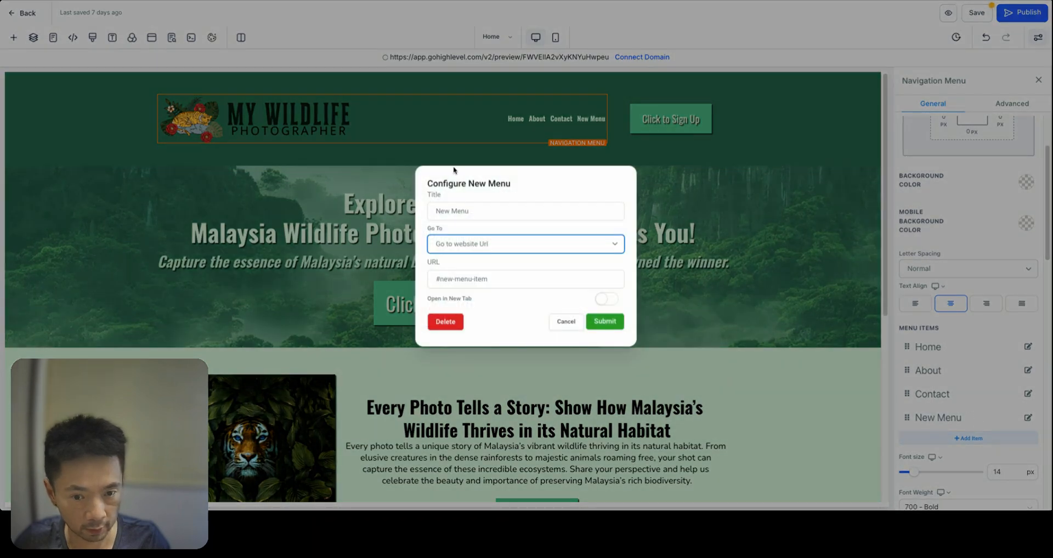
pyautogui.click(470, 214)
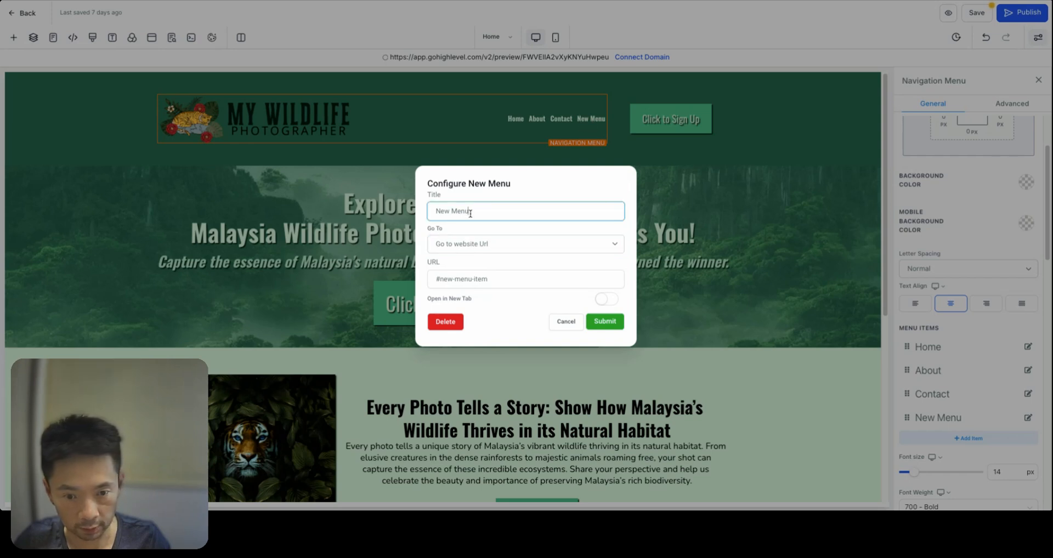
pyautogui.moveTo(482, 212); pyautogui.dragTo(422, 215)
pyautogui.write('Blog')
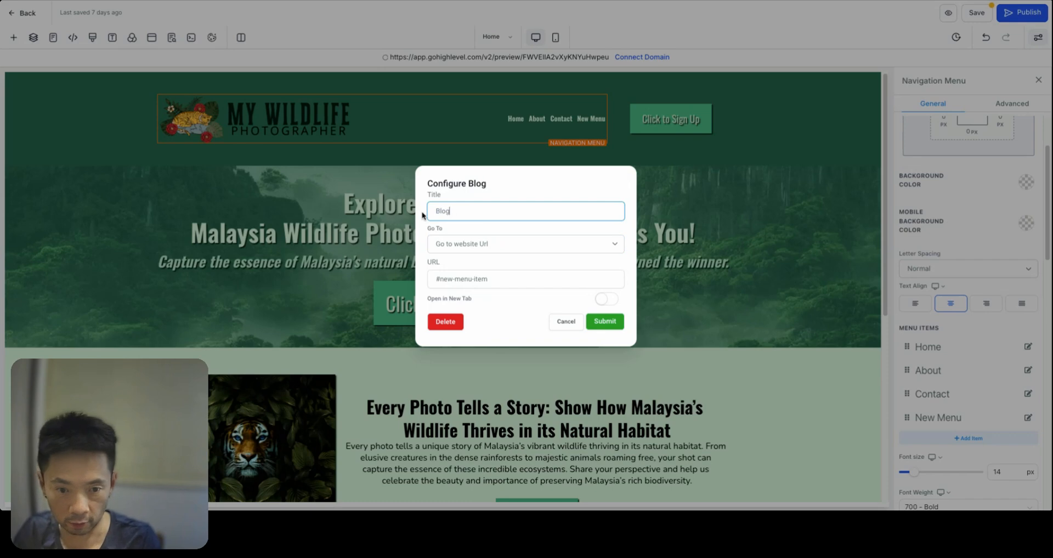
pyautogui.click(508, 246)
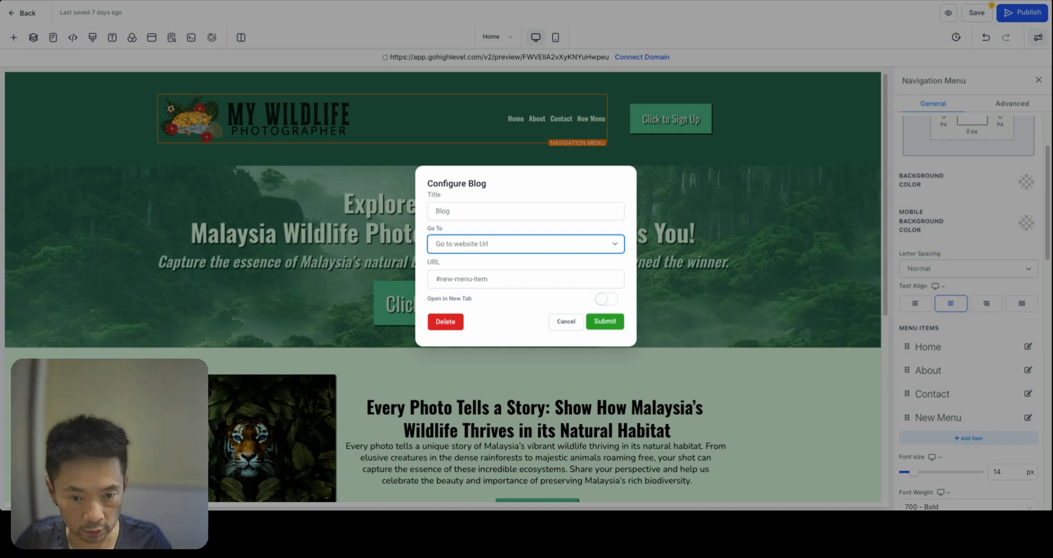
pyautogui.click(460, 261)
pyautogui.click(475, 283)
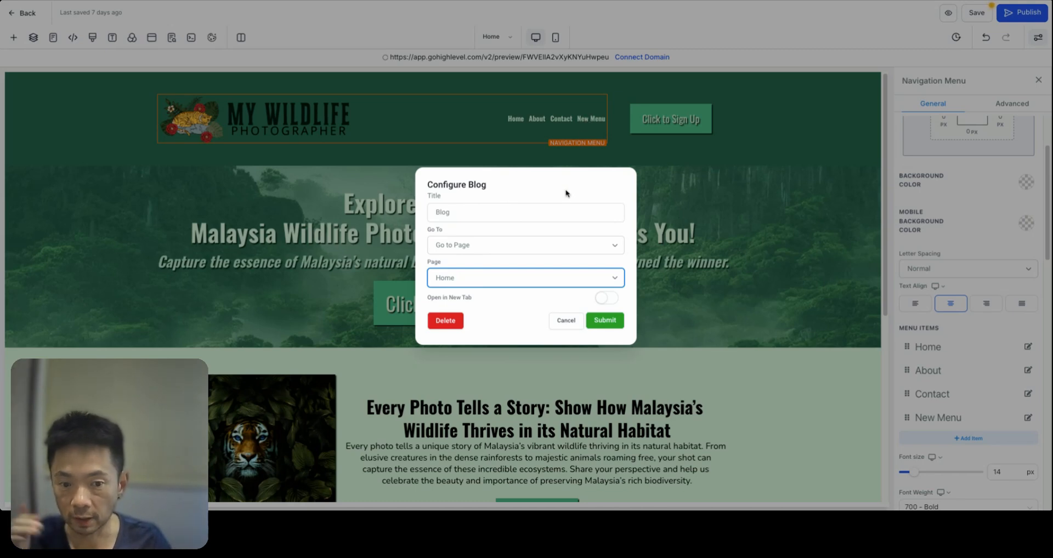
pyautogui.click(612, 327)
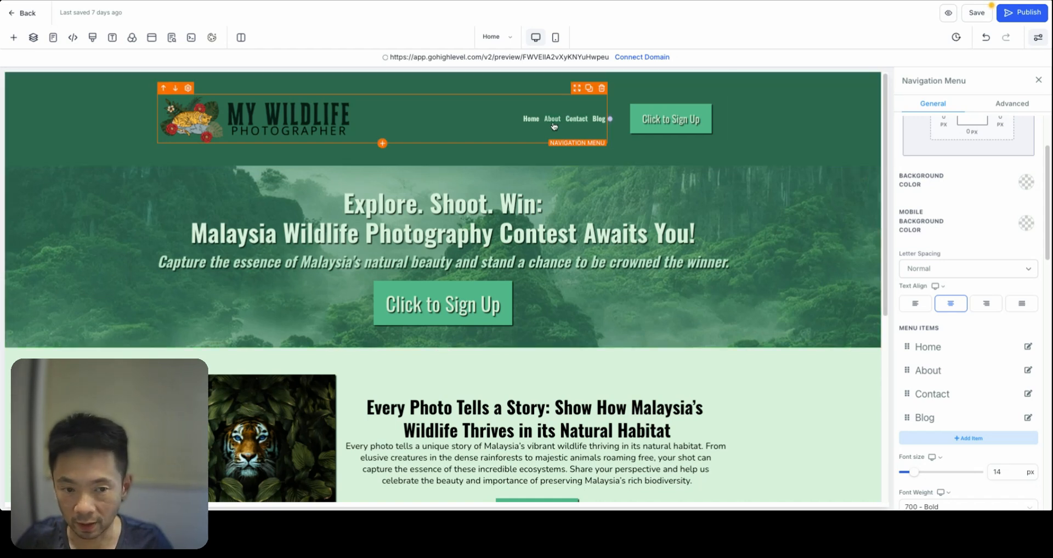
# Add a navigation menu item titled Testimonials, keeping its link type as Go to website Url
pyautogui.click(968, 438)
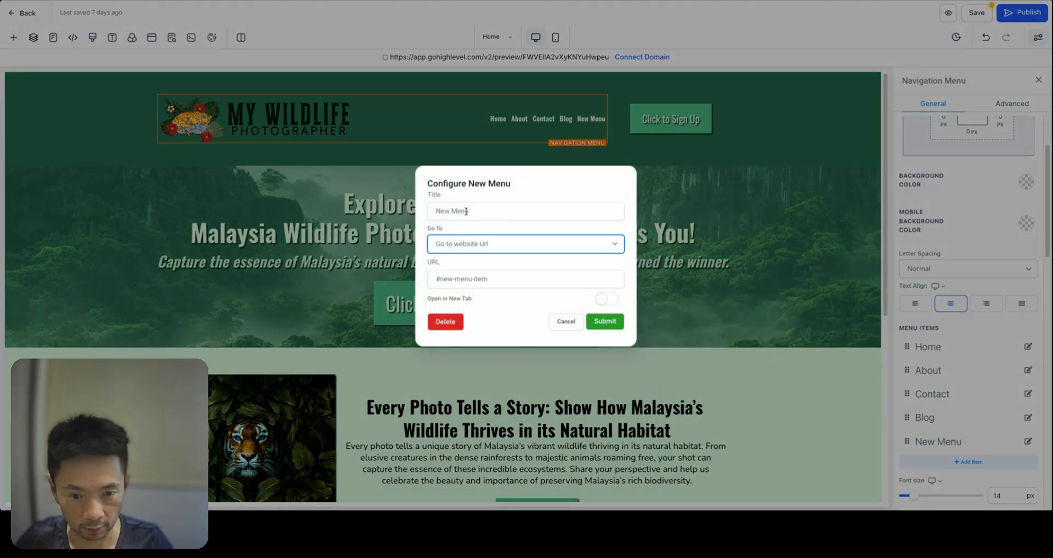
pyautogui.click(465, 211)
pyautogui.write('Tes')
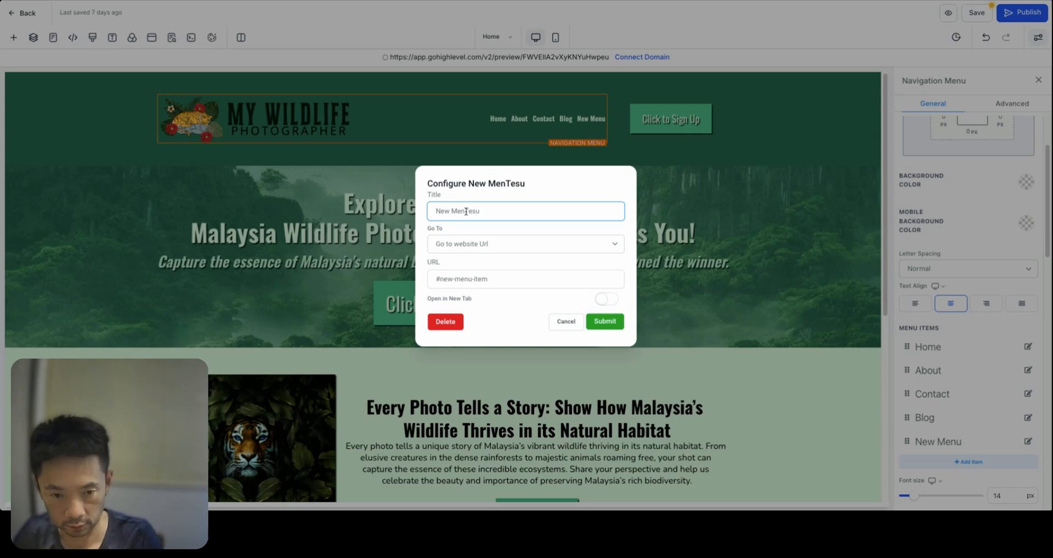
pyautogui.hotkey('ctrl', 'a')
pyautogui.write('T')
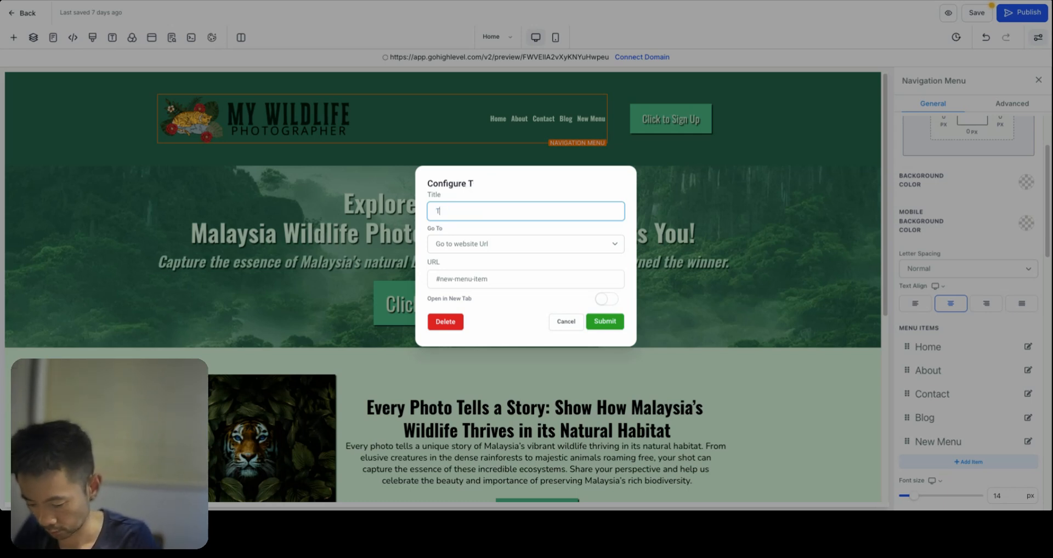
pyautogui.write('estimonials')
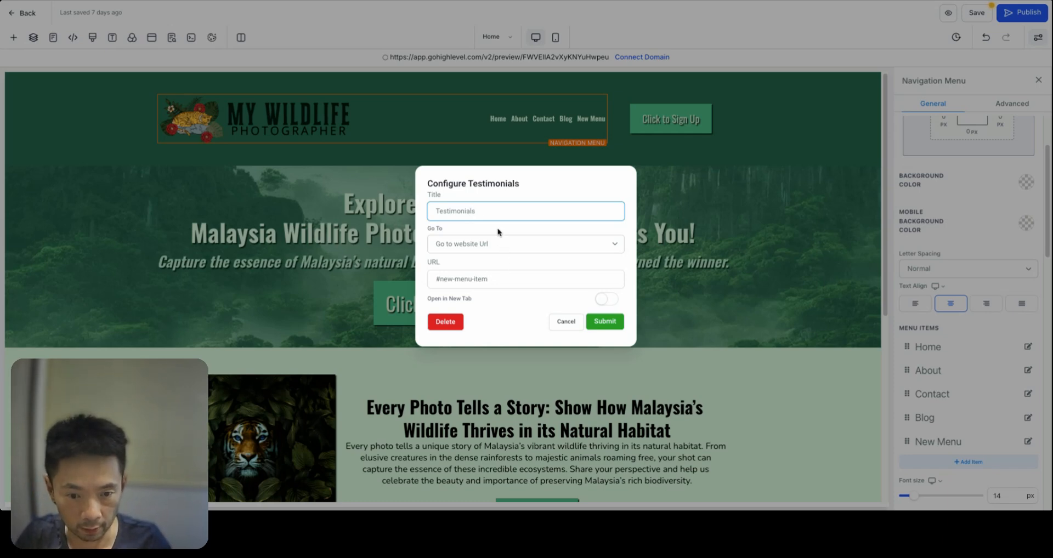
pyautogui.click(493, 244)
pyautogui.click(470, 263)
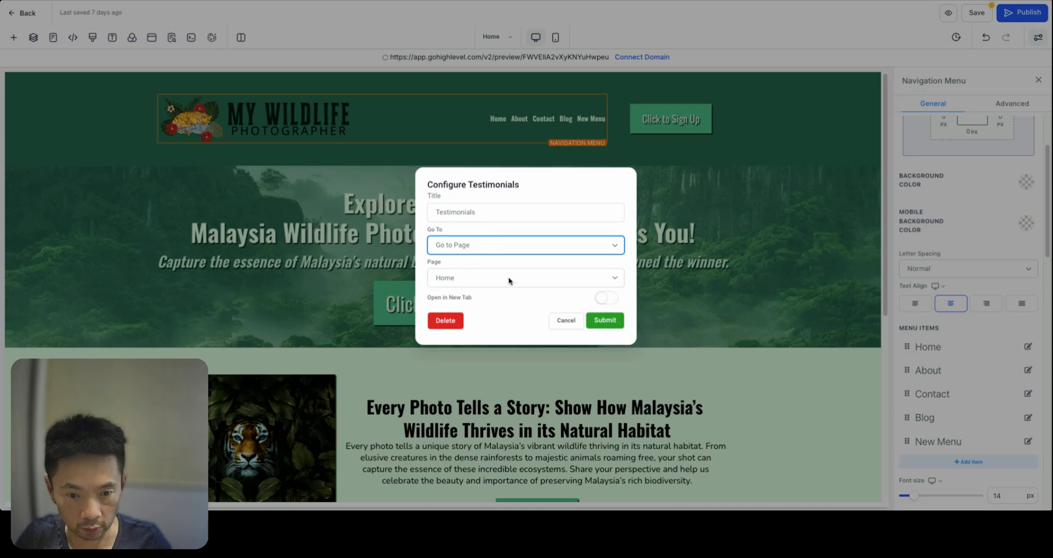
pyautogui.click(476, 244)
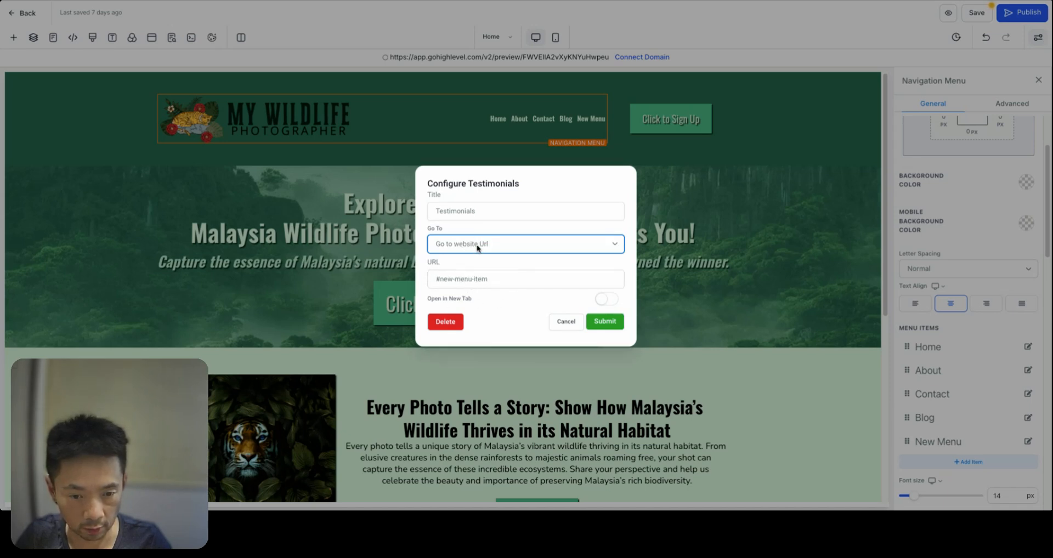
pyautogui.click(605, 322)
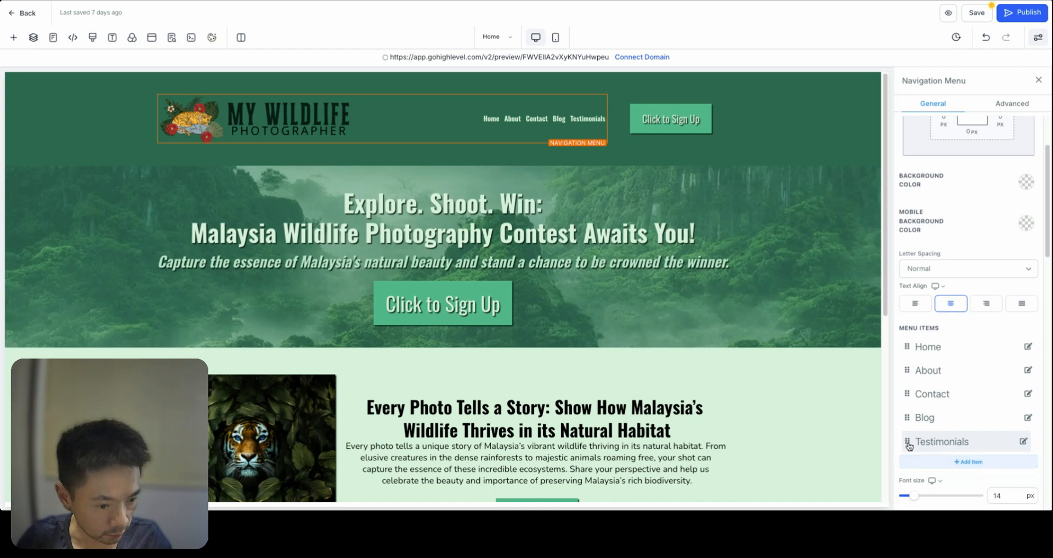
# Nest the Testimonials item under About and check the About dropdown in the header
pyautogui.moveTo(908, 447); pyautogui.dragTo(937, 396)
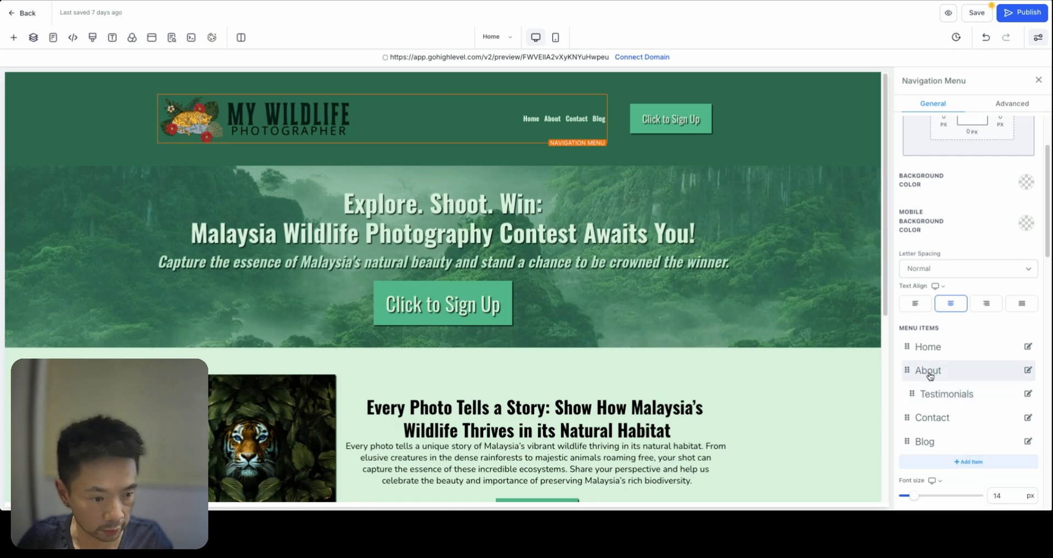
pyautogui.moveTo(570, 145)
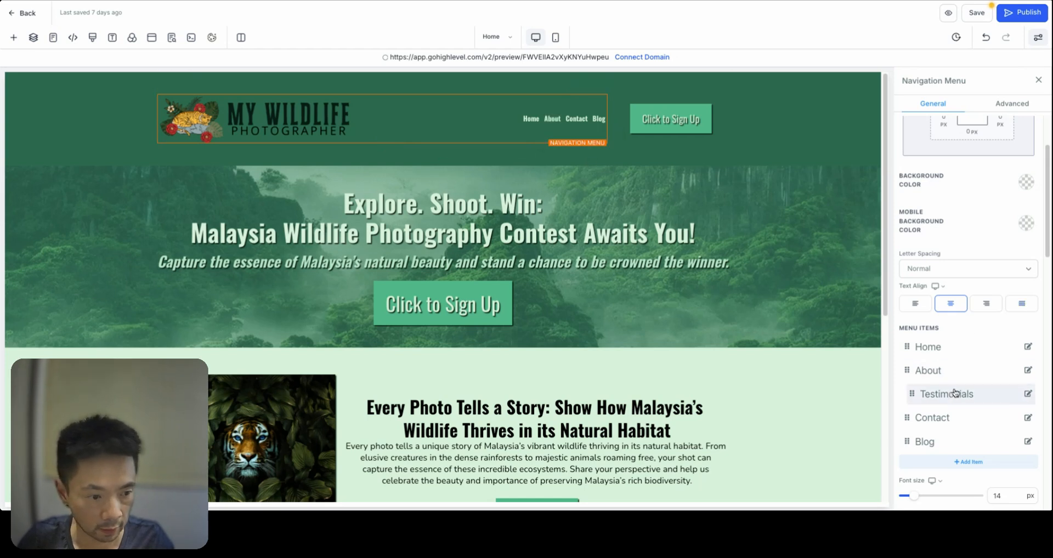
pyautogui.scroll(-2, 966, 379)
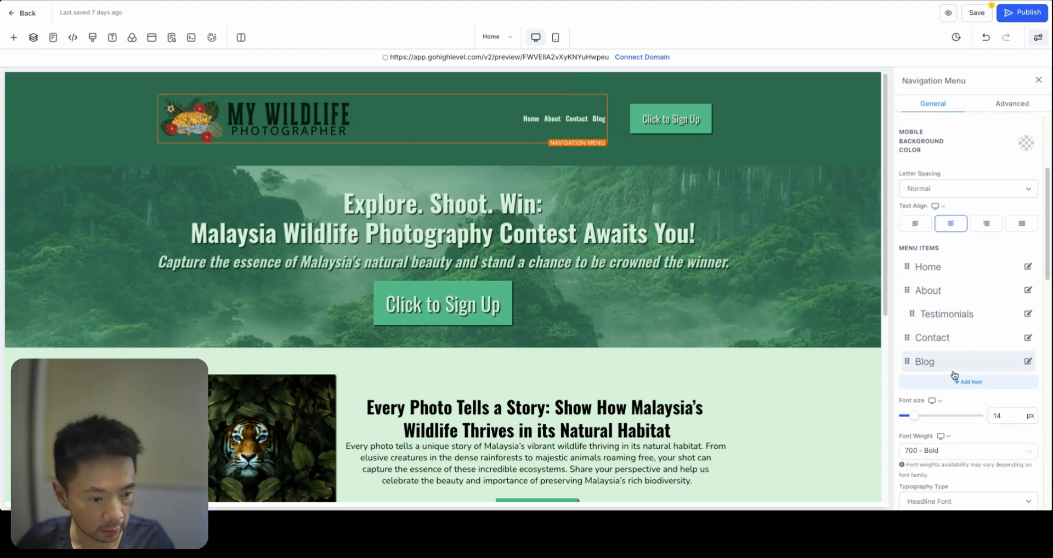
pyautogui.moveTo(550, 121)
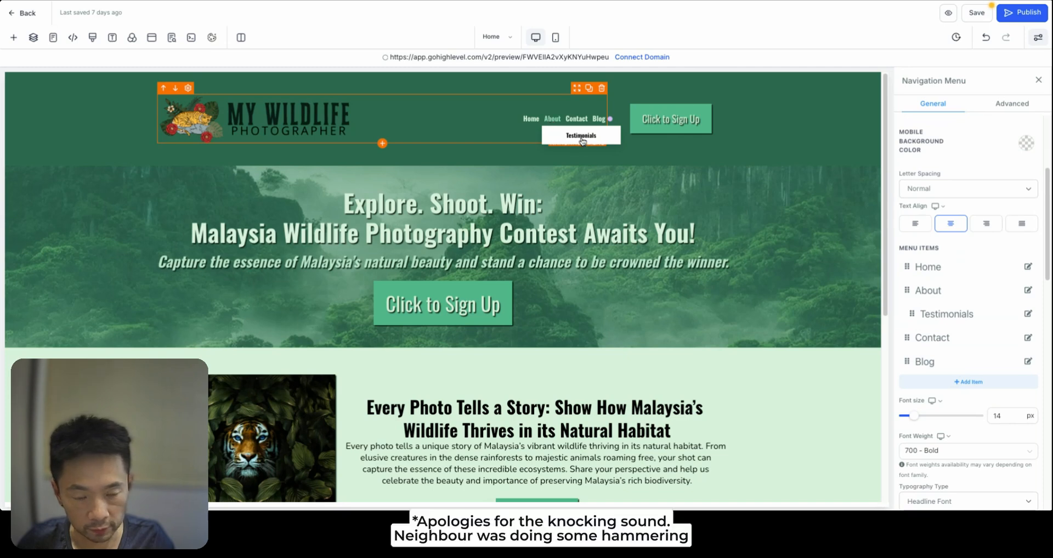
# Make the navigation menu's dropdown background color transparent in the advanced dropdown options
pyautogui.scroll(-8, 933, 329)
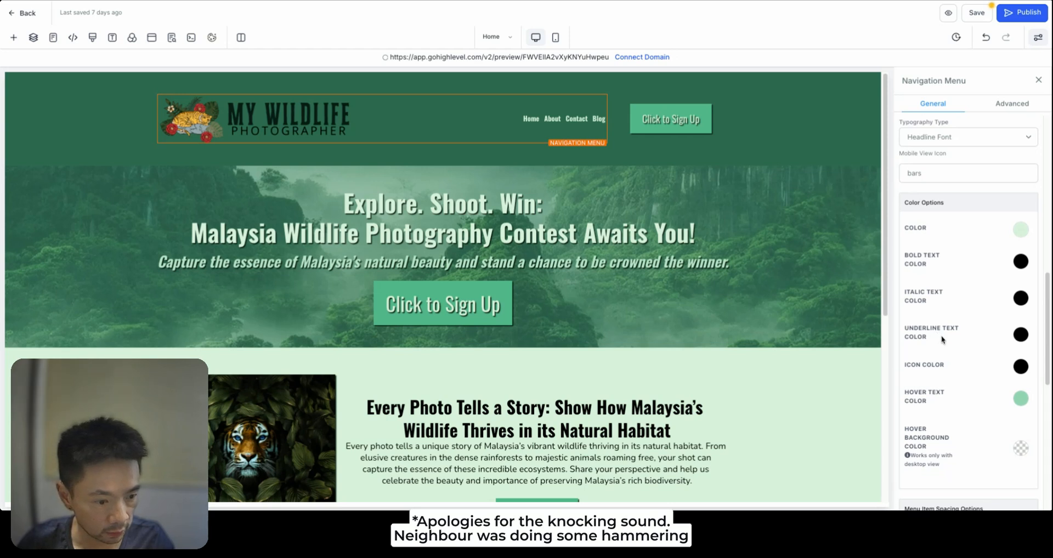
pyautogui.scroll(-1, 942, 339)
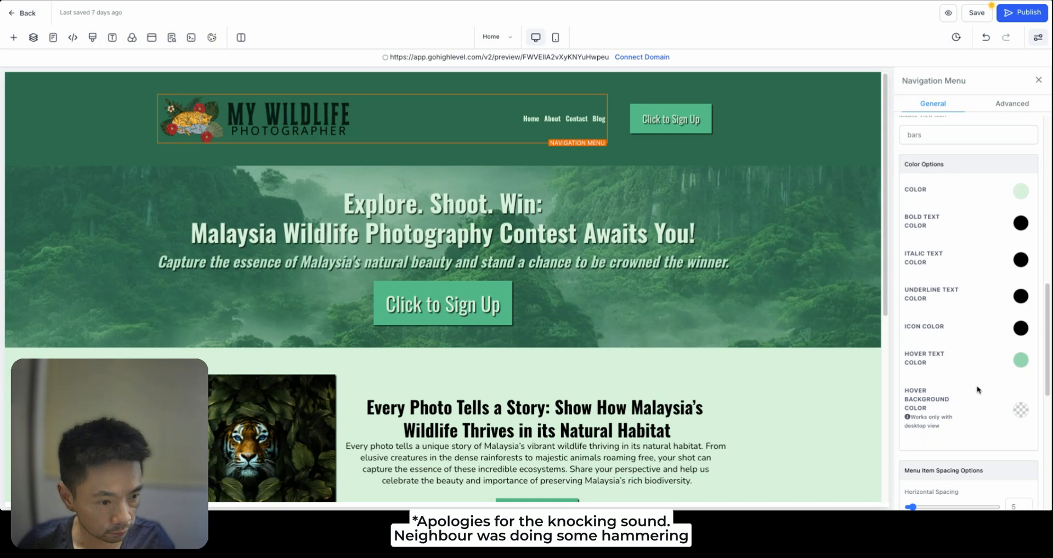
pyautogui.click(1011, 103)
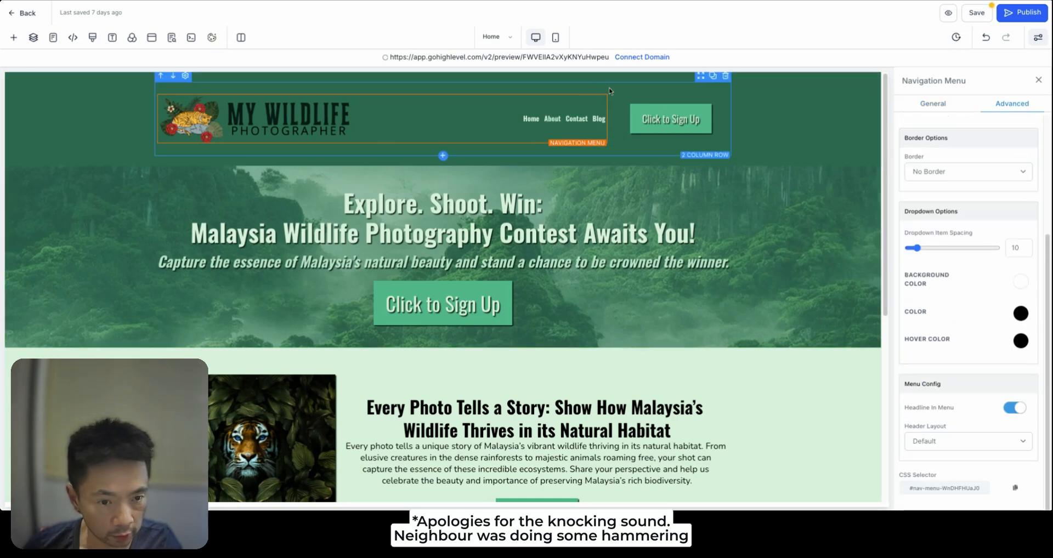
pyautogui.moveTo(911, 213); pyautogui.dragTo(950, 212)
pyautogui.click(1020, 281)
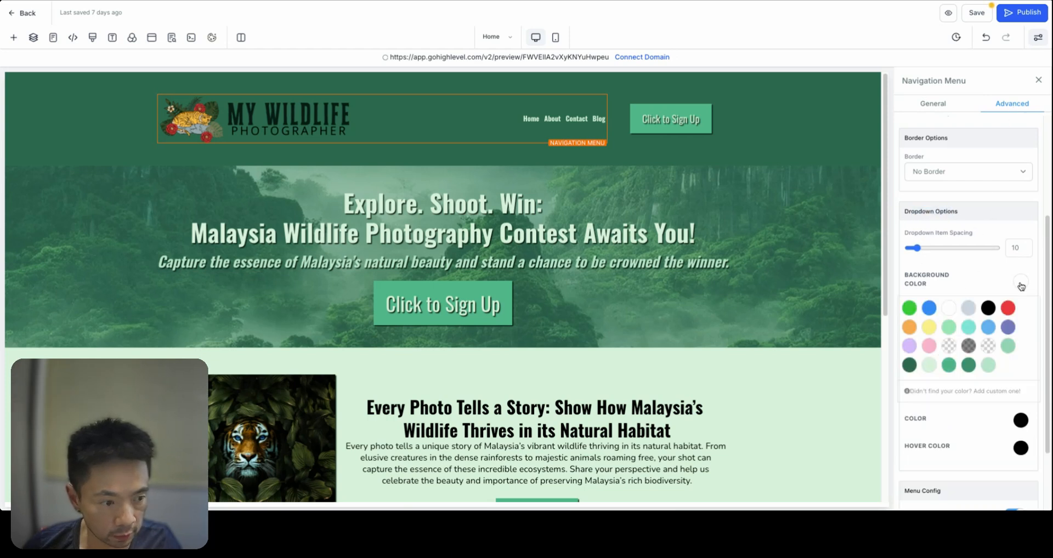
pyautogui.click(948, 346)
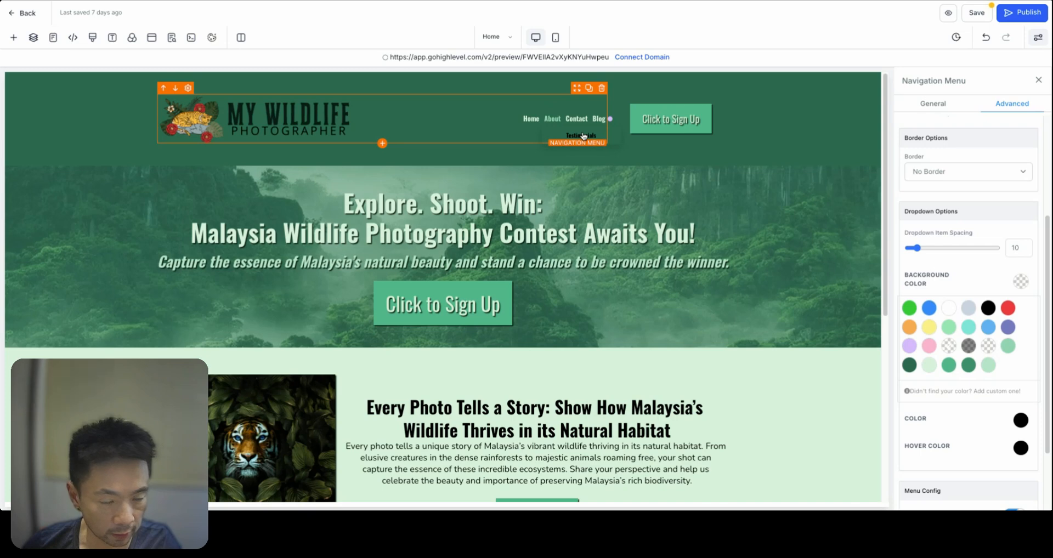
# Set the dropdown text color to the custom light mint green swatch
pyautogui.click(1020, 421)
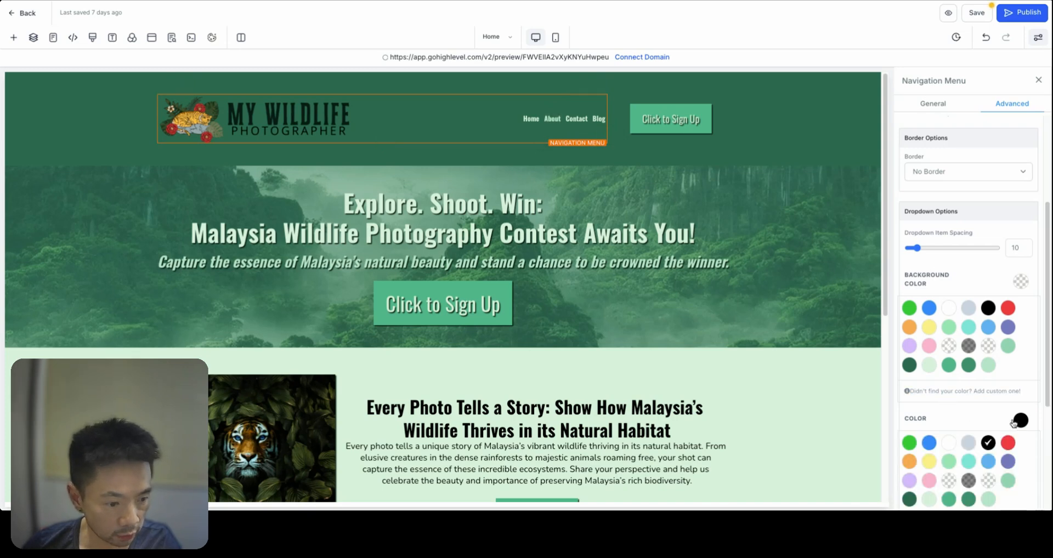
pyautogui.scroll(-1, 1005, 402)
pyautogui.click(988, 435)
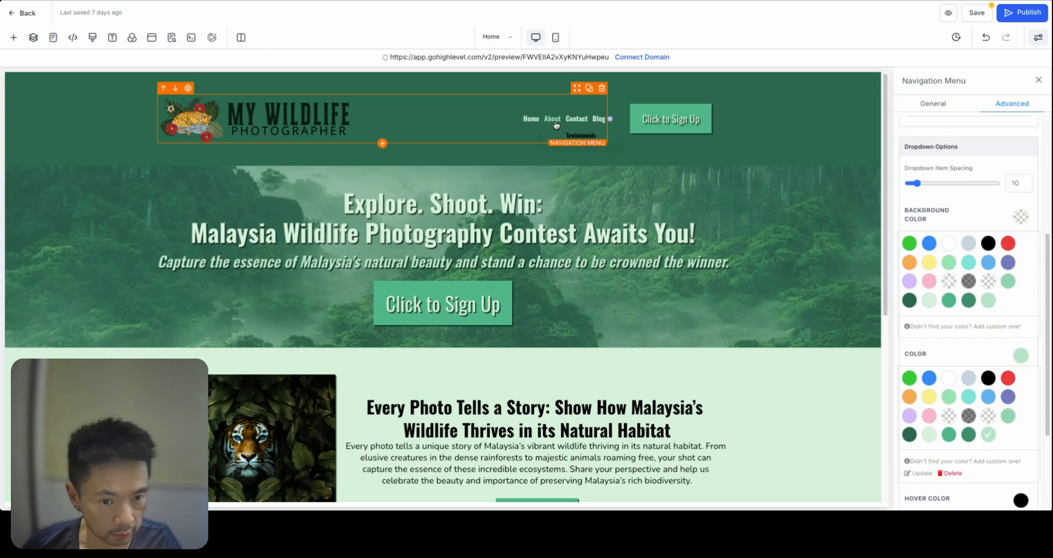
# Set the dropdown hover color to the custom palest green swatch, after trying the light mint green one
pyautogui.scroll(-1, 1017, 413)
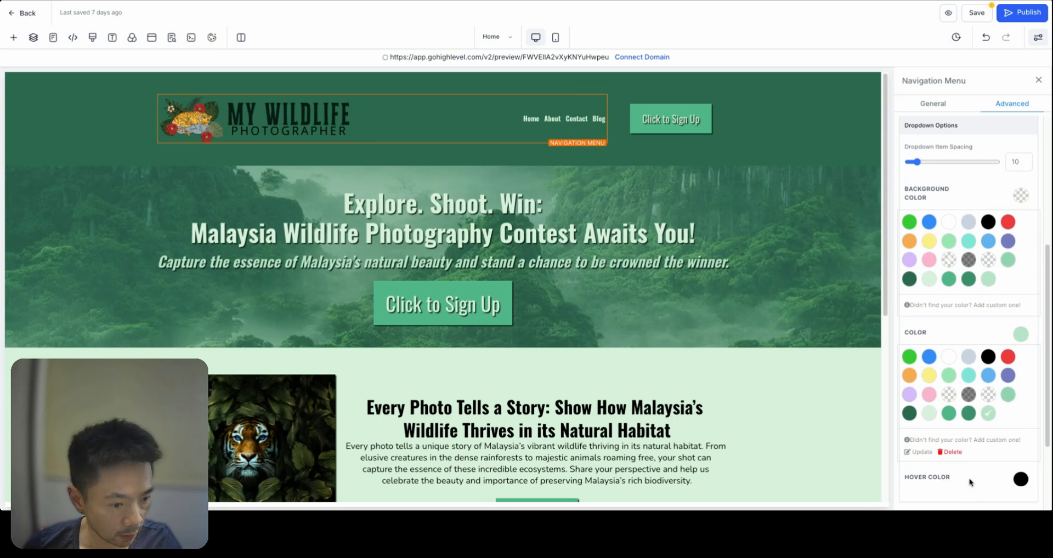
pyautogui.scroll(-4, 987, 439)
pyautogui.click(1018, 400)
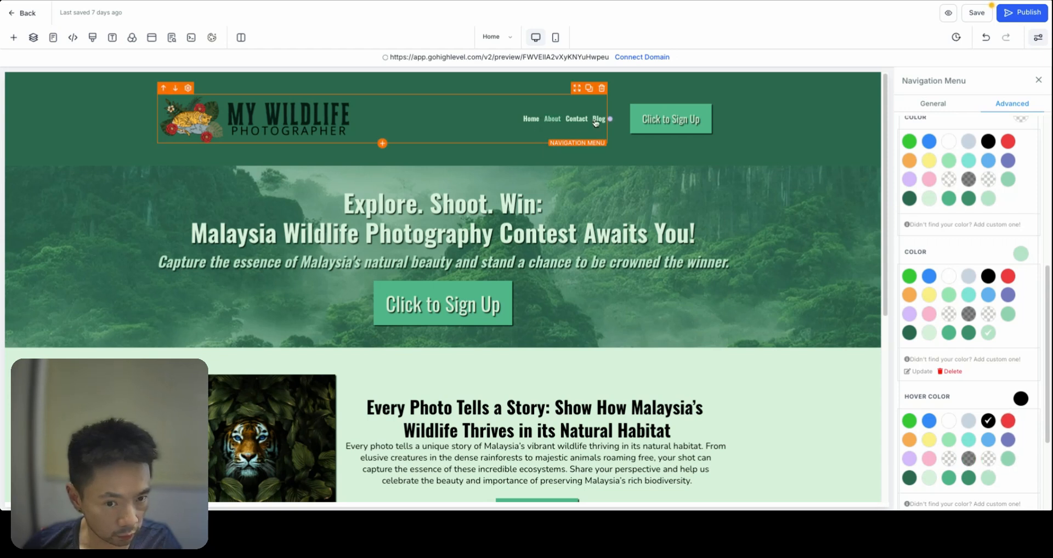
pyautogui.click(988, 478)
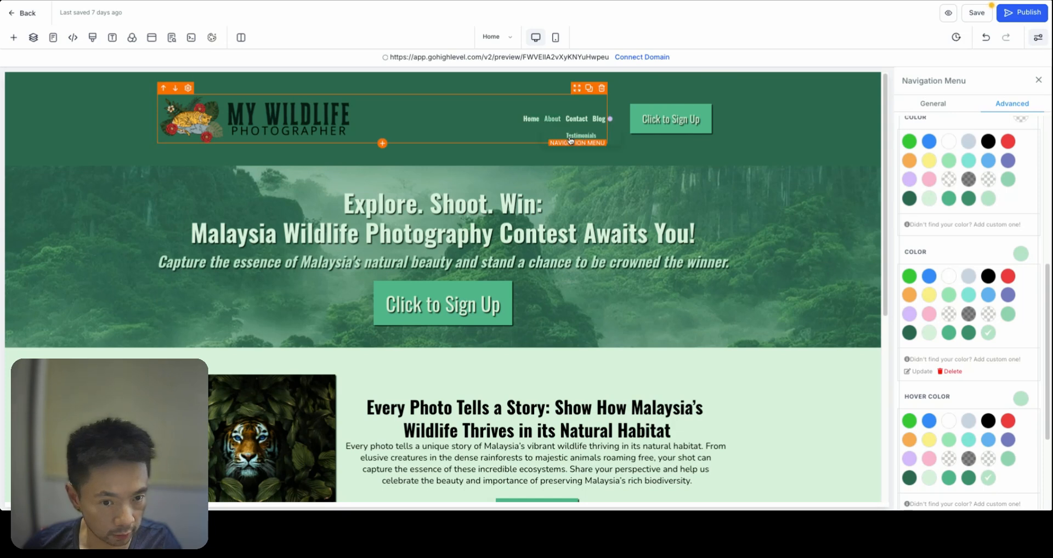
pyautogui.click(928, 482)
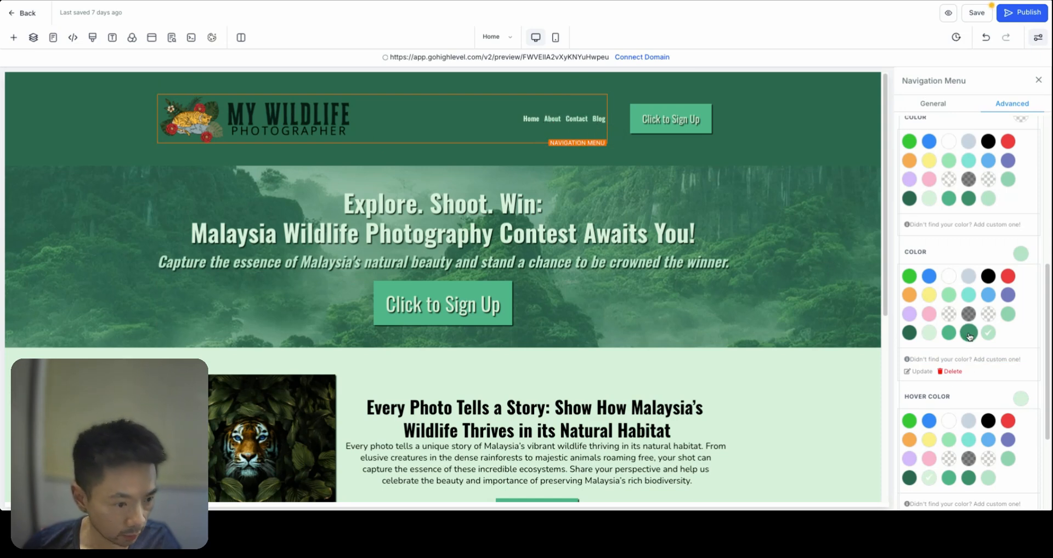
# Swap the navigation dropdown colors: palest green swatch for the text color and light mint green for the hover color
pyautogui.click(926, 336)
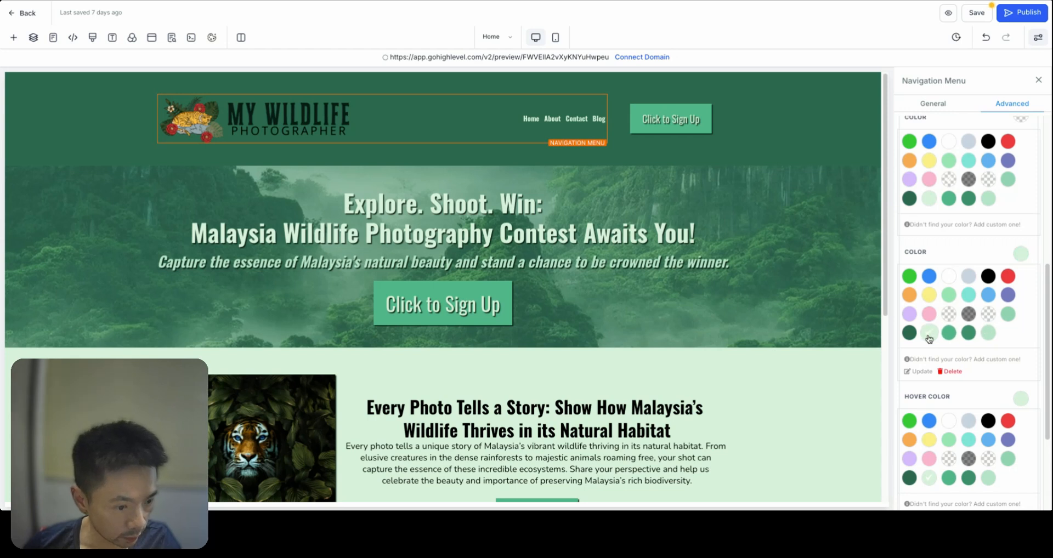
pyautogui.click(989, 481)
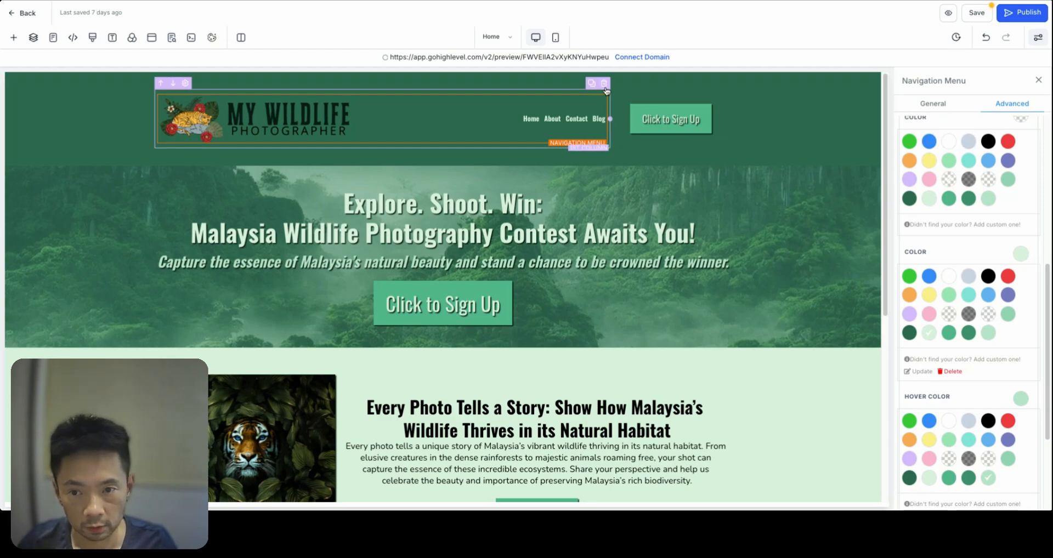
# Save the page including its global section changes, and close the open side panels
pyautogui.click(977, 15)
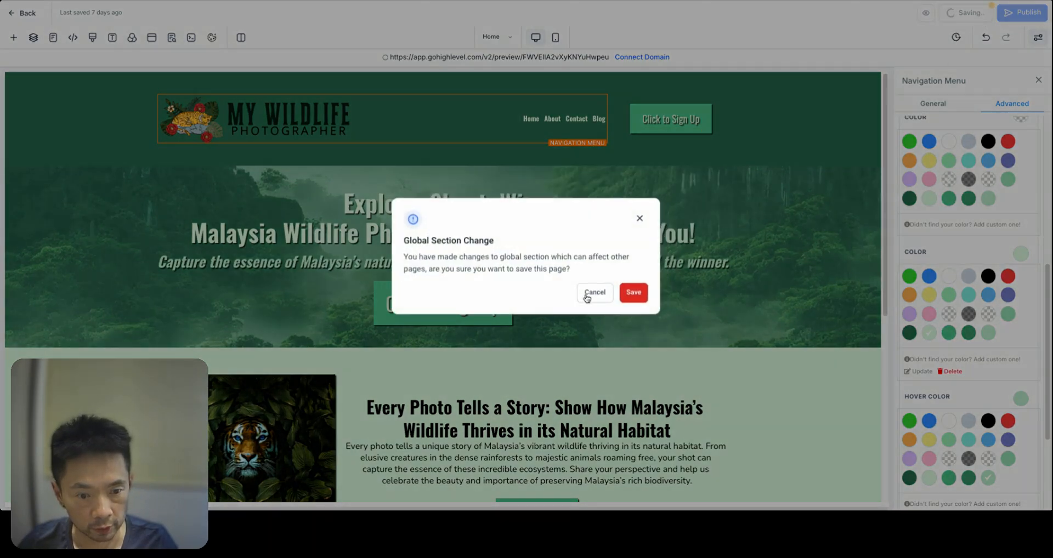
pyautogui.click(633, 292)
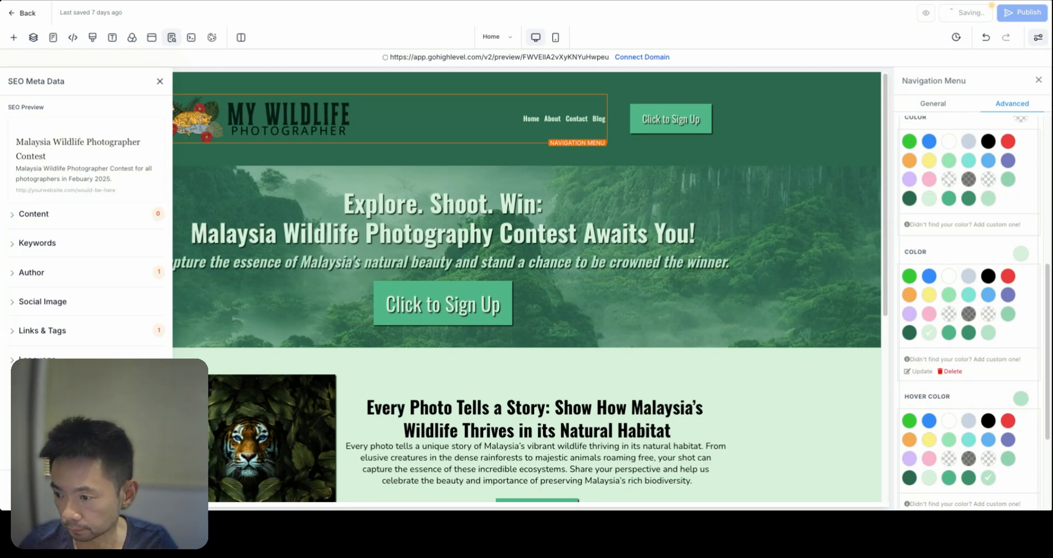
pyautogui.click(1038, 83)
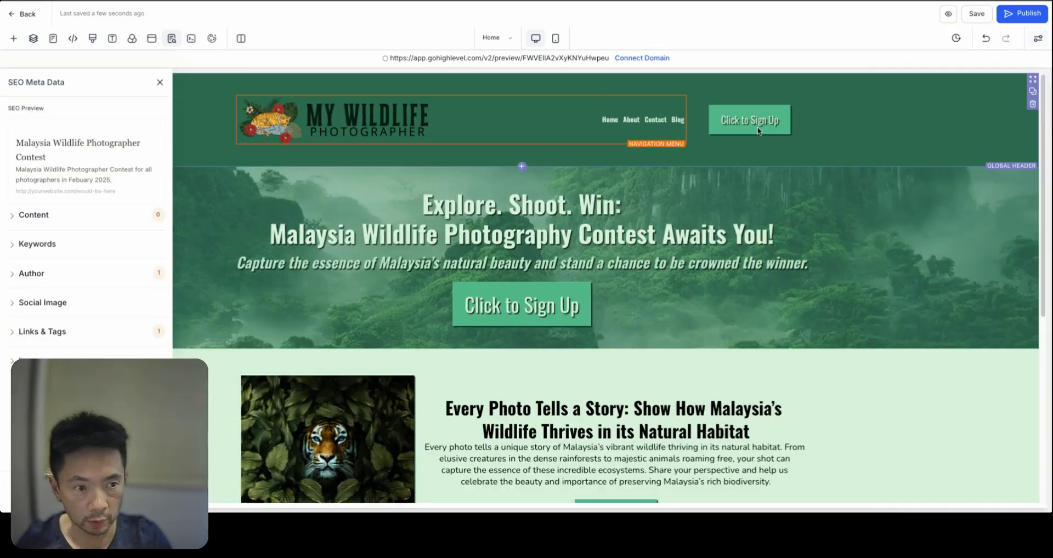
pyautogui.click(159, 82)
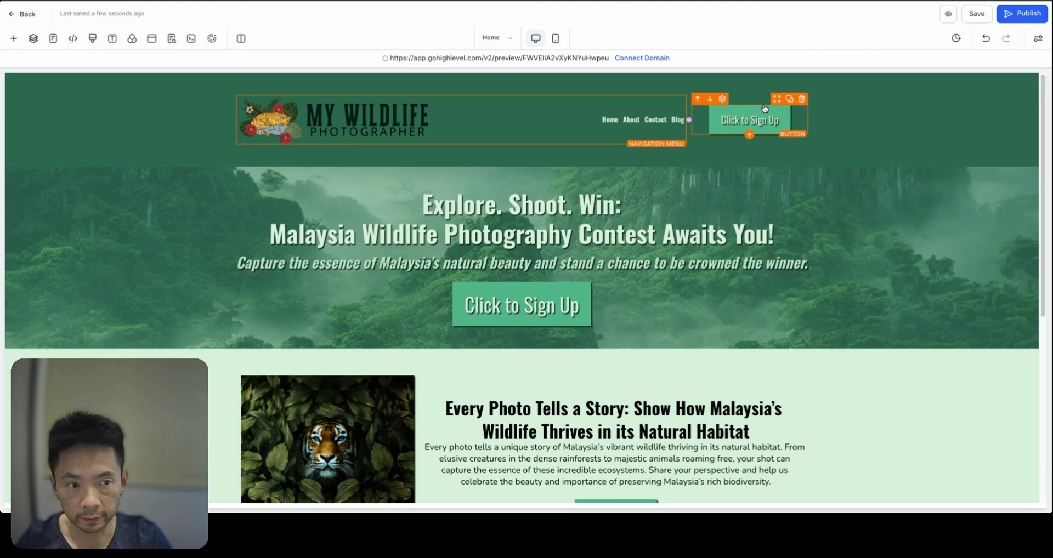
# Preview the Home page from header to footer and return to the page editor
pyautogui.click(947, 16)
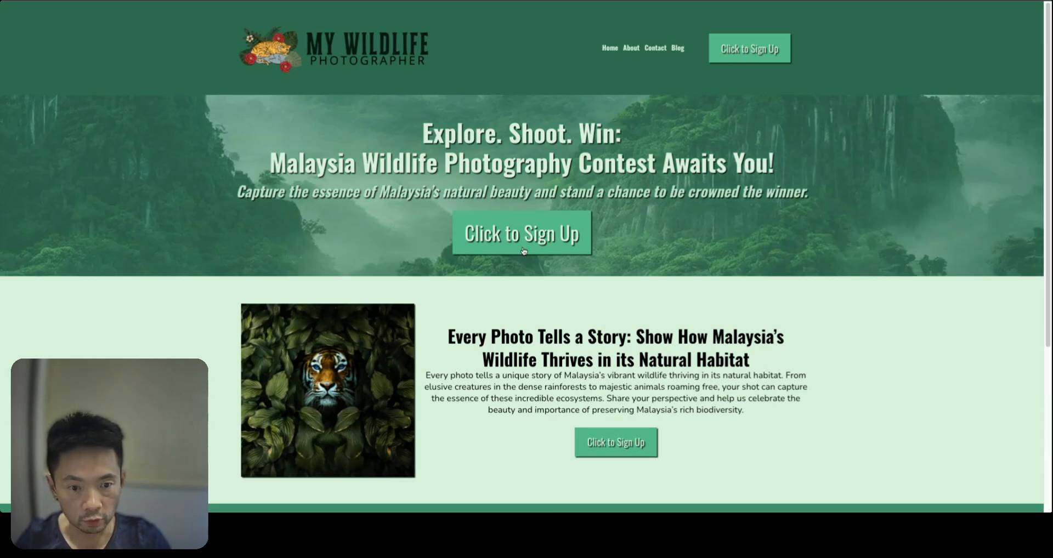
pyautogui.scroll(-4, 603, 384)
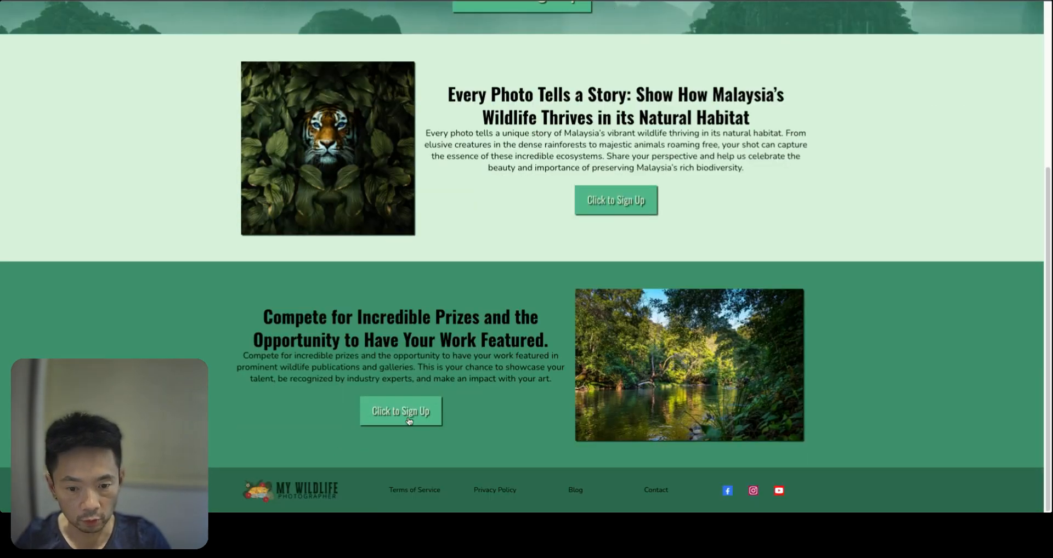
pyautogui.scroll(5, 494, 351)
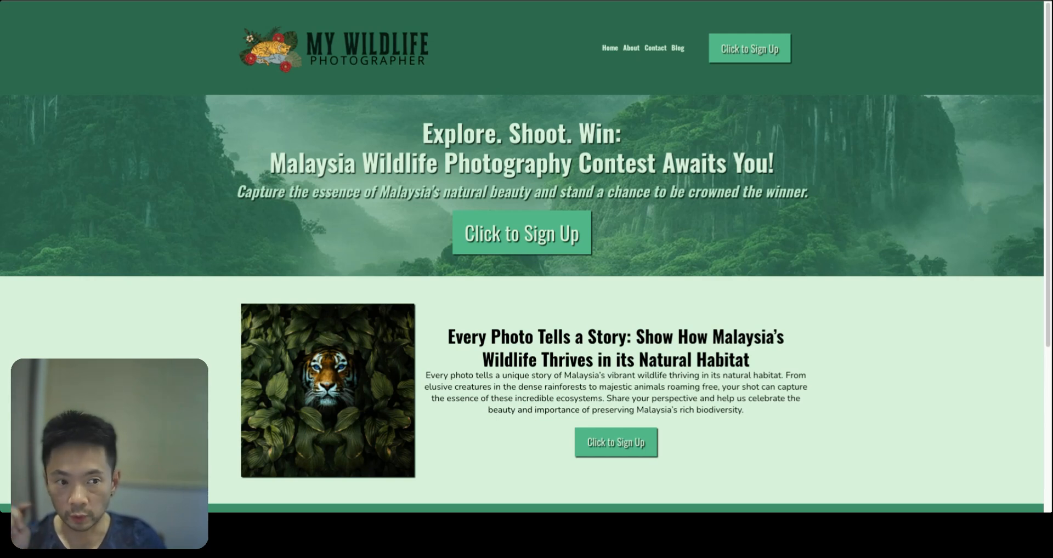
pyautogui.hotkey('ctrl', 'shift', 'Tab')
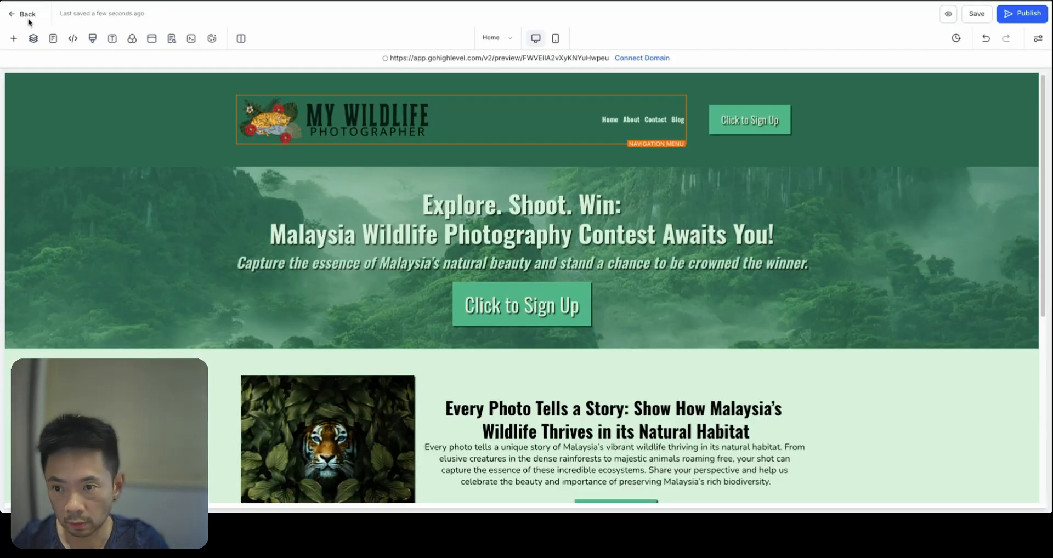
# Leave the page editor, ignore the tax ID notice, and go to the form builder's list of forms
pyautogui.click(26, 18)
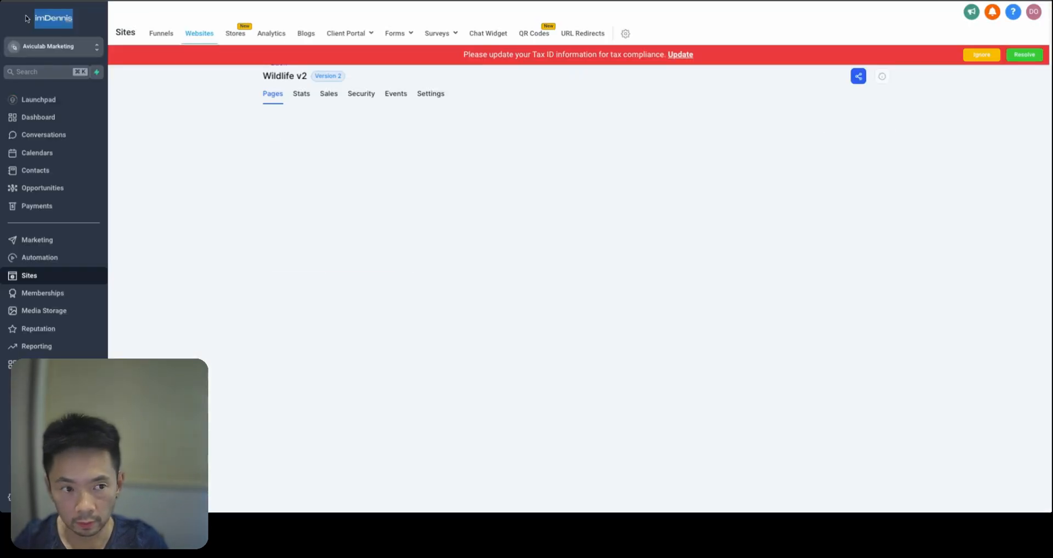
pyautogui.click(981, 73)
pyautogui.click(984, 55)
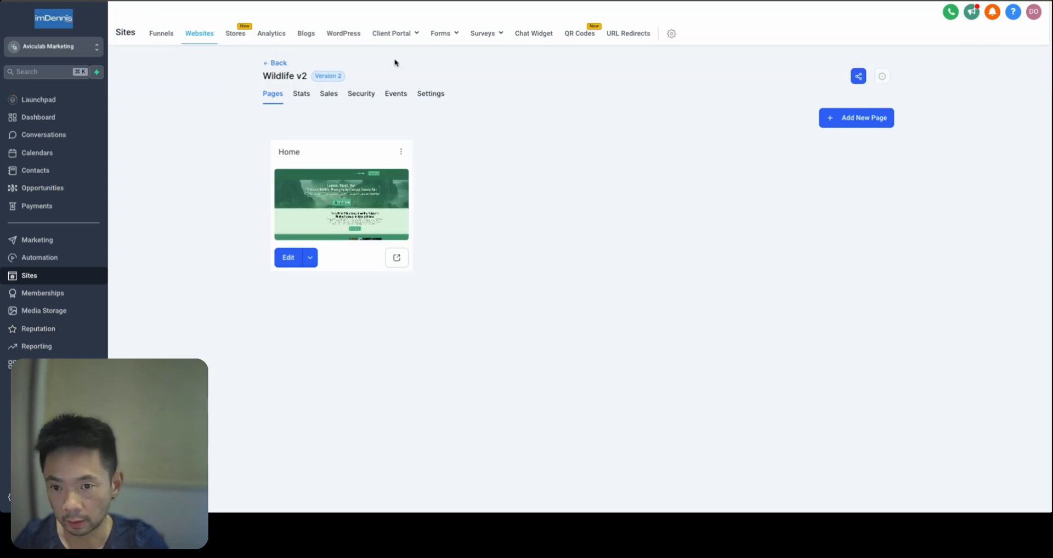
pyautogui.moveTo(456, 35)
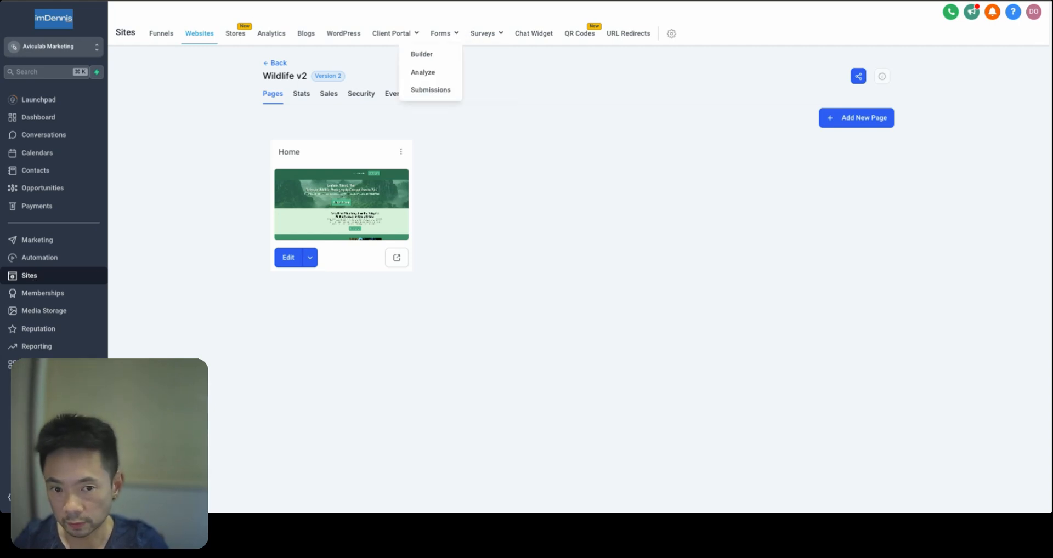
pyautogui.click(428, 55)
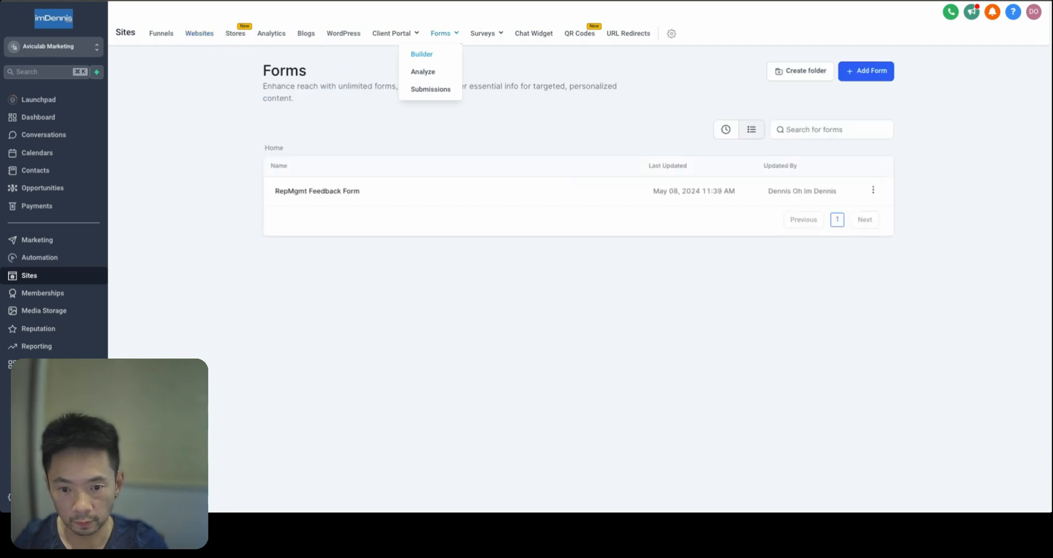
# Create a forms folder named Wildlife v2
pyautogui.click(806, 73)
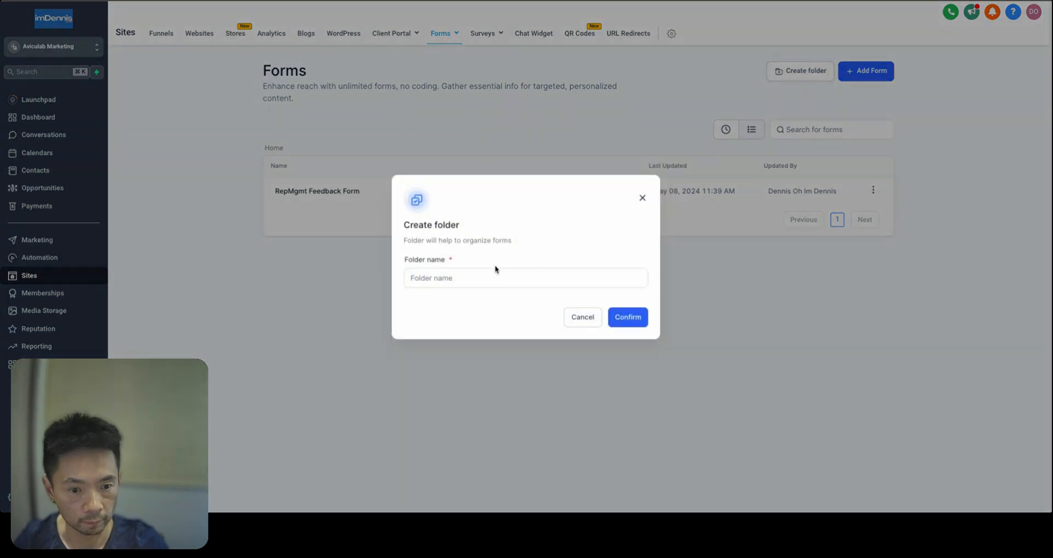
pyautogui.click(474, 278)
pyautogui.write('Wil')
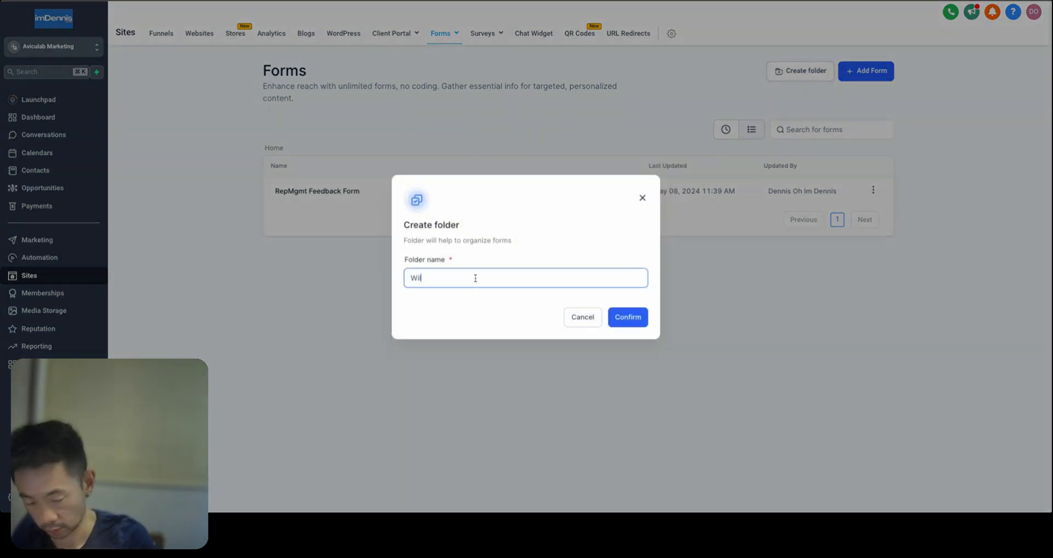
pyautogui.write('dlife v2')
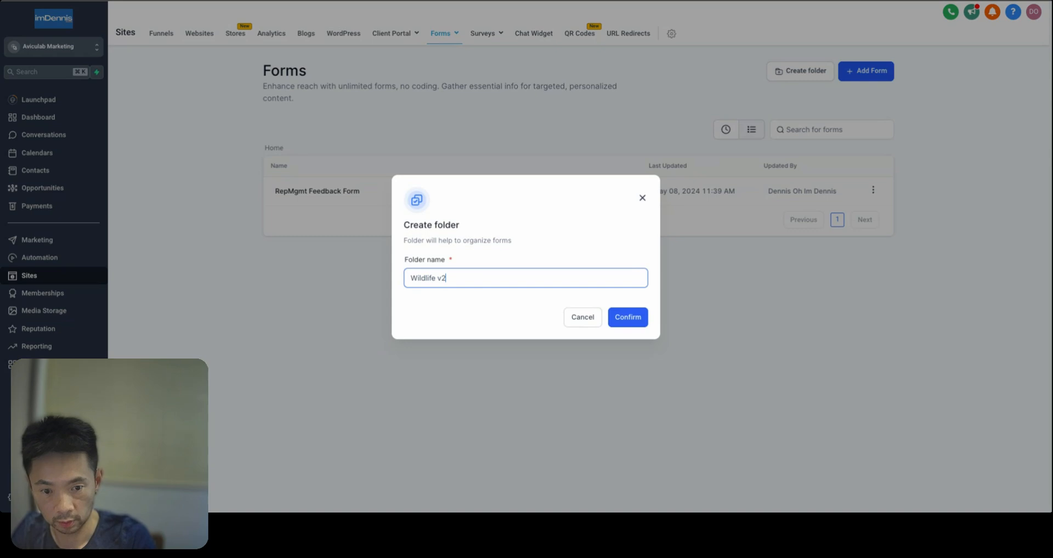
pyautogui.click(639, 321)
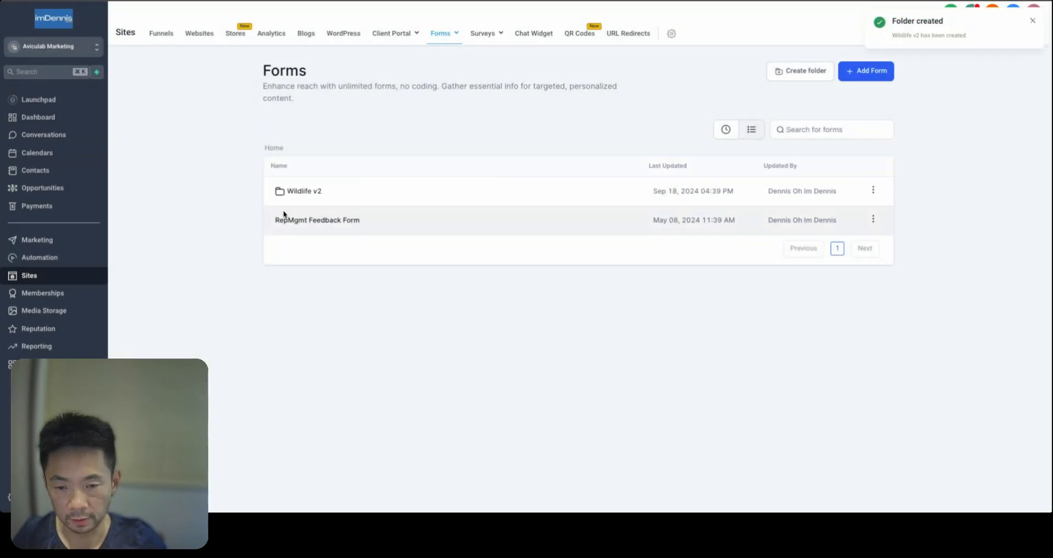
# Add a new form inside the Wildlife v2 folder and name it Wildlife v2 Form
pyautogui.click(307, 192)
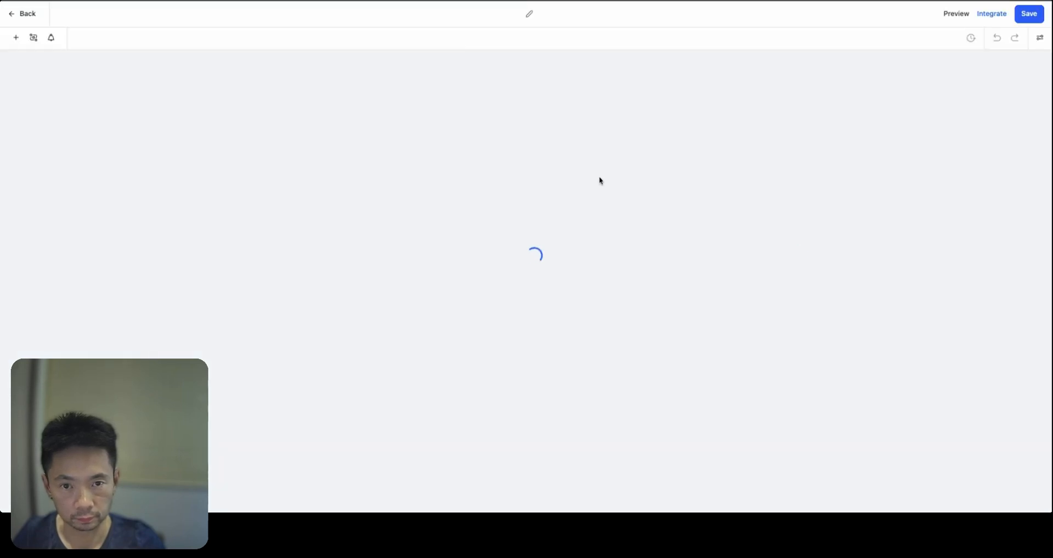
pyautogui.doubleClick(520, 15)
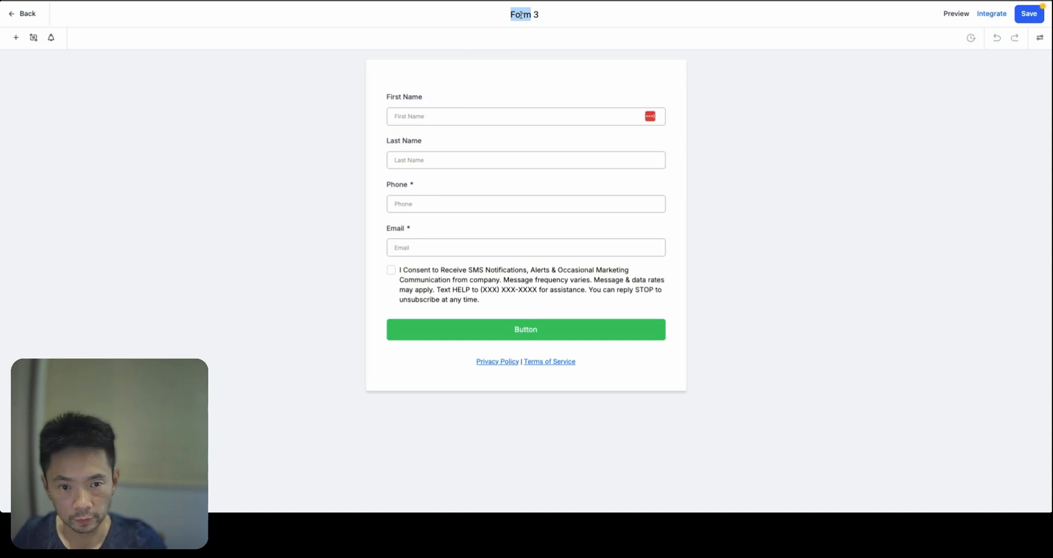
pyautogui.hotkey('ctrl', 'a')
pyautogui.write('W')
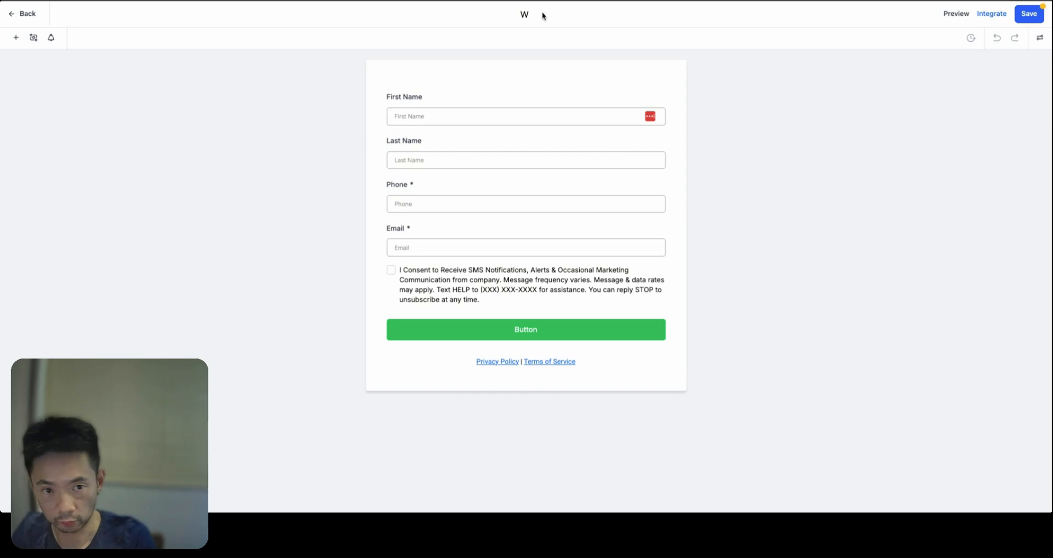
pyautogui.write('ildlif')
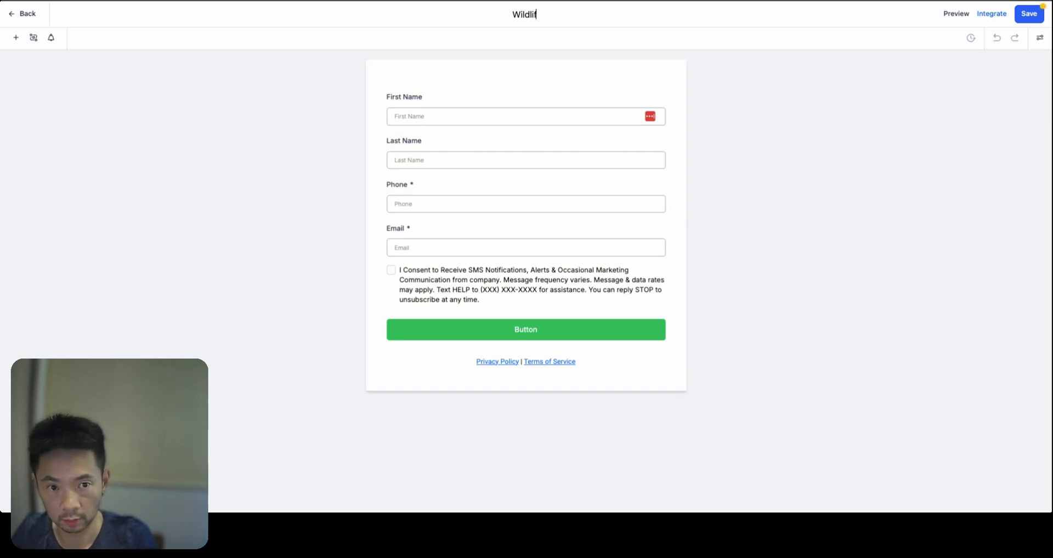
pyautogui.write('e v2')
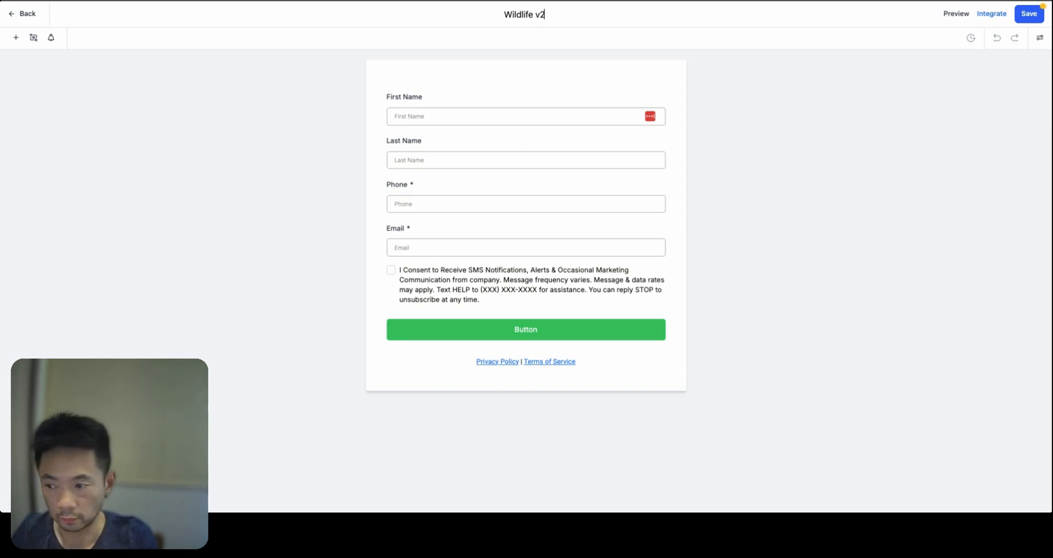
pyautogui.write(' Form')
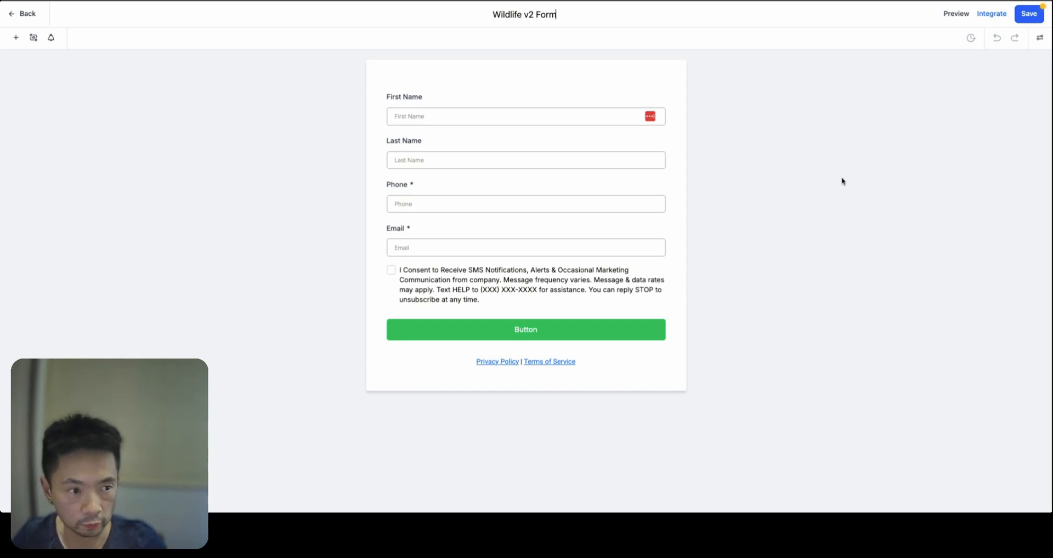
pyautogui.press('Return')
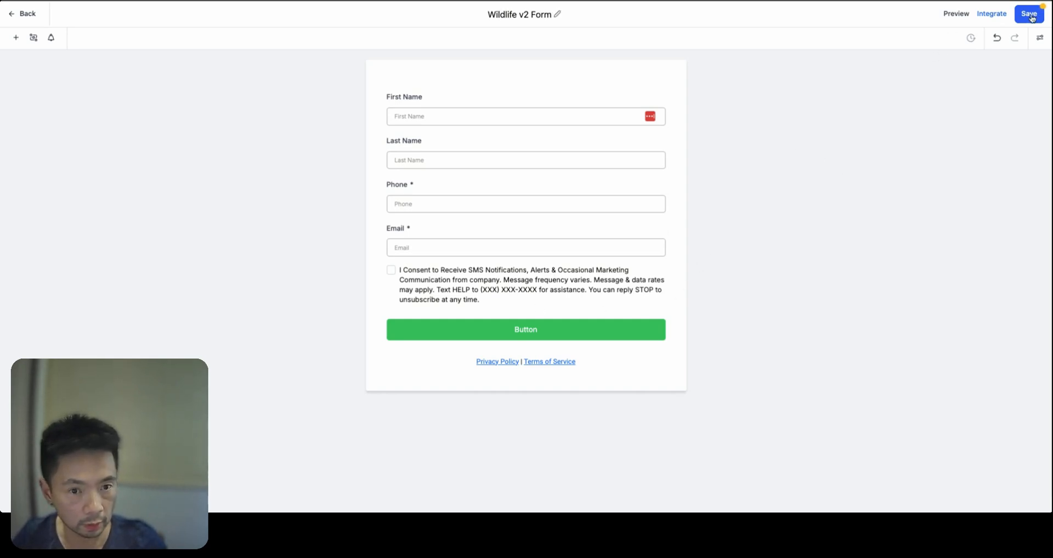
# Try the two-column and single-line form layouts, and switch back to the single-column layout
pyautogui.click(426, 96)
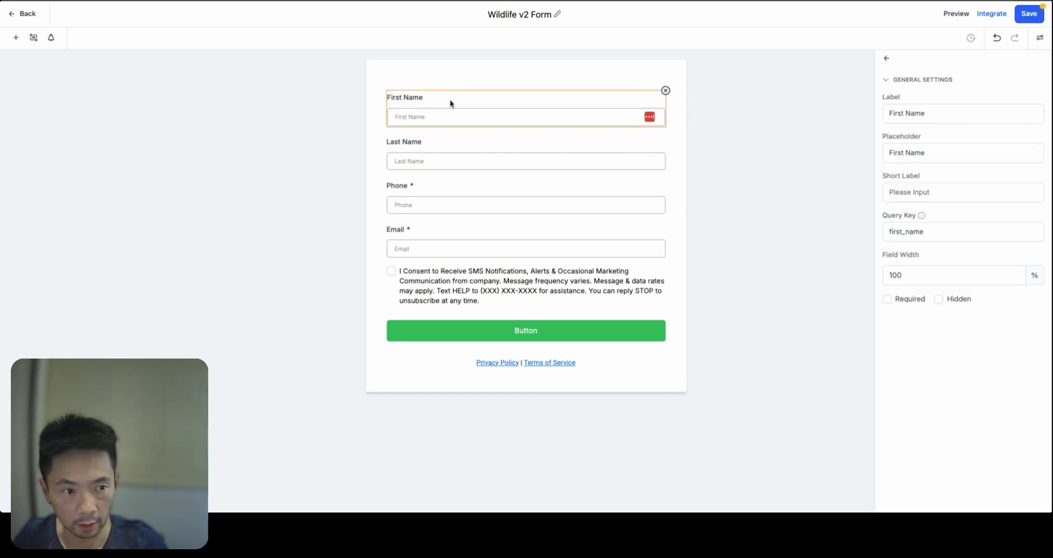
pyautogui.click(752, 227)
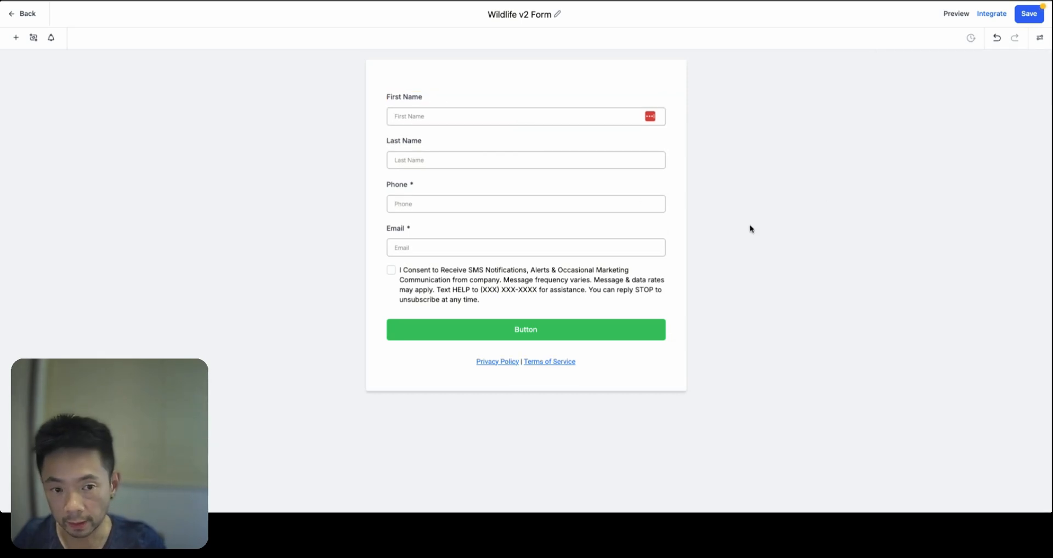
pyautogui.click(1041, 43)
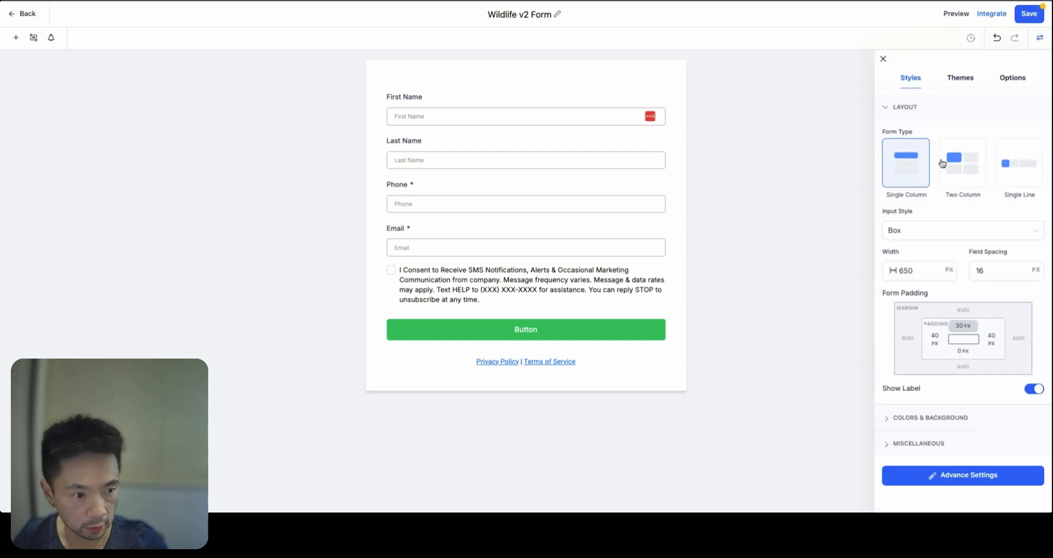
pyautogui.click(952, 171)
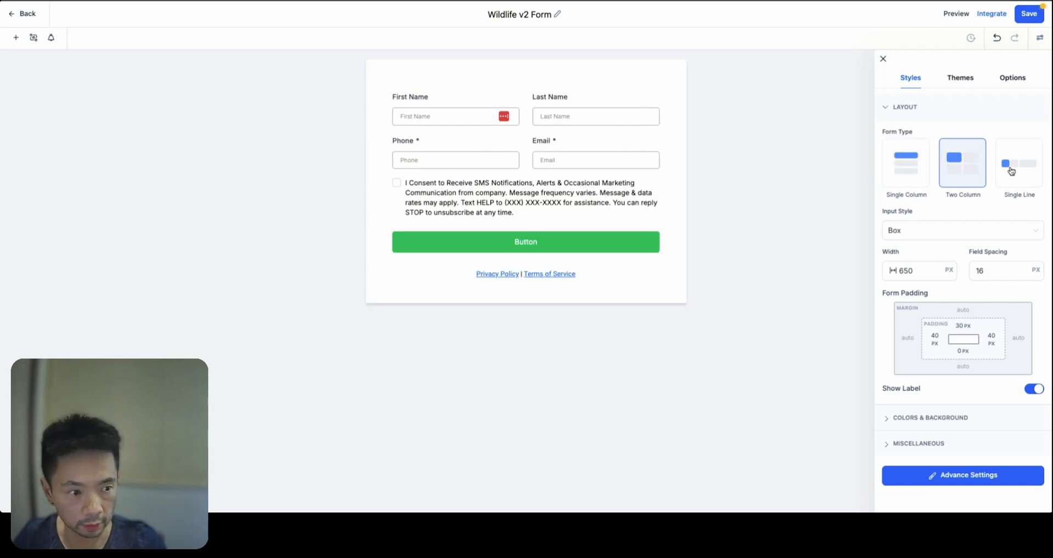
pyautogui.click(1008, 170)
pyautogui.click(957, 169)
pyautogui.click(925, 172)
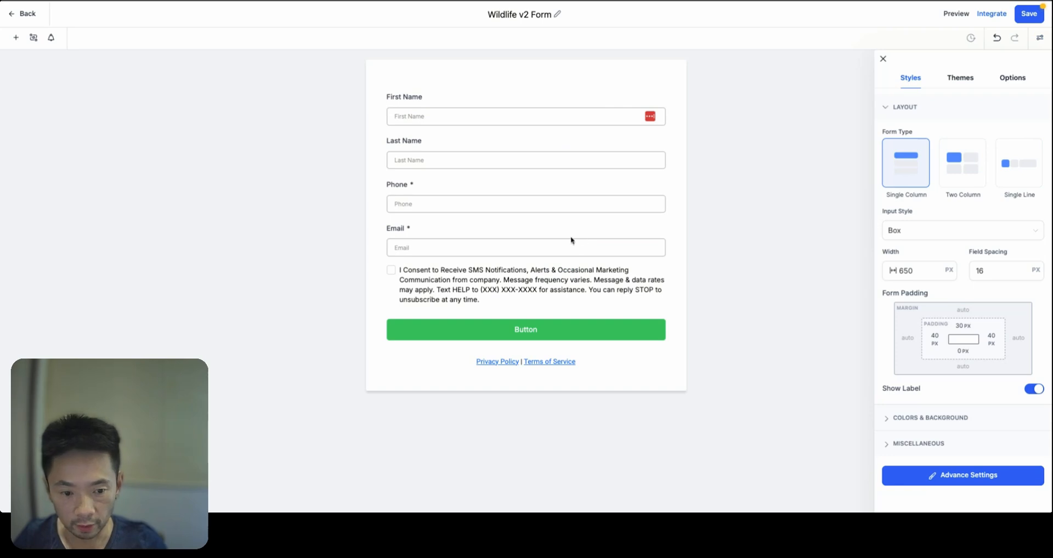
pyautogui.click(883, 59)
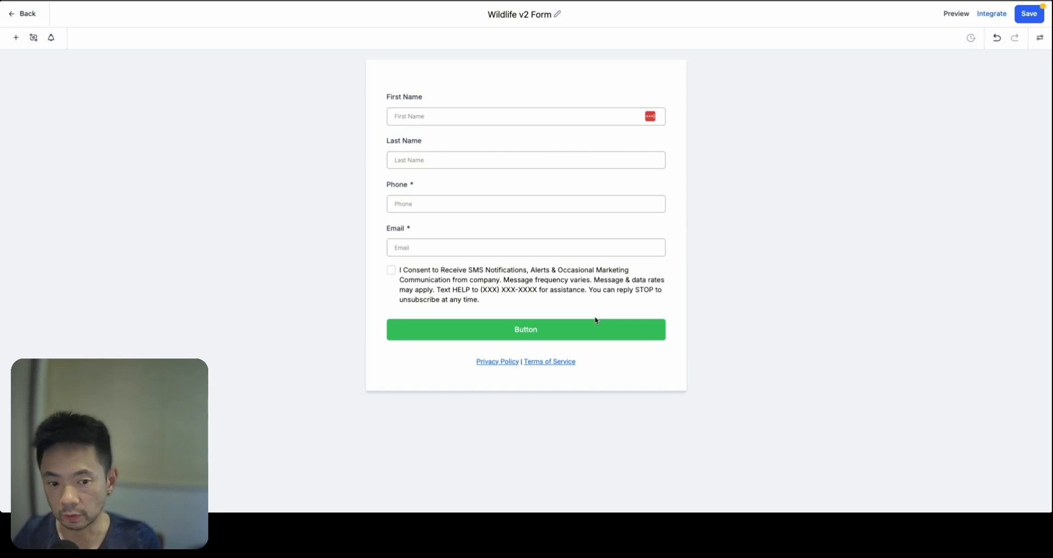
# Delete the Privacy Policy and Terms of Service text from the form and set the button's text to Submit
pyautogui.click(583, 362)
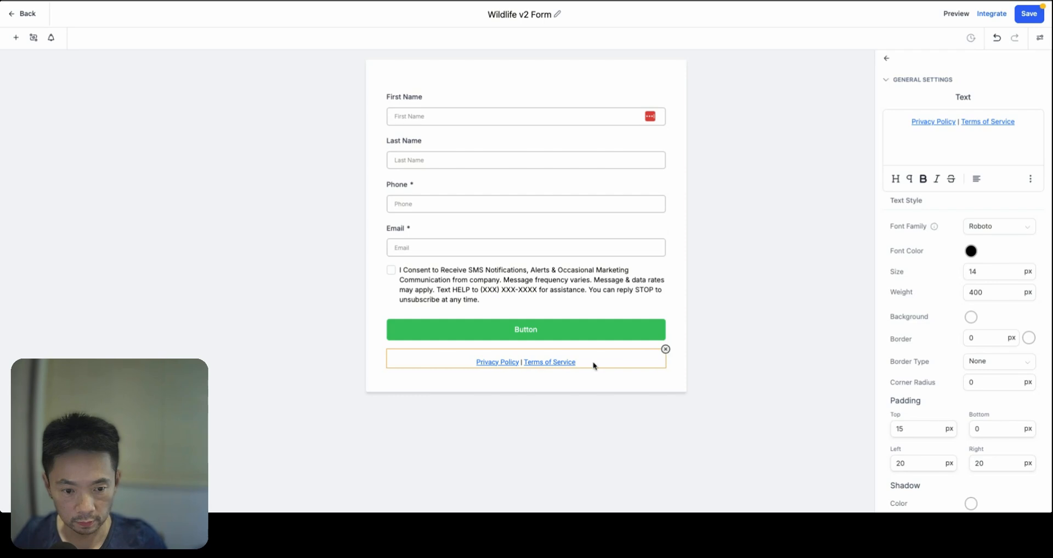
pyautogui.click(665, 349)
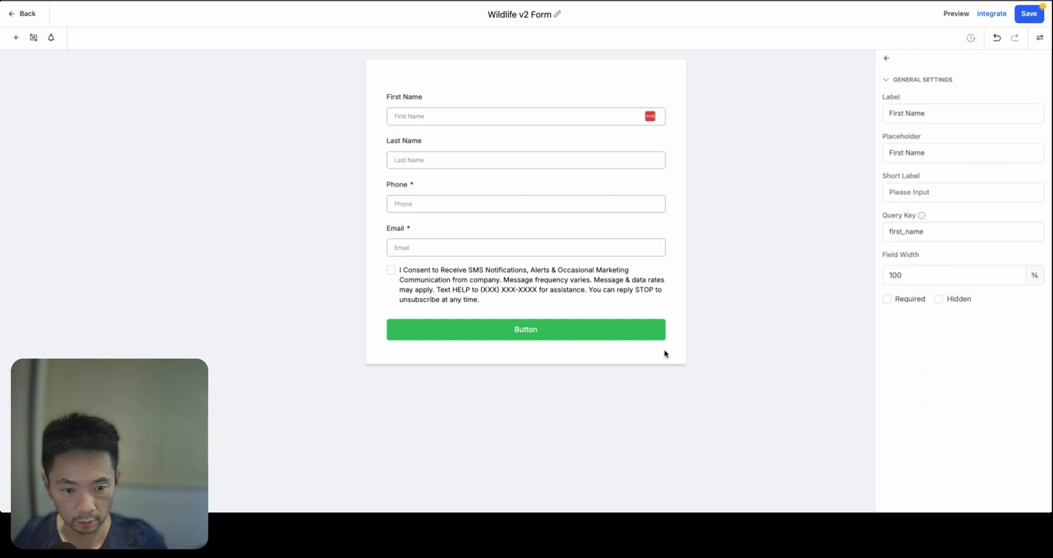
pyautogui.click(534, 335)
pyautogui.doubleClick(901, 148)
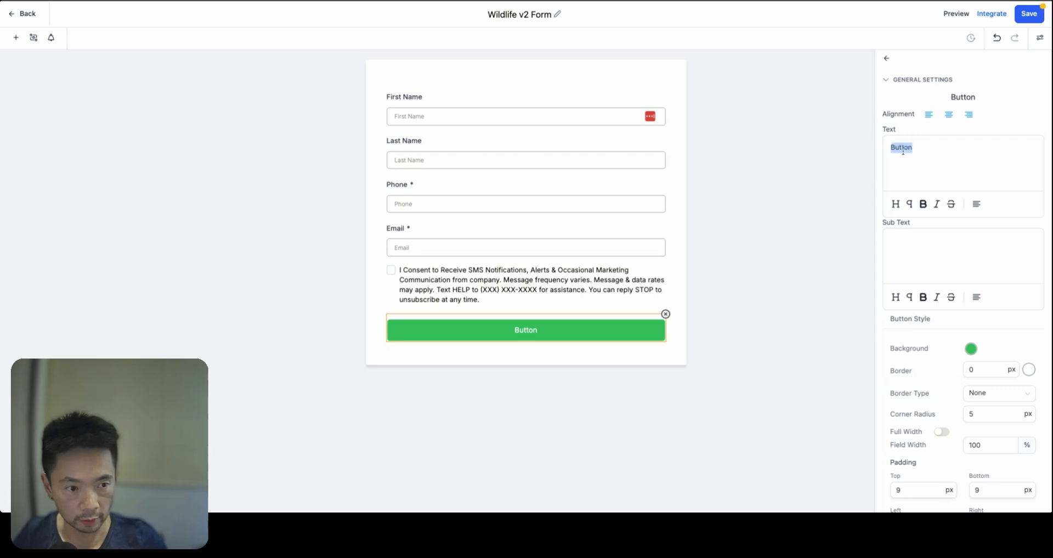
pyautogui.write('Submit')
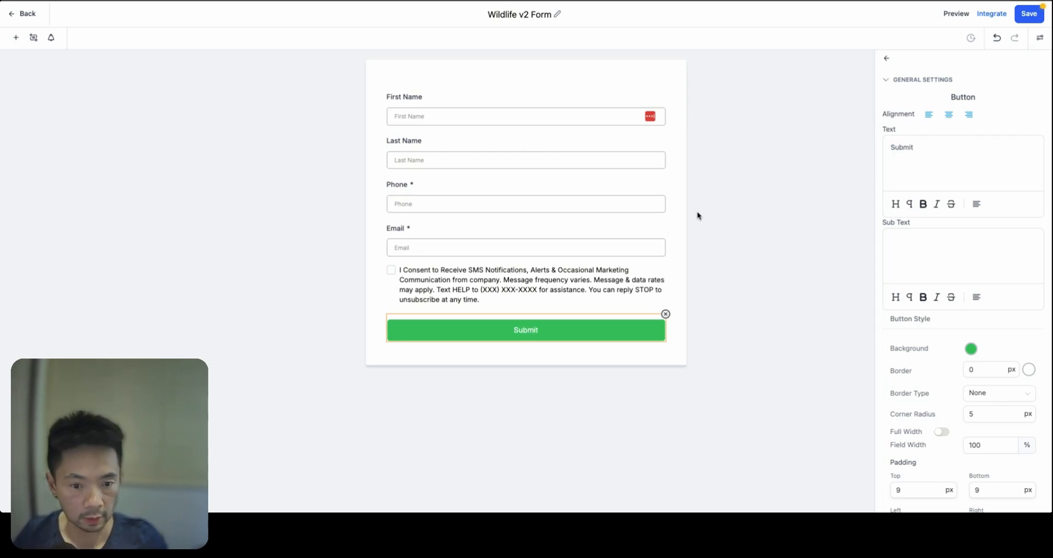
# Delete the SMS consent checkbox and its text from the form
pyautogui.click(521, 280)
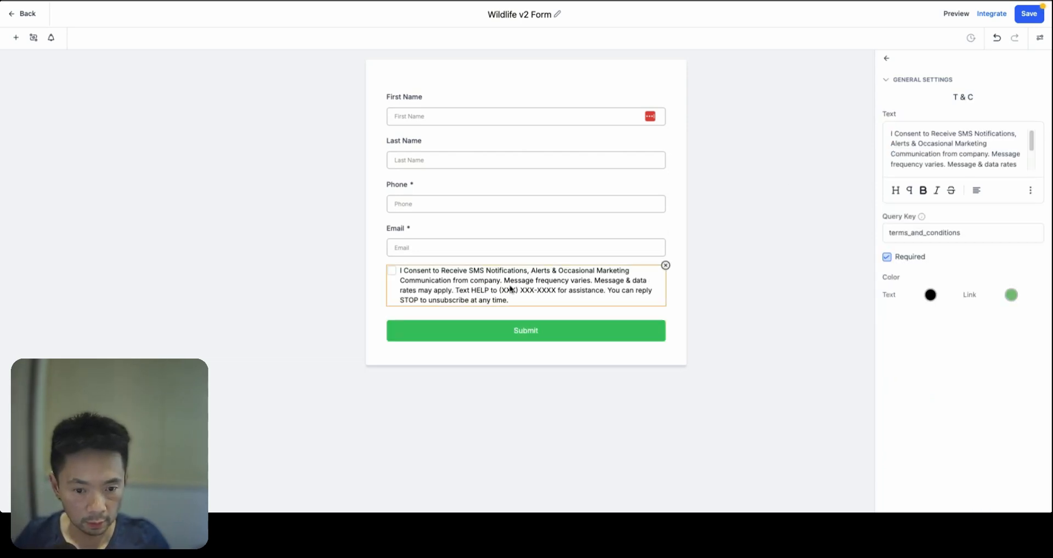
pyautogui.click(665, 265)
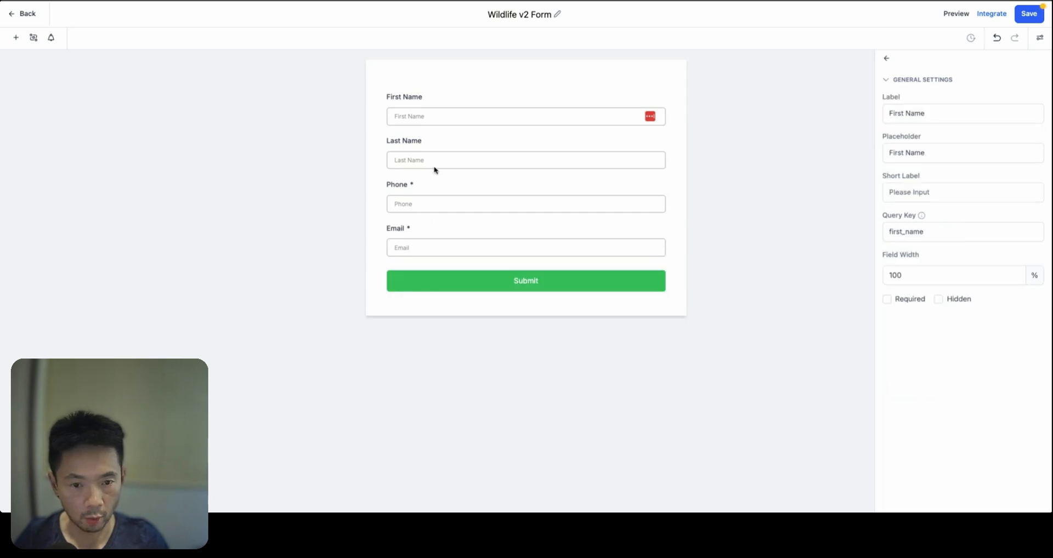
# Examine the settings of the First Name, Last Name and Phone fields
pyautogui.click(414, 103)
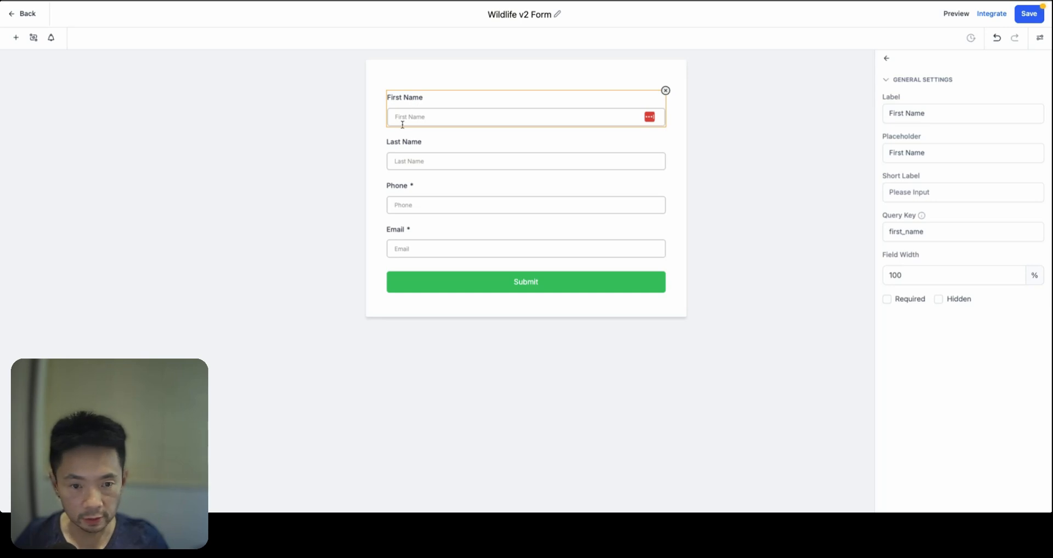
pyautogui.click(476, 166)
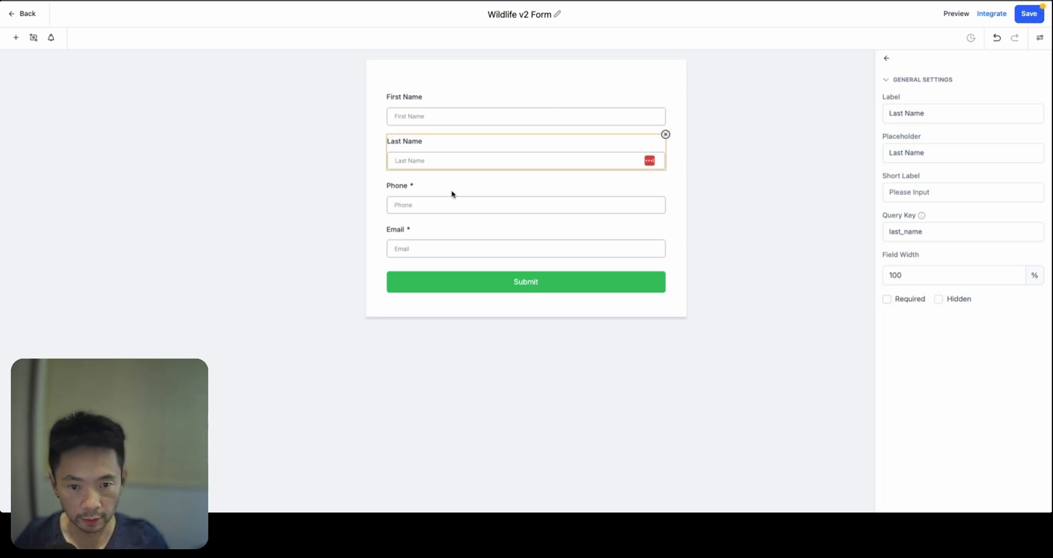
pyautogui.click(427, 196)
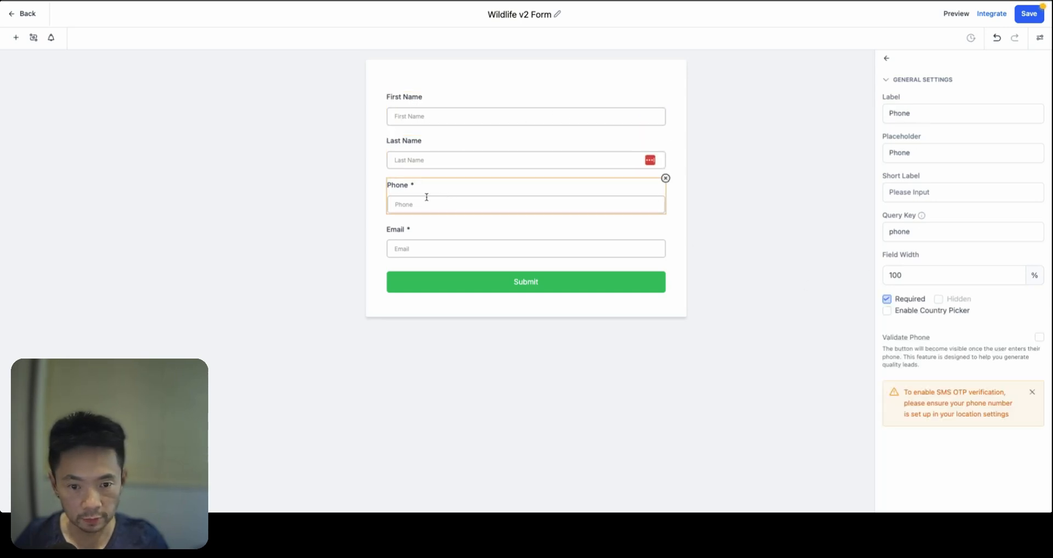
# Try making the Email field optional, and set it back to required
pyautogui.click(433, 230)
pyautogui.click(886, 299)
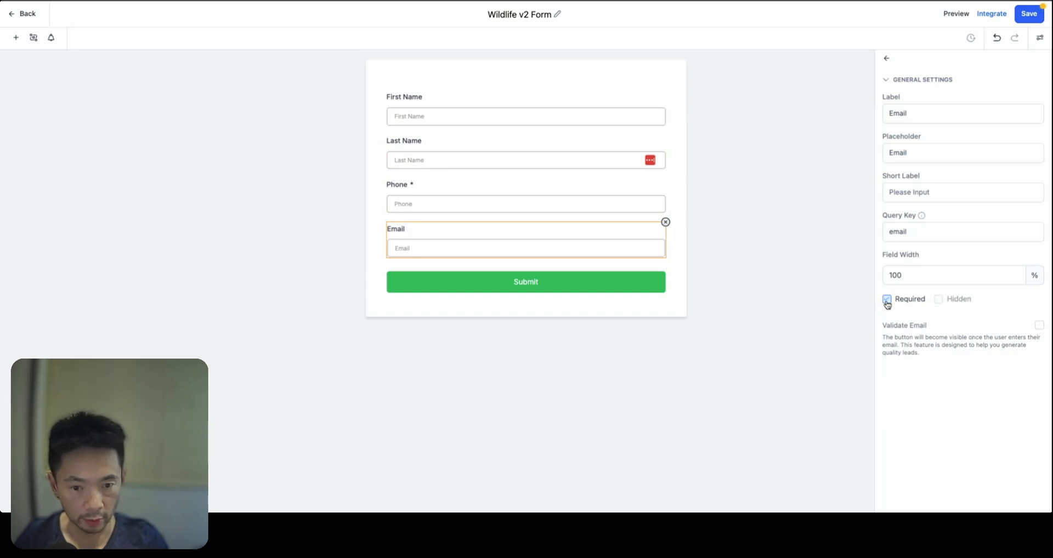
pyautogui.click(887, 299)
pyautogui.click(886, 300)
pyautogui.click(886, 299)
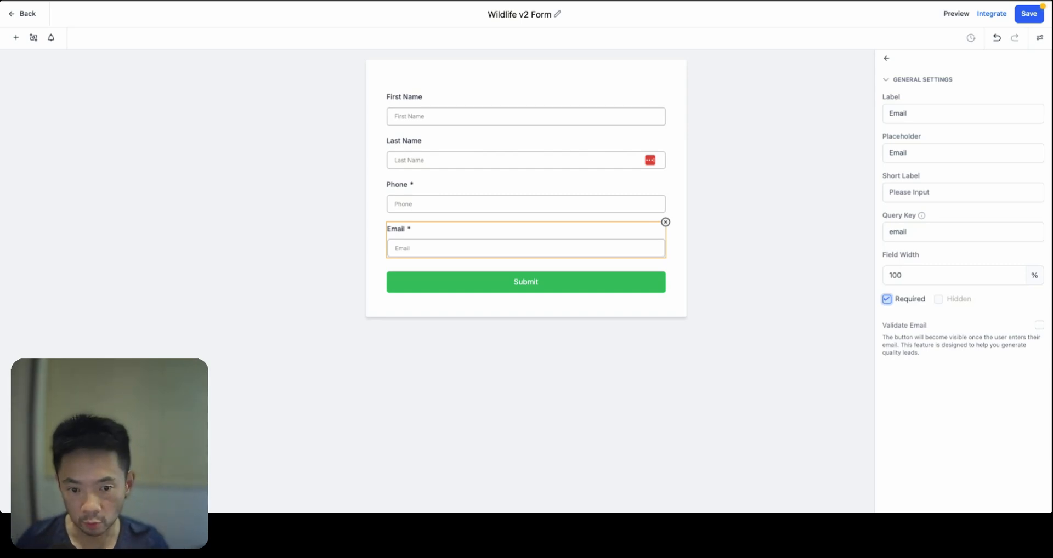
pyautogui.click(887, 299)
pyautogui.click(886, 300)
# Check the Phone and Email field settings and save the form
pyautogui.click(513, 196)
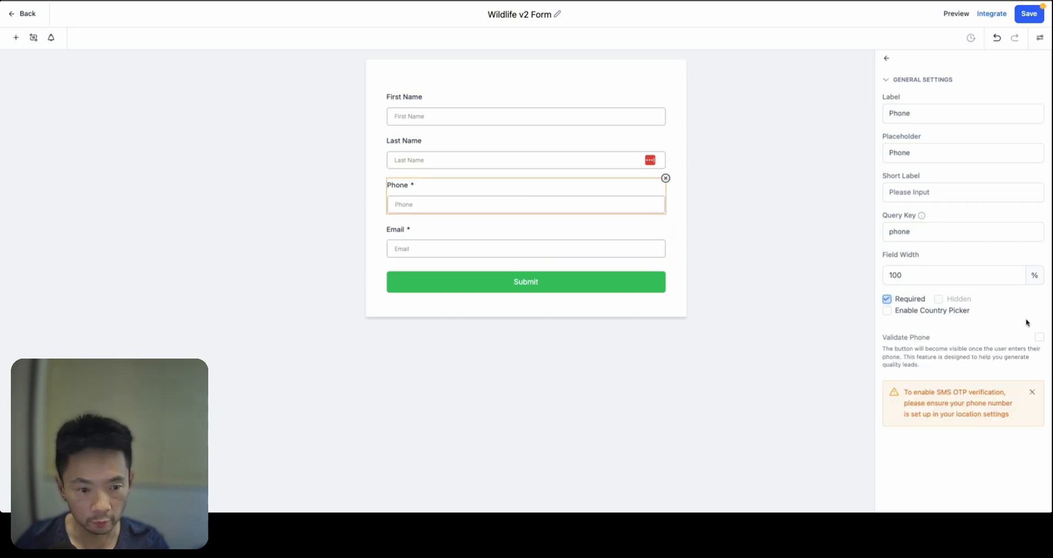
pyautogui.click(464, 218)
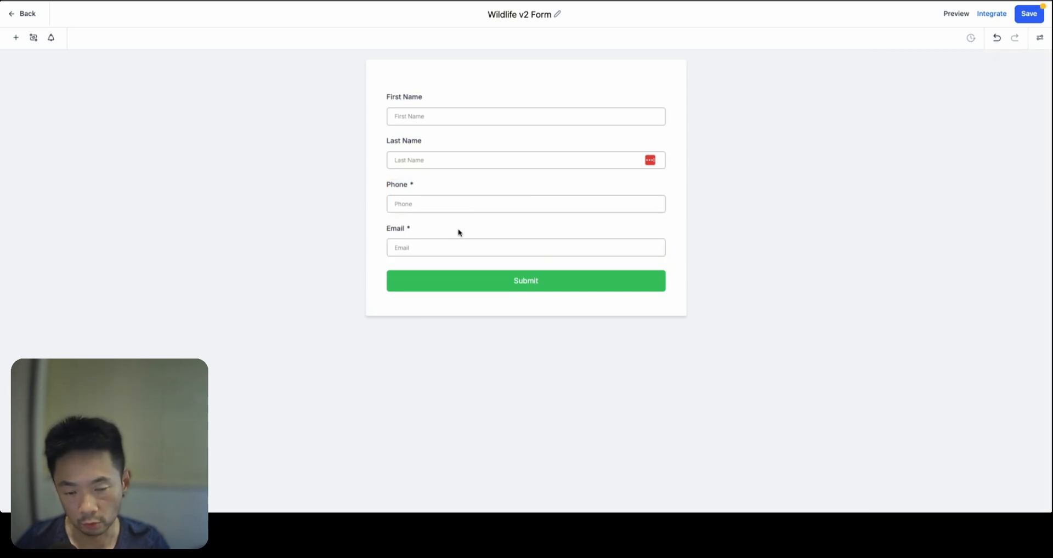
pyautogui.click(459, 233)
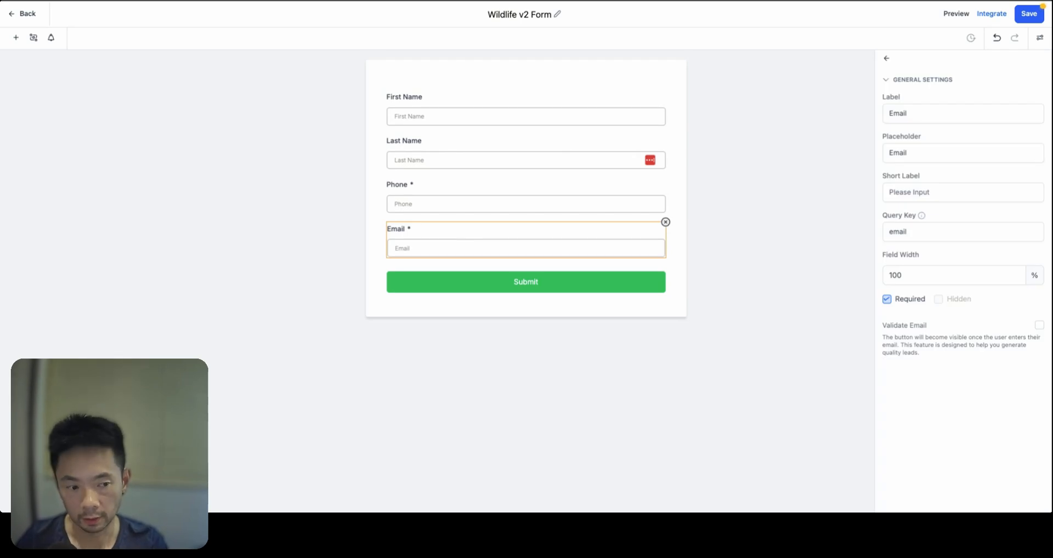
pyautogui.click(451, 195)
pyautogui.click(438, 235)
pyautogui.click(435, 193)
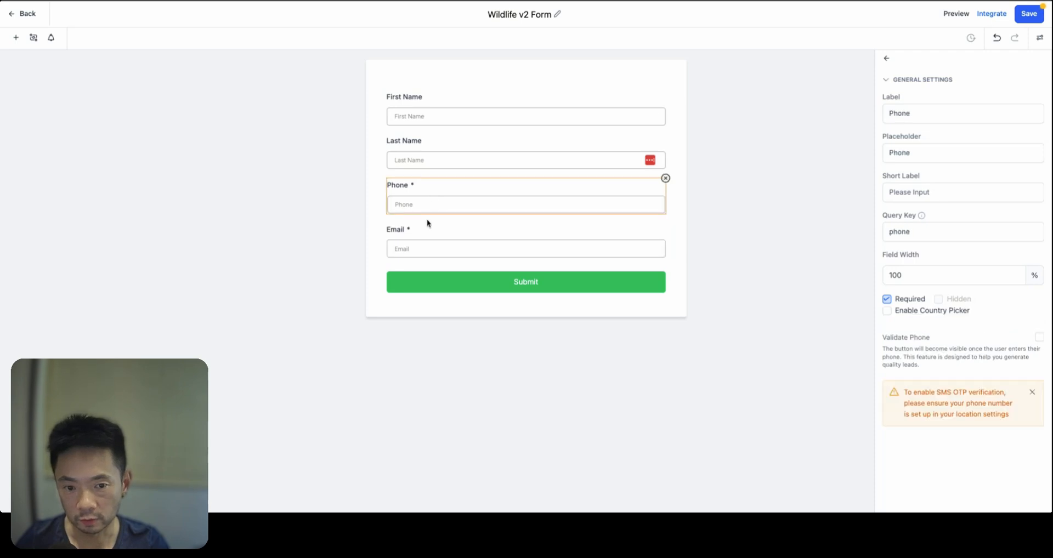
pyautogui.click(422, 233)
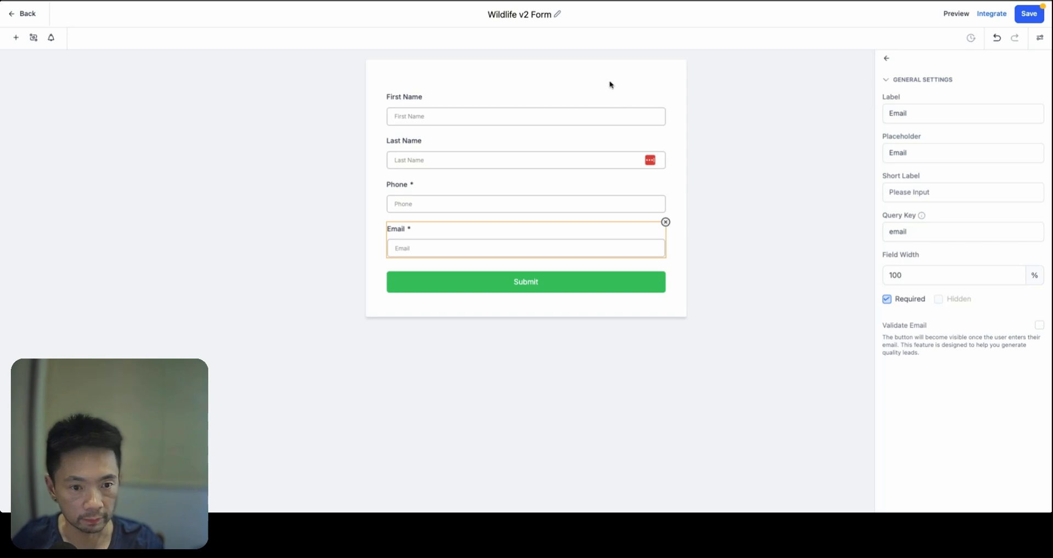
pyautogui.click(1036, 22)
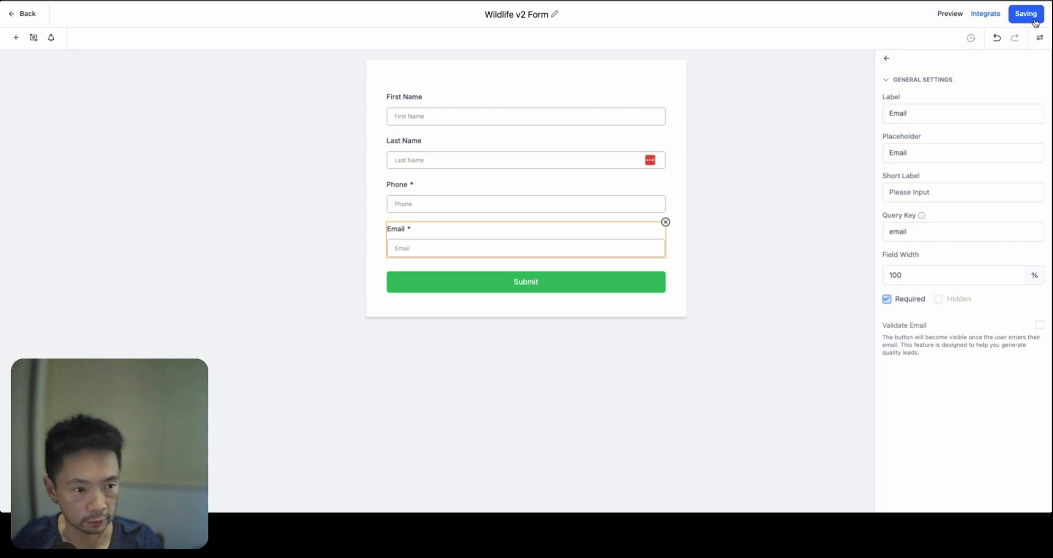
# Copy the color D8F3DC from the Coolors palette and set it as the form's background color
pyautogui.click(396, 117)
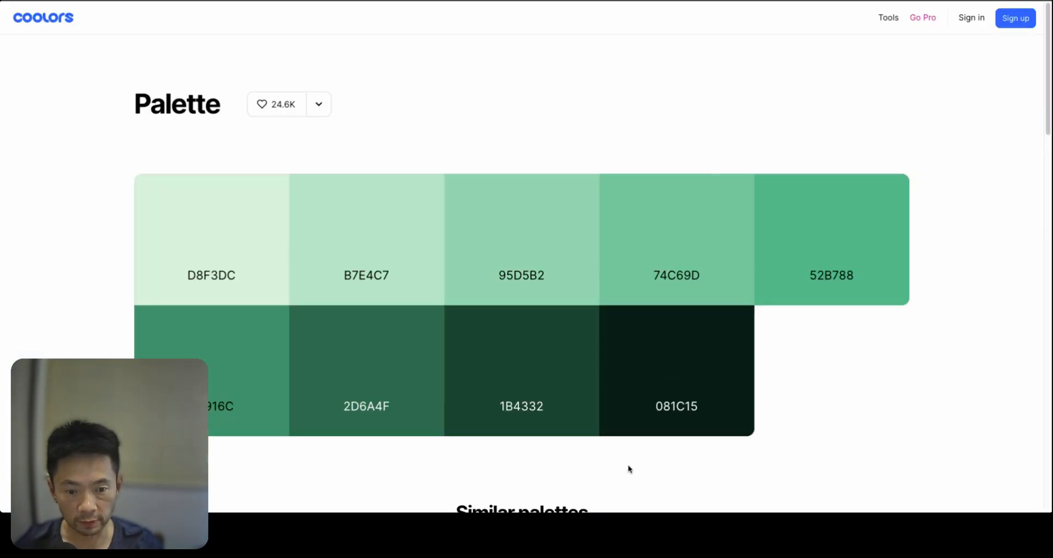
pyautogui.click(212, 274)
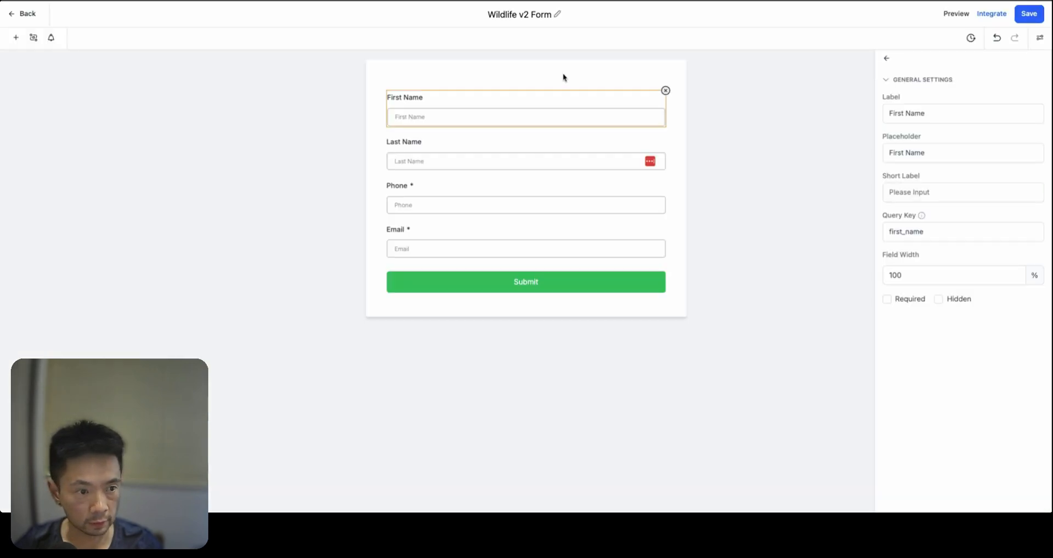
pyautogui.click(563, 74)
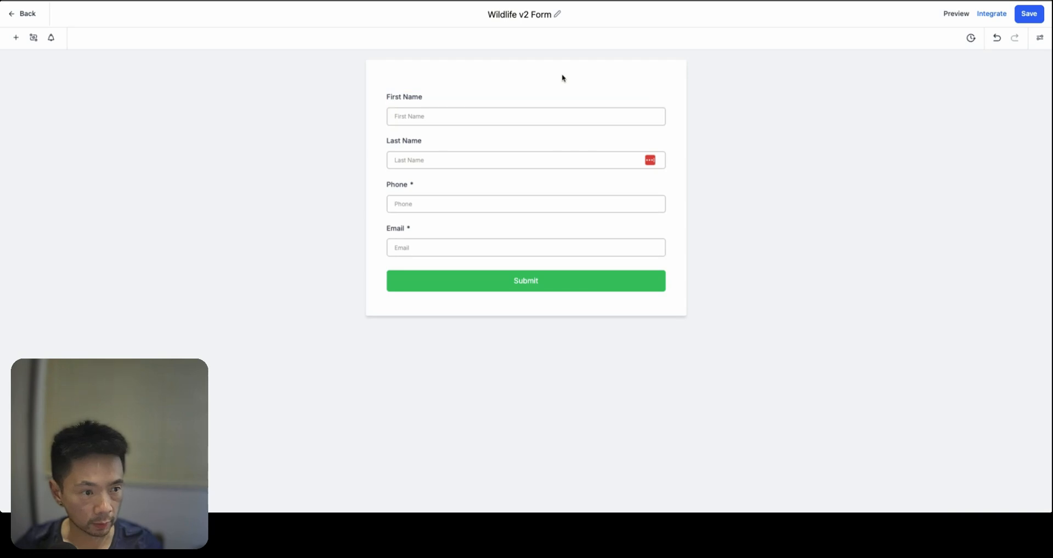
pyautogui.click(1038, 40)
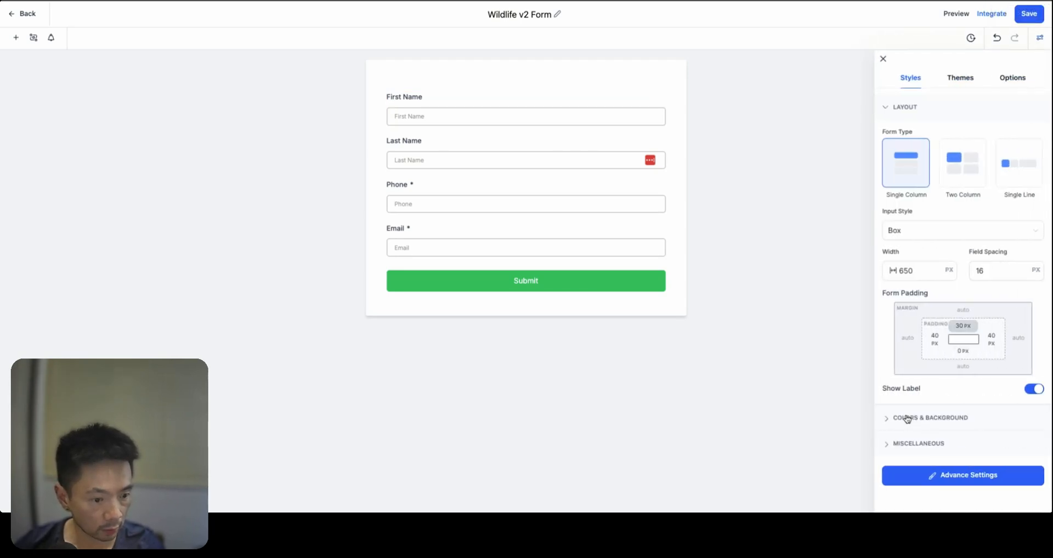
pyautogui.click(906, 419)
pyautogui.doubleClick(932, 170)
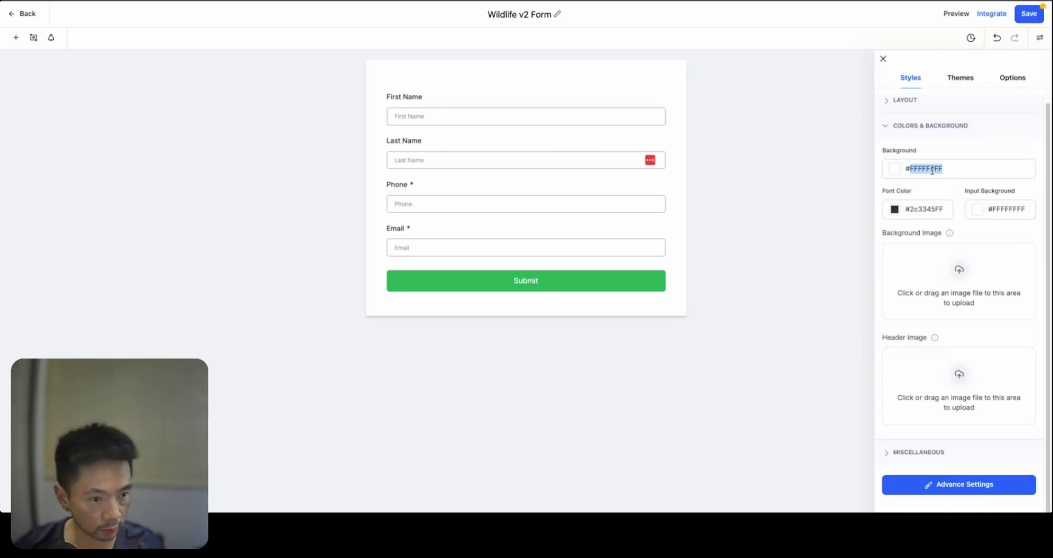
pyautogui.click(932, 169)
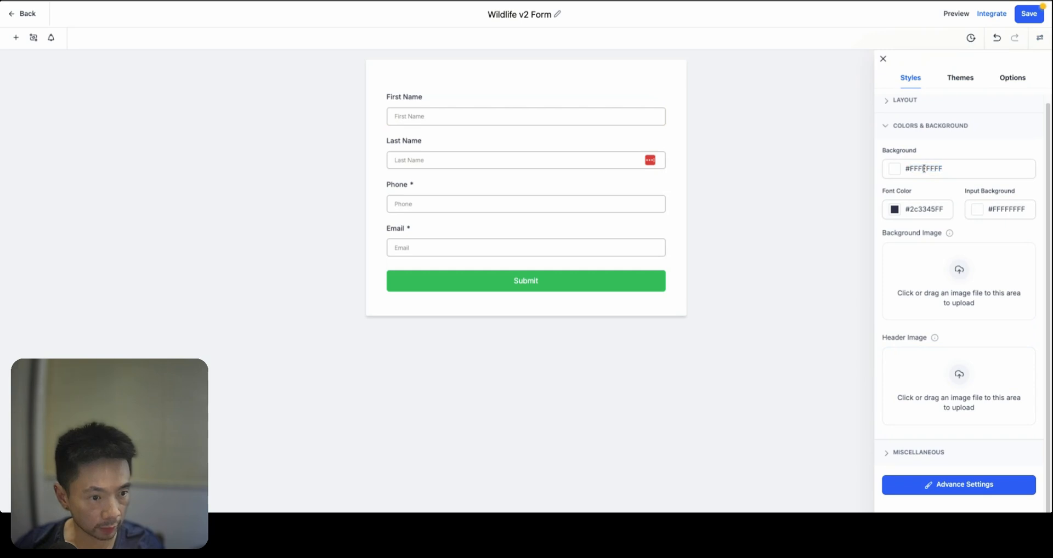
pyautogui.click(894, 168)
pyautogui.click(910, 303)
pyautogui.hotkey('ctrl', 'a')
pyautogui.hotkey('ctrl', 'v')
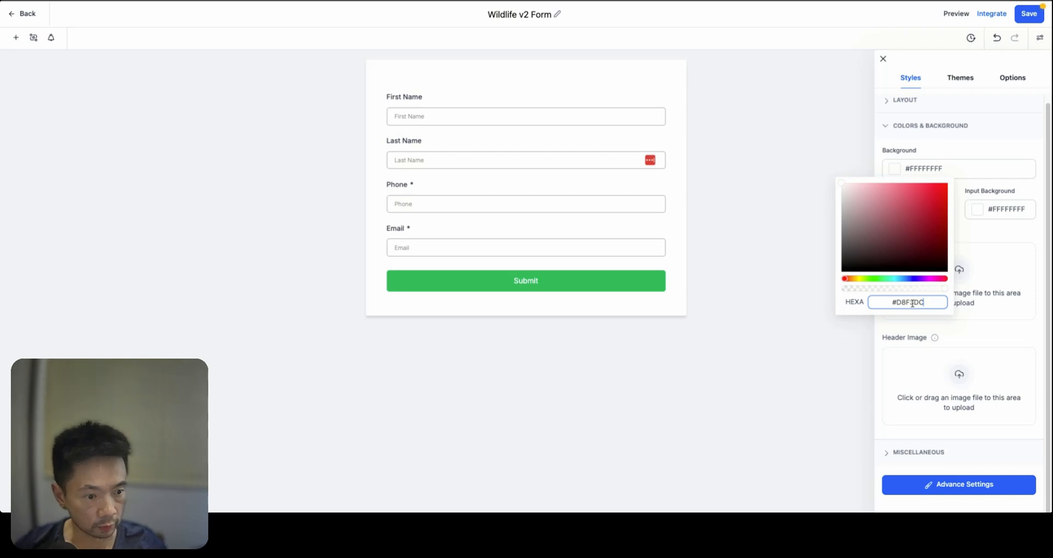
pyautogui.press('Return')
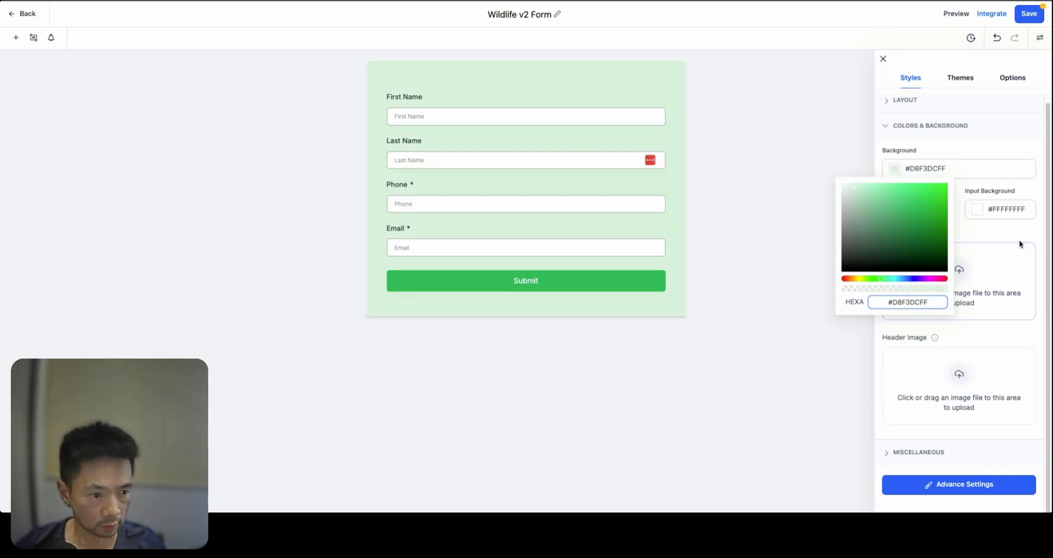
pyautogui.click(1003, 233)
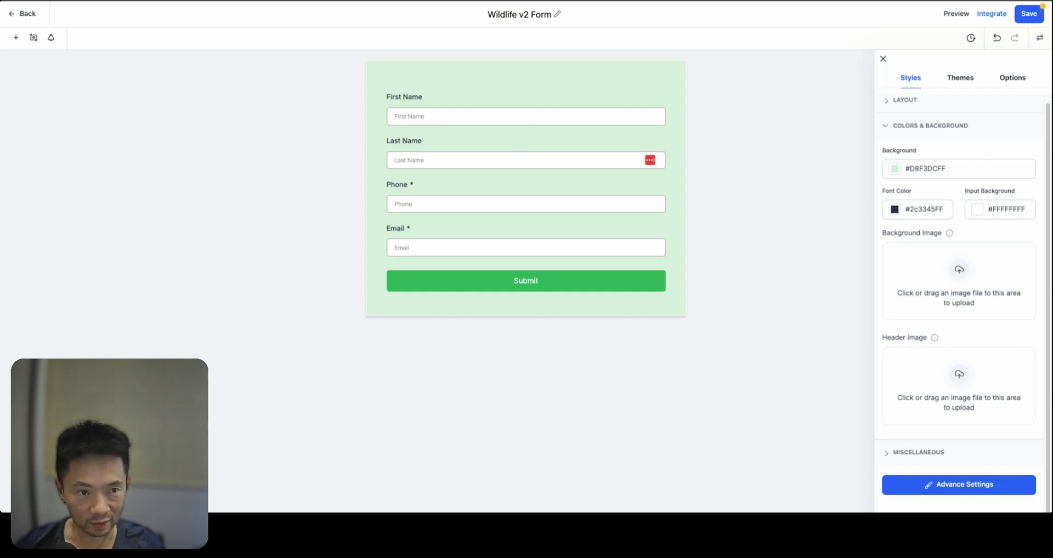
pyautogui.hotkey('alt', 'Tab')
pyautogui.click(368, 277)
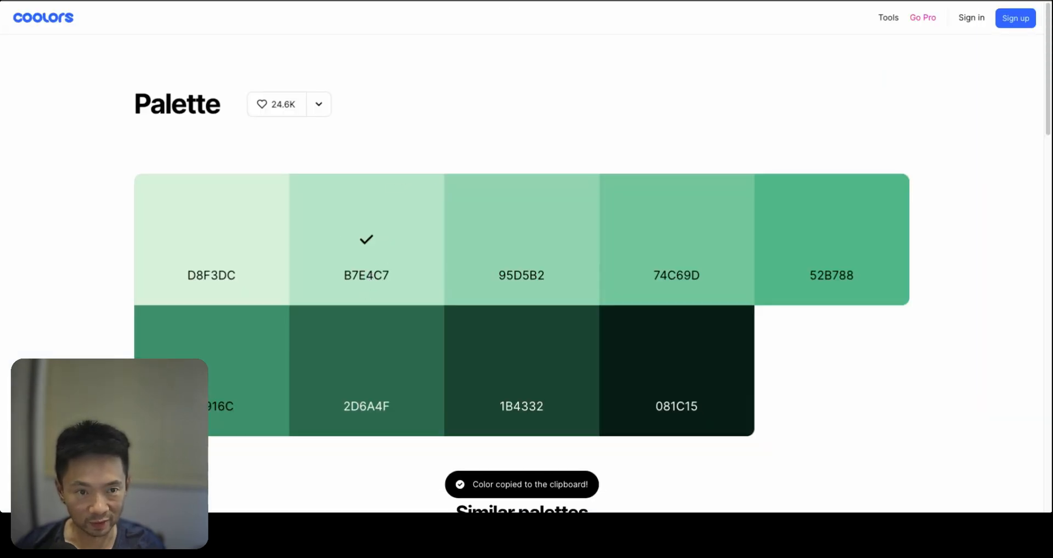
pyautogui.hotkey('alt', 'Tab')
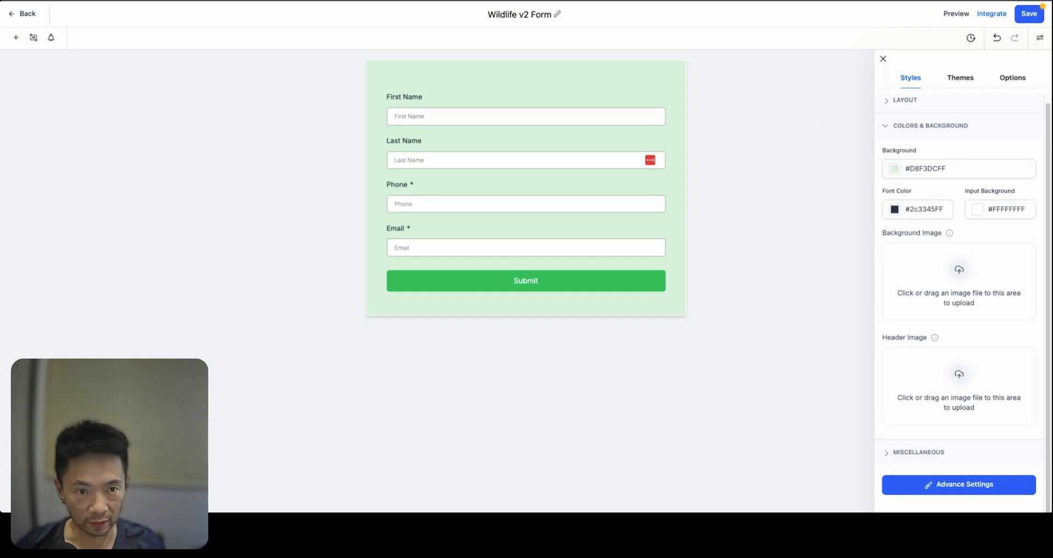
# Copy the color 081C15 from the Coolors palette and set it as the form's font color
pyautogui.hotkey('alt', 'Tab')
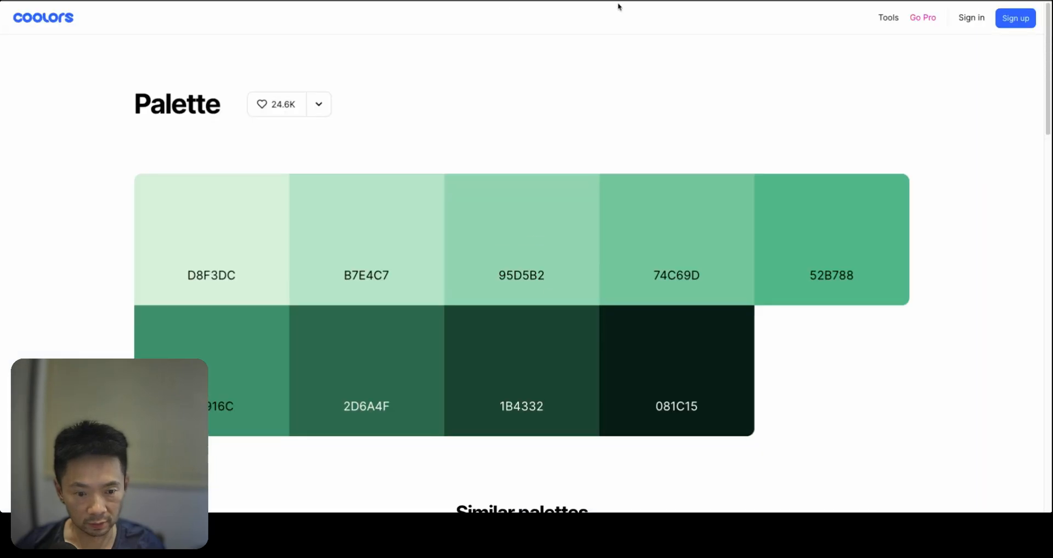
pyautogui.click(688, 387)
pyautogui.hotkey('alt', 'Tab')
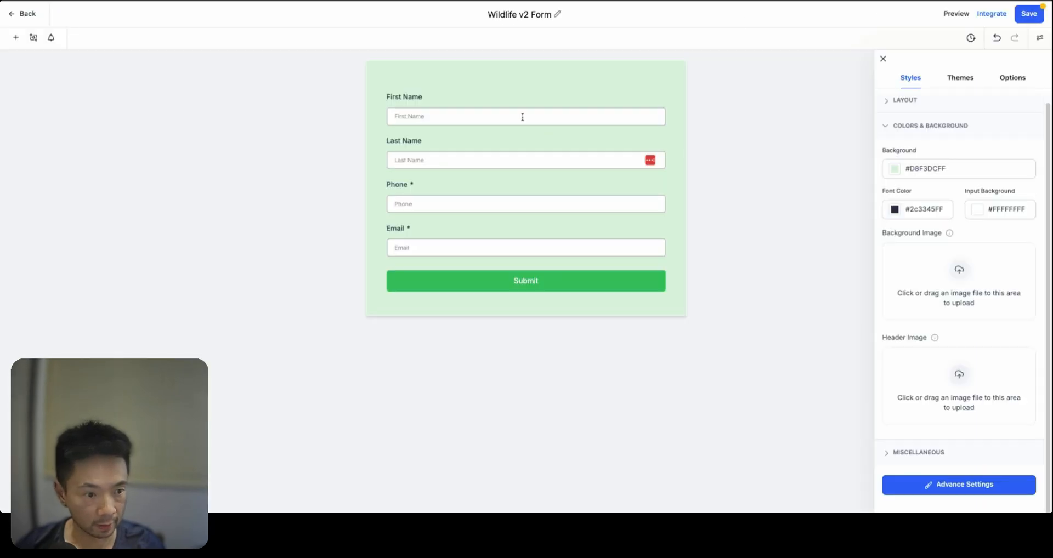
pyautogui.doubleClick(924, 211)
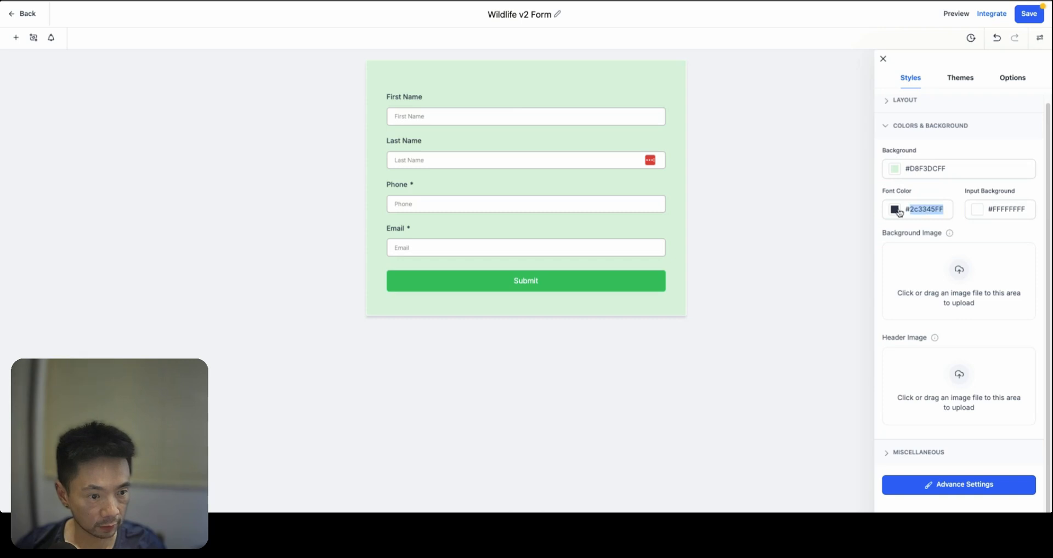
pyautogui.click(899, 213)
pyautogui.doubleClick(916, 343)
pyautogui.hotkey('ctrl', 'v')
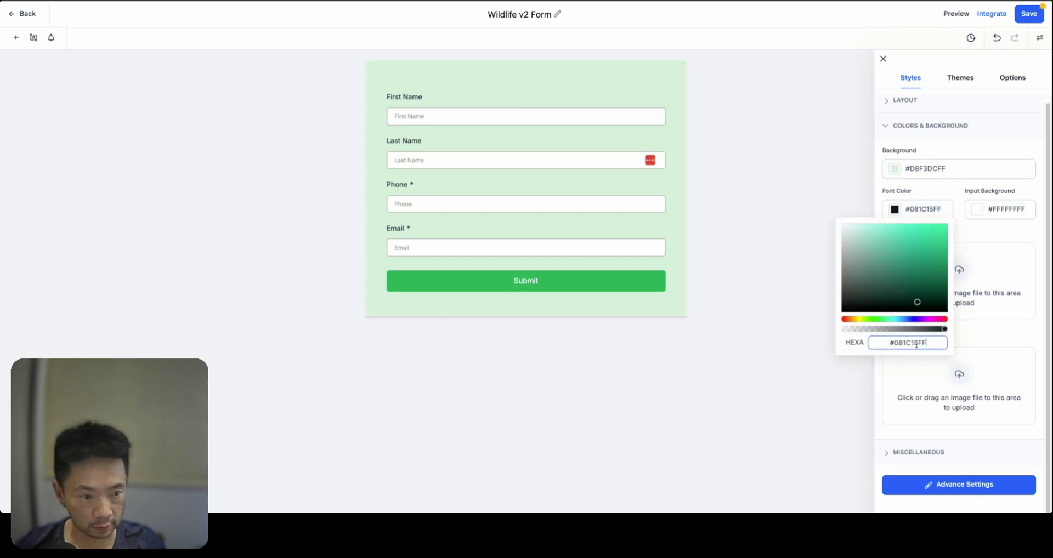
pyautogui.click(828, 365)
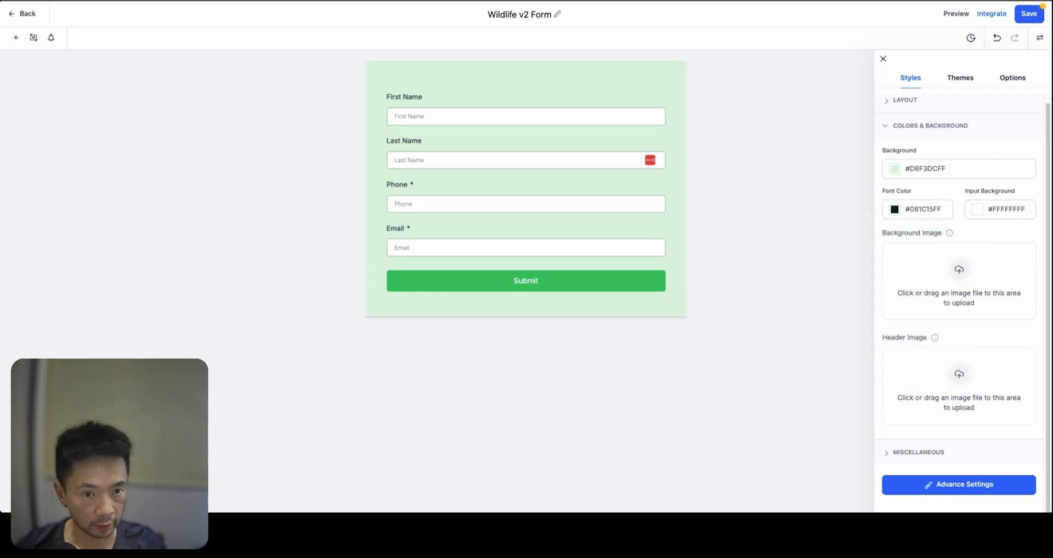
# Copy the color B7E4C7 from the Coolors palette and set it as the form's input background color
pyautogui.hotkey('ctrl', 'Tab')
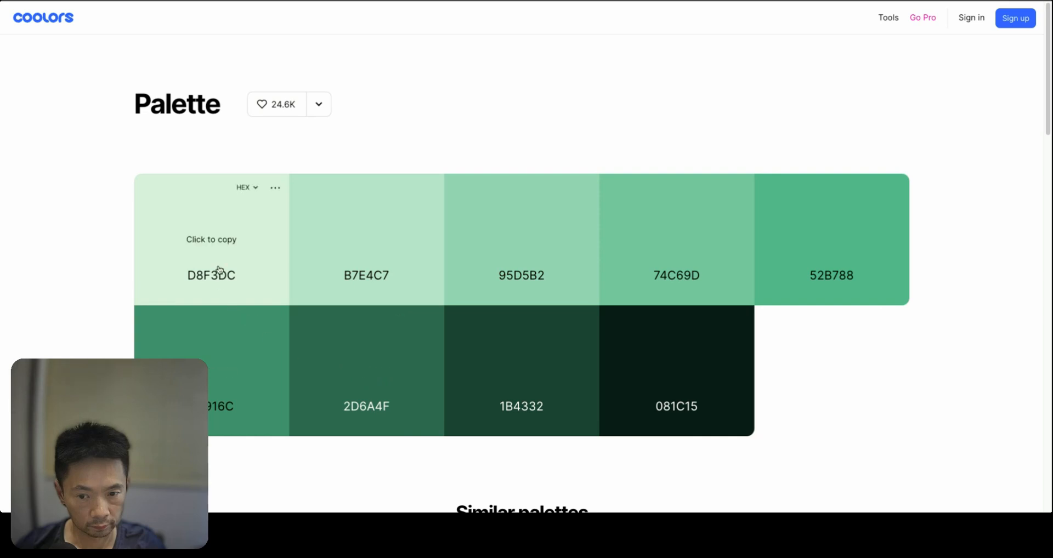
pyautogui.click(212, 239)
pyautogui.click(365, 237)
pyautogui.hotkey('ctrl', 'shift', 'Tab')
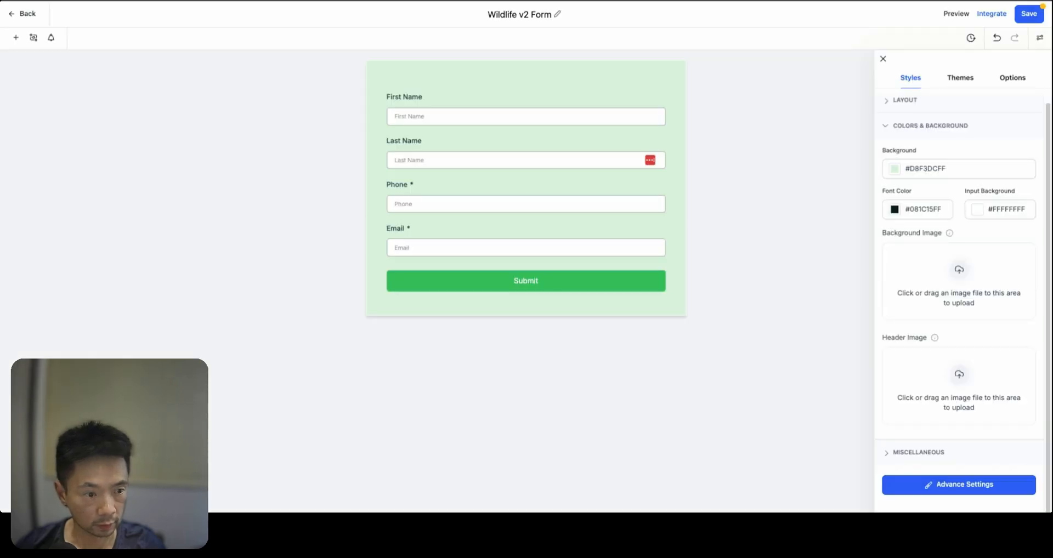
pyautogui.click(976, 210)
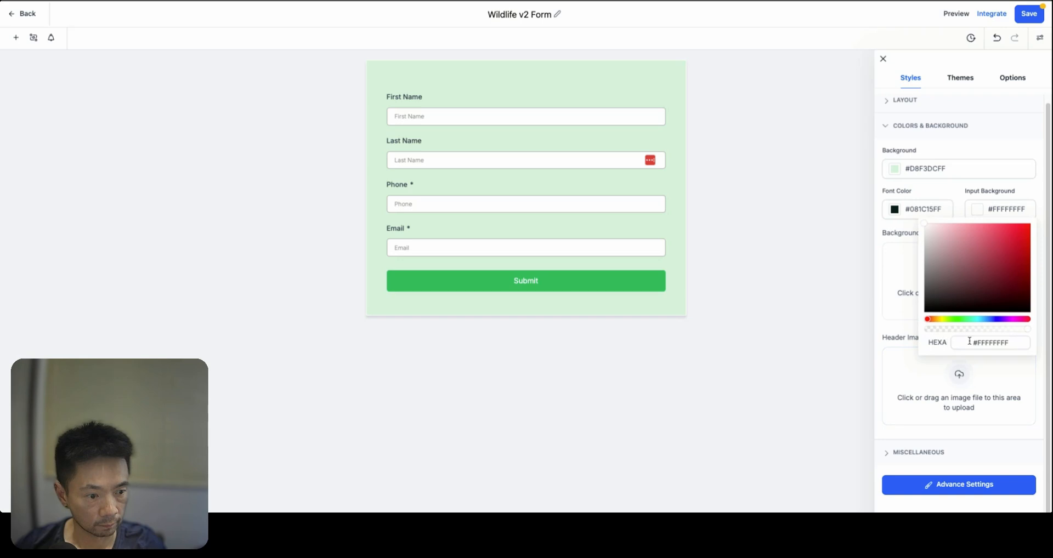
pyautogui.doubleClick(990, 343)
pyautogui.hotkey('ctrl', 'v')
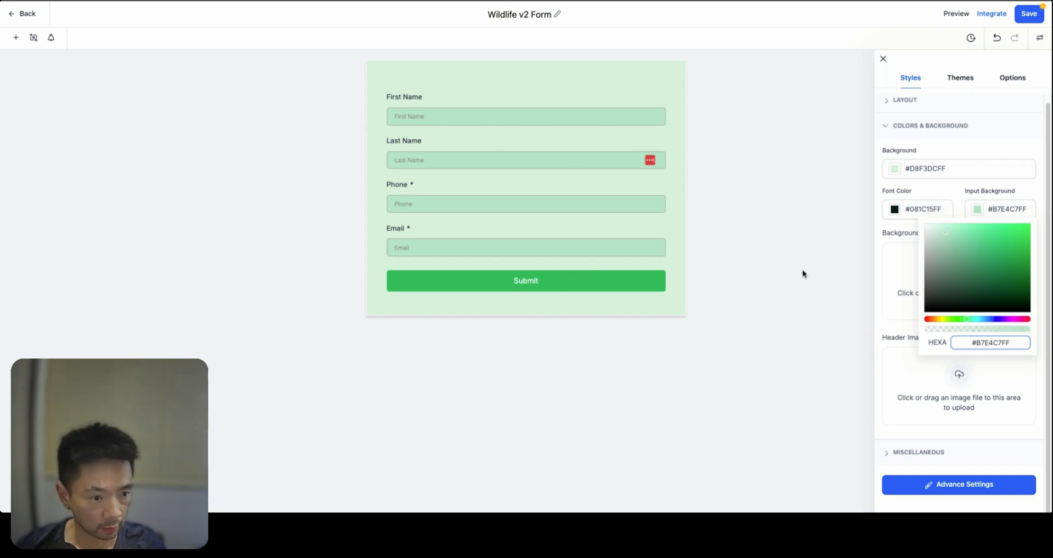
pyautogui.click(885, 232)
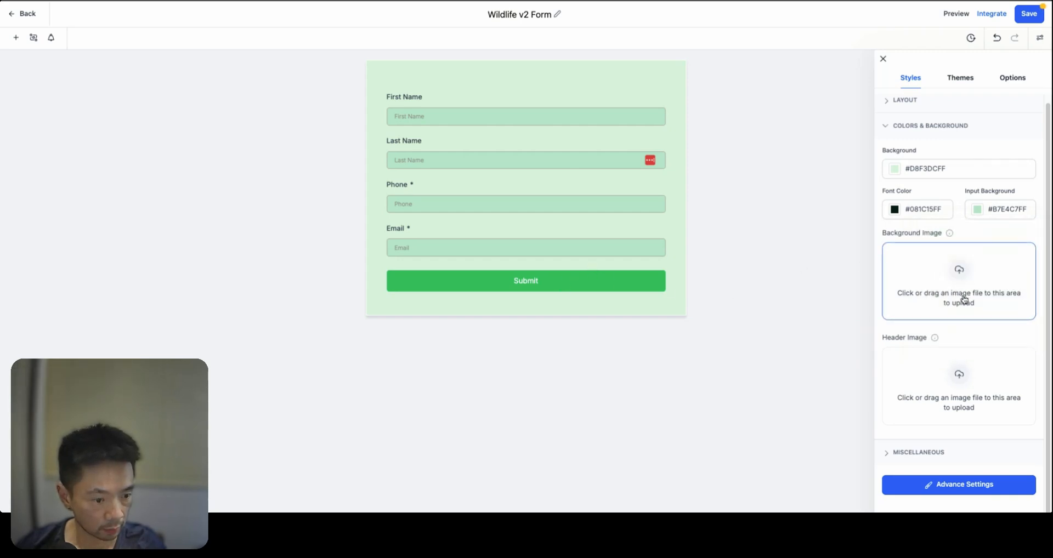
# Copy the color 1B4332 from the Coolors palette and set it as the Submit button's background color
pyautogui.click(907, 452)
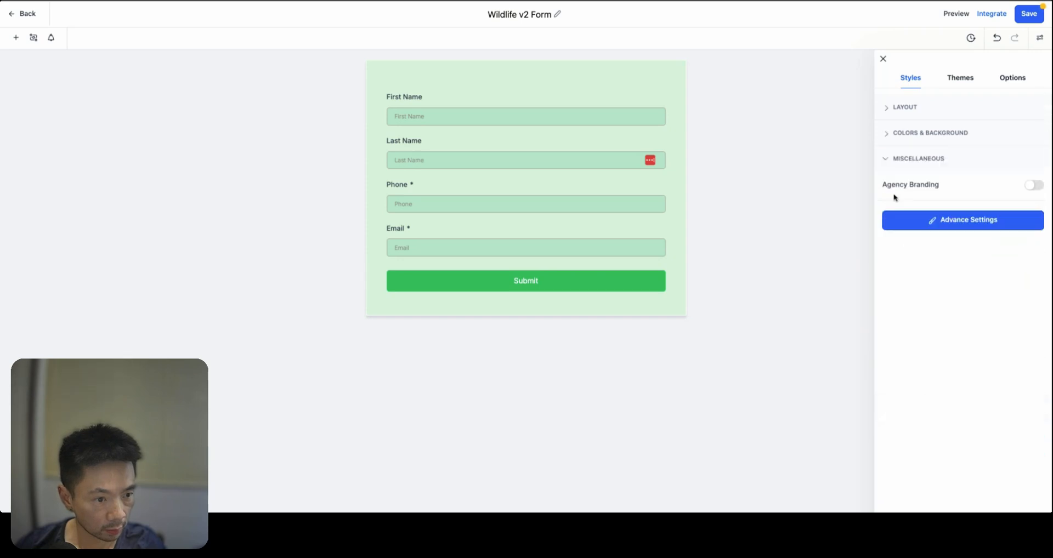
pyautogui.click(894, 108)
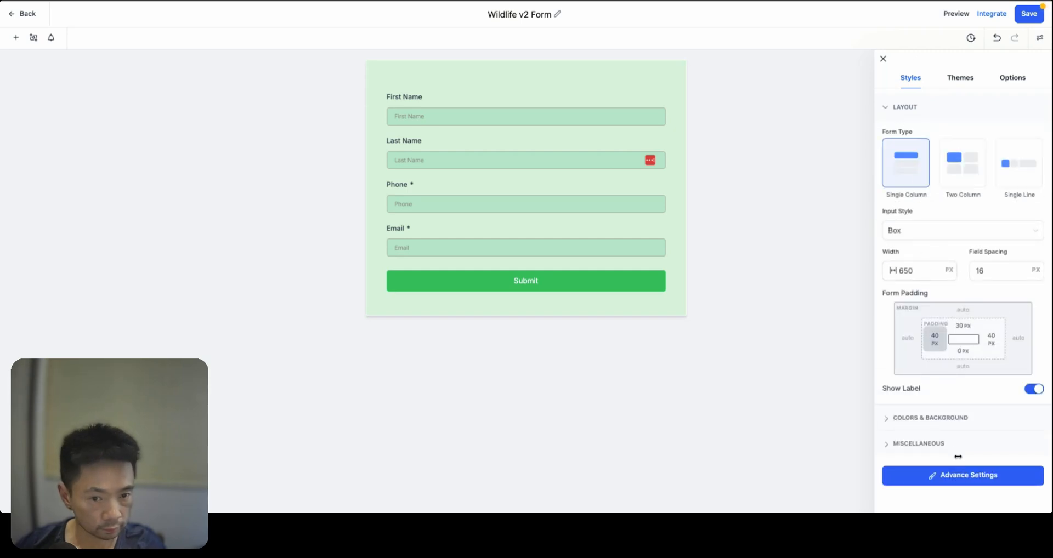
pyautogui.click(508, 288)
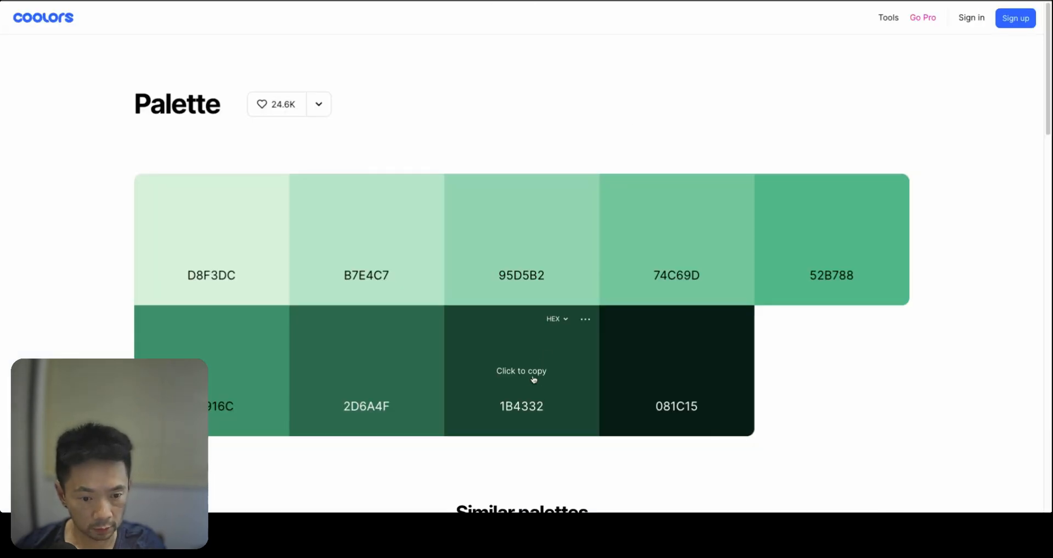
pyautogui.click(534, 379)
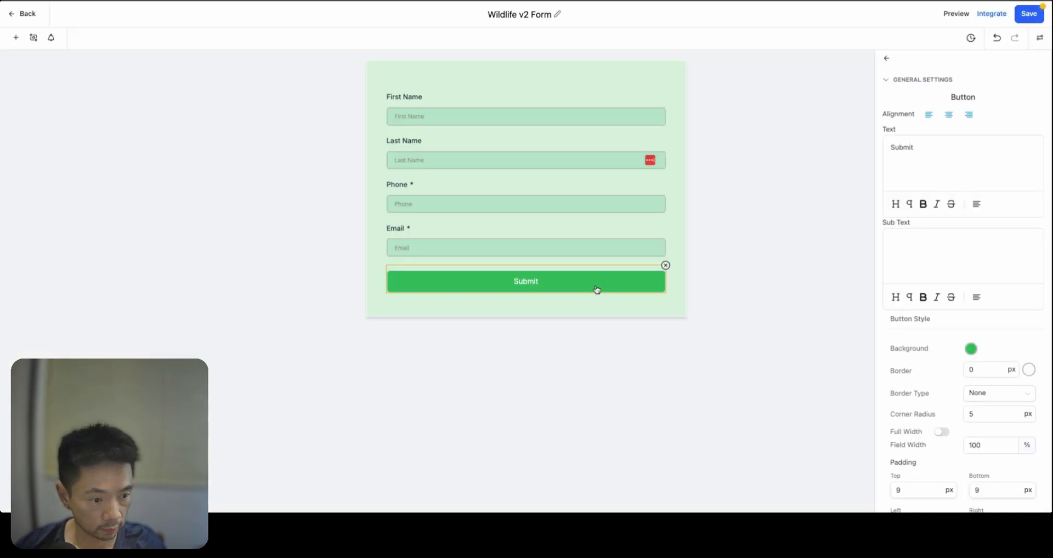
pyautogui.click(970, 348)
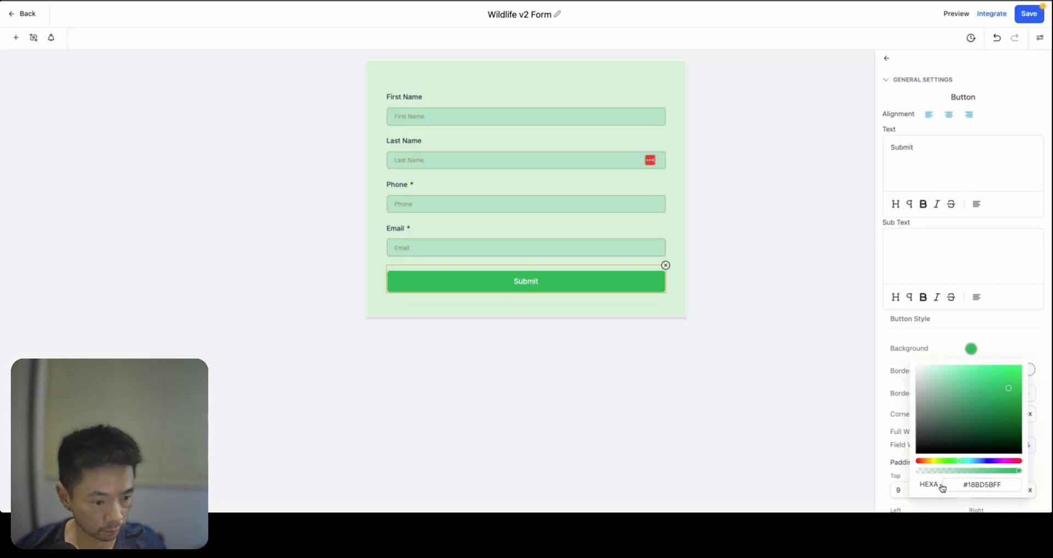
pyautogui.doubleClick(994, 485)
pyautogui.hotkey('ctrl', 'v')
pyautogui.press('Return')
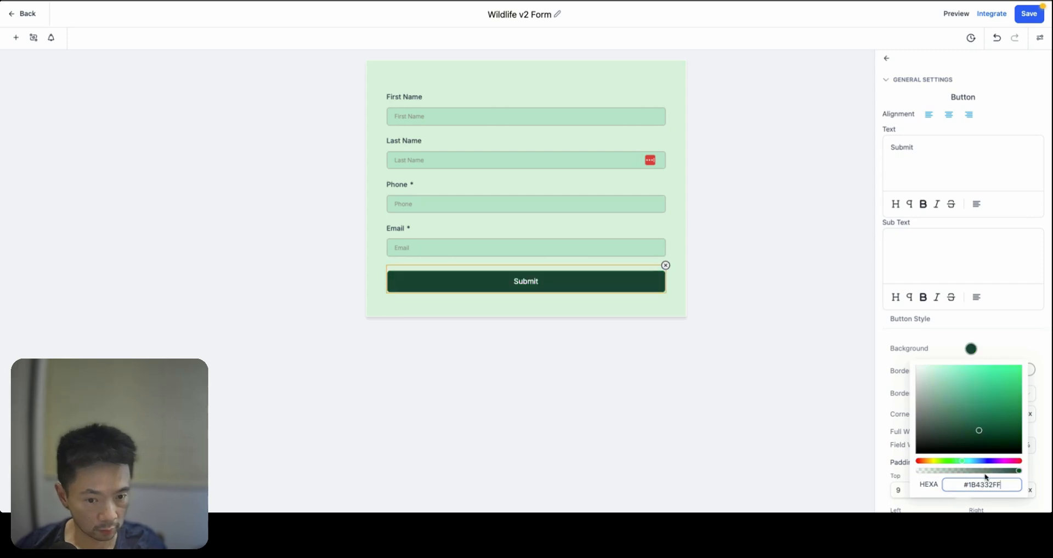
pyautogui.click(665, 302)
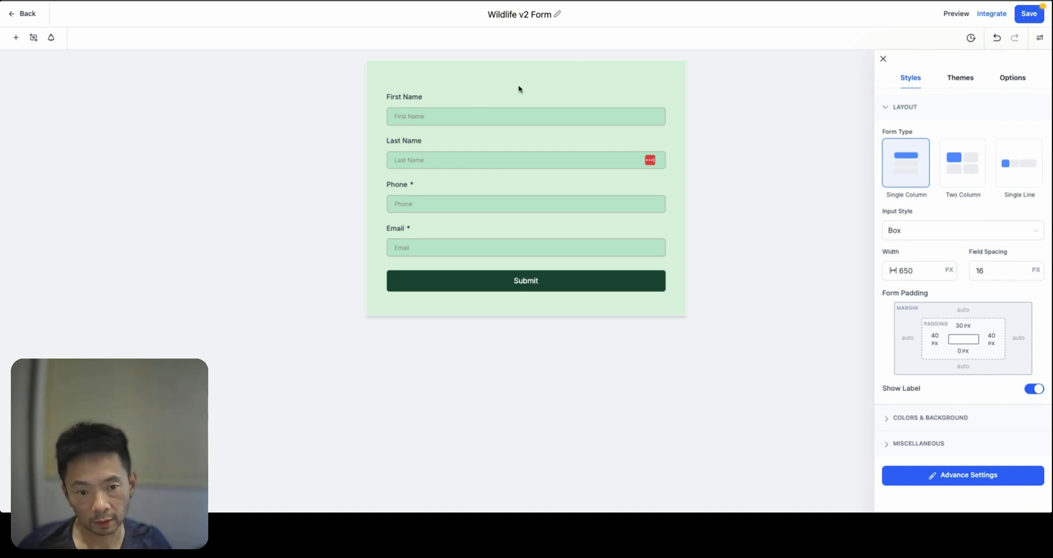
# Copy the color 2D6A4F from the Coolors palette and return to the Wildlife v2 form
pyautogui.hotkey('ctrl', 'Tab')
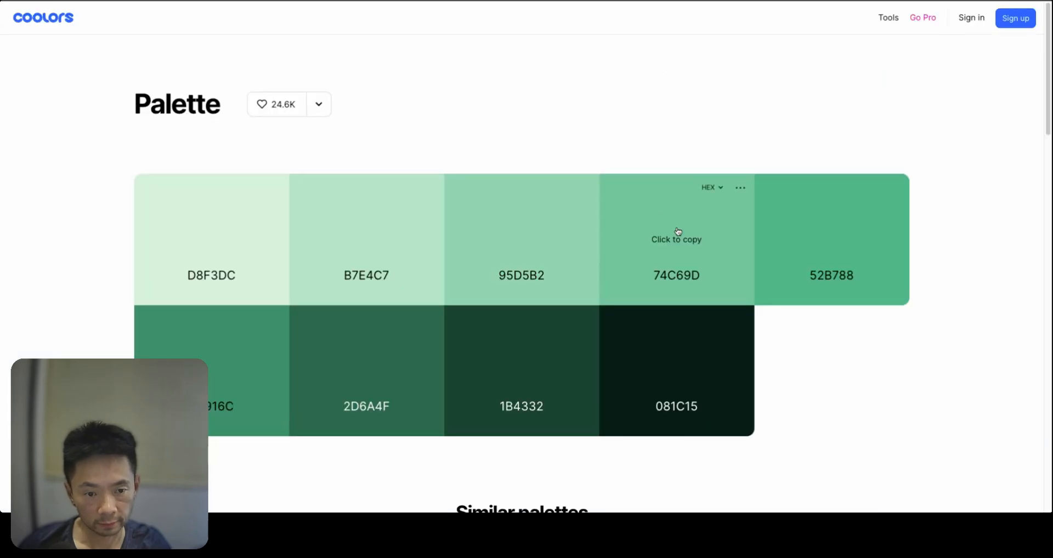
pyautogui.click(382, 375)
pyautogui.hotkey('ctrl', 'shift', 'Tab')
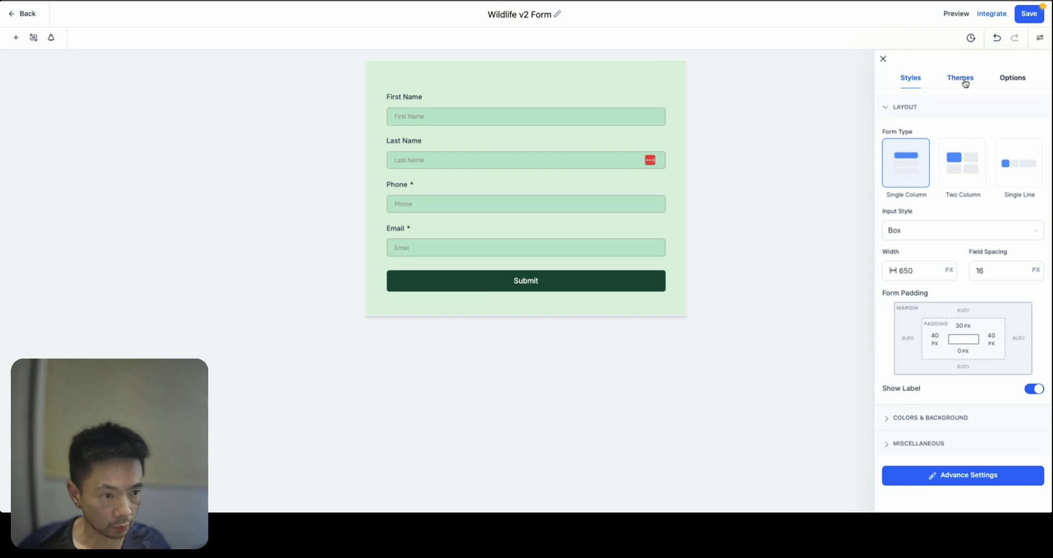
pyautogui.click(960, 77)
pyautogui.click(1012, 77)
pyautogui.click(883, 60)
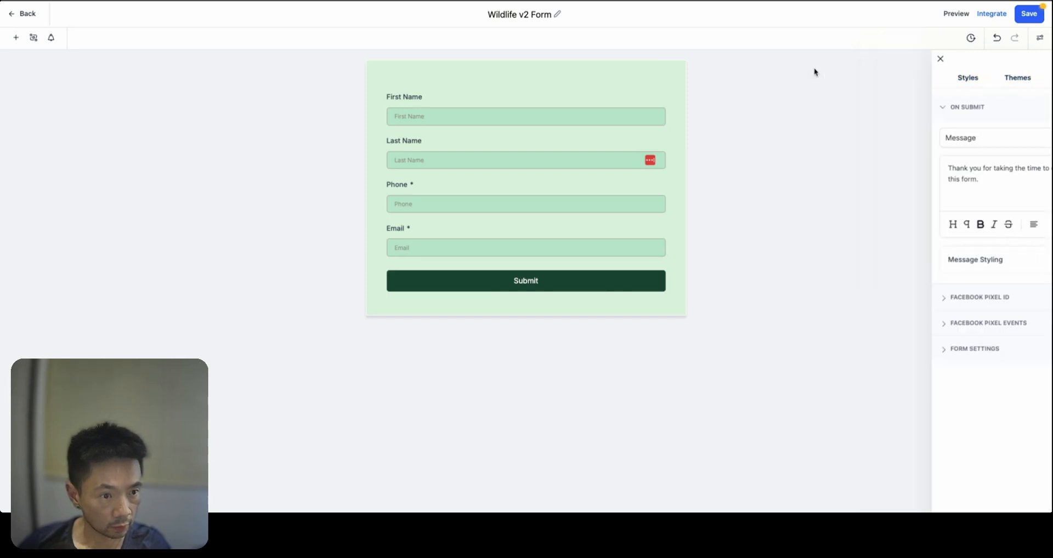
pyautogui.click(599, 91)
pyautogui.click(600, 87)
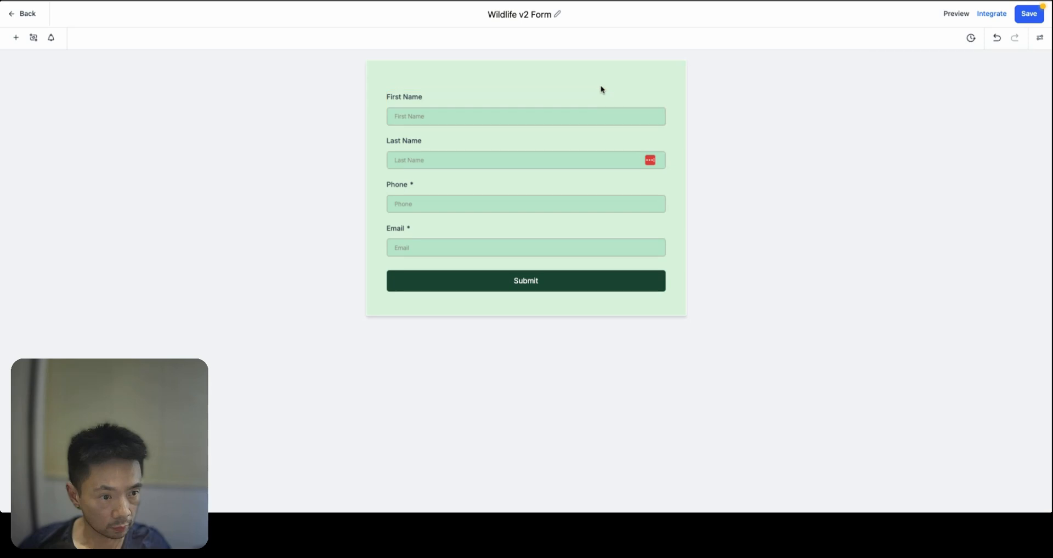
pyautogui.click(1039, 38)
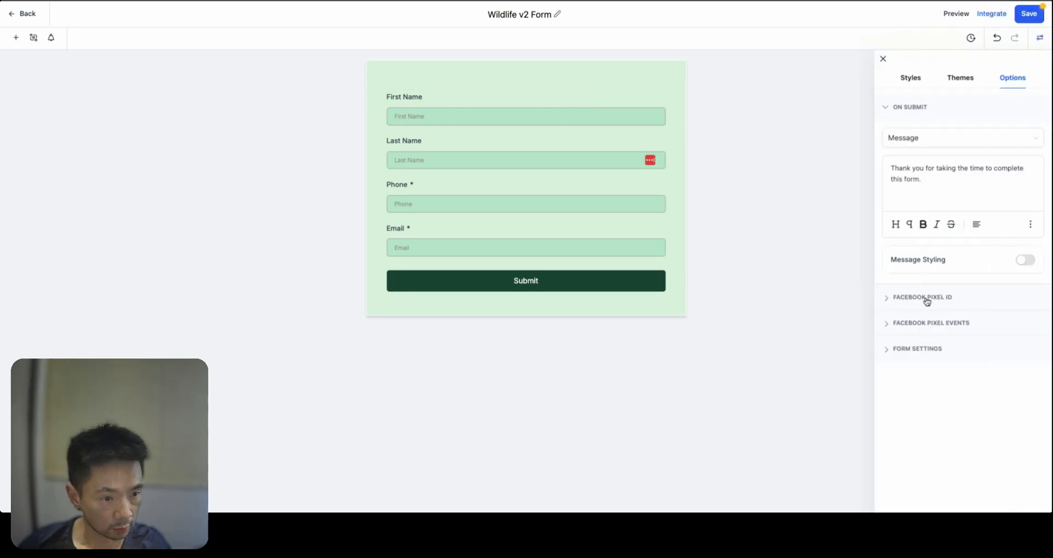
pyautogui.click(590, 92)
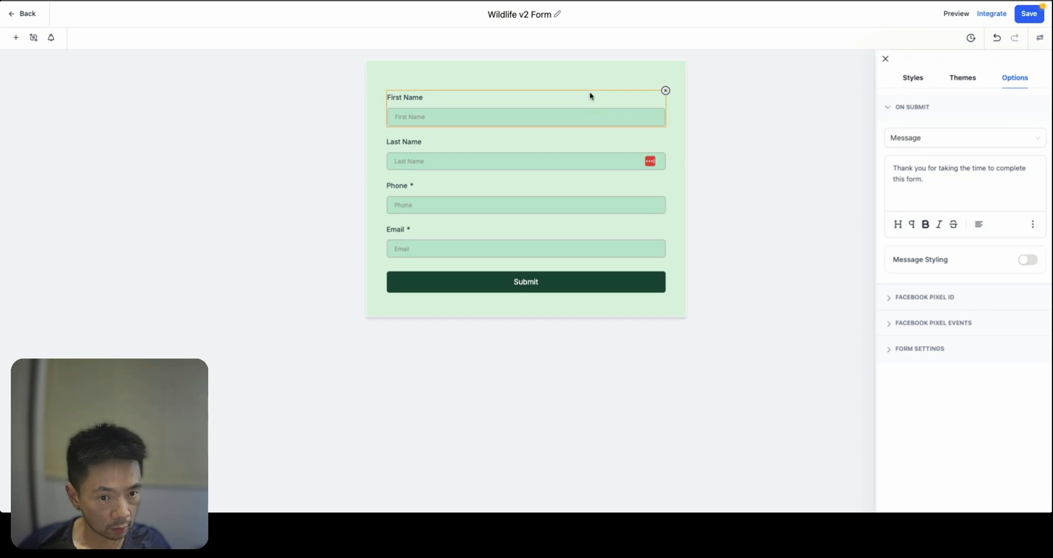
pyautogui.click(611, 79)
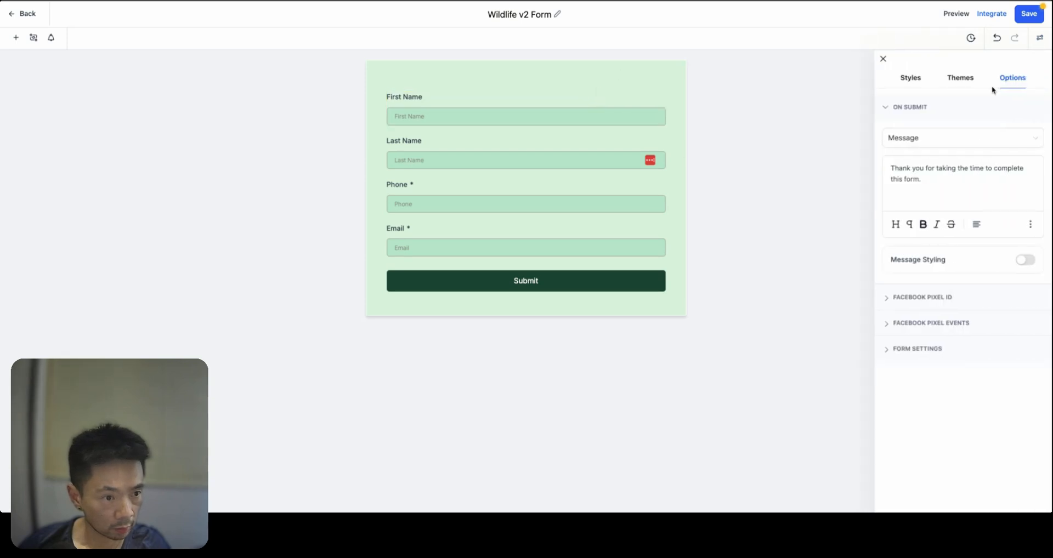
# Set the form's background color to the copied 2D6A4F
pyautogui.click(910, 79)
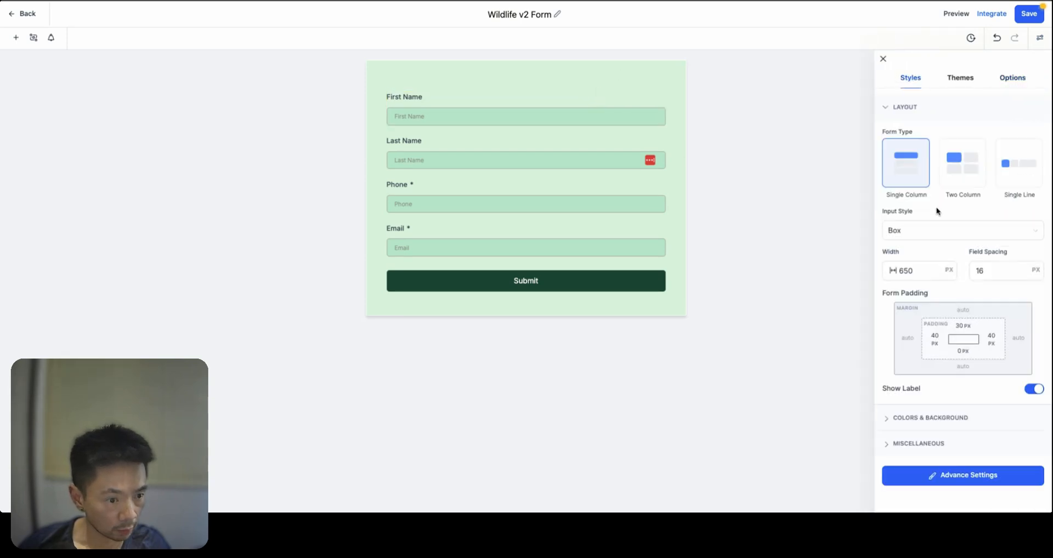
pyautogui.click(924, 421)
pyautogui.scroll(-1, 937, 397)
pyautogui.doubleClick(928, 169)
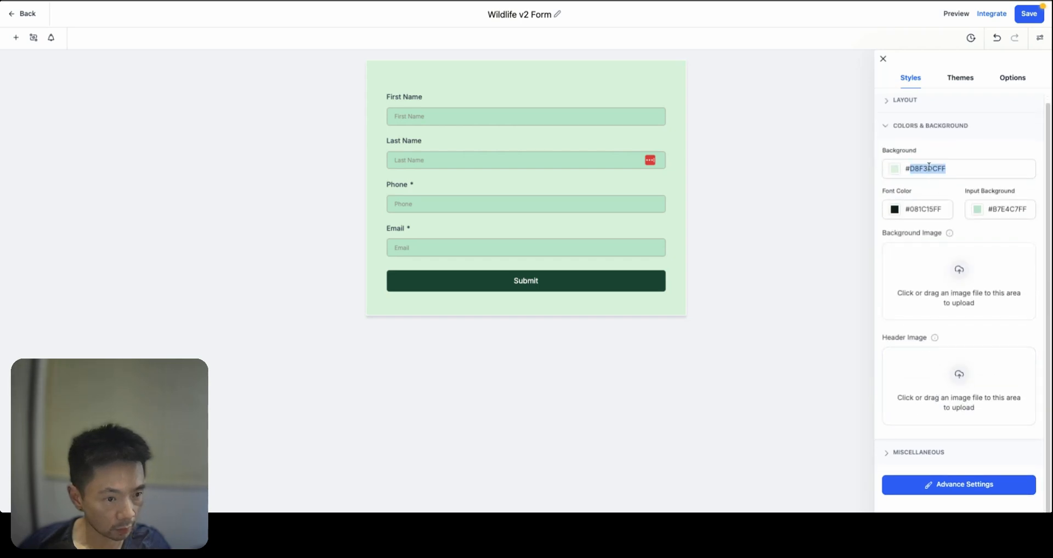
pyautogui.click(897, 169)
pyautogui.doubleClick(909, 301)
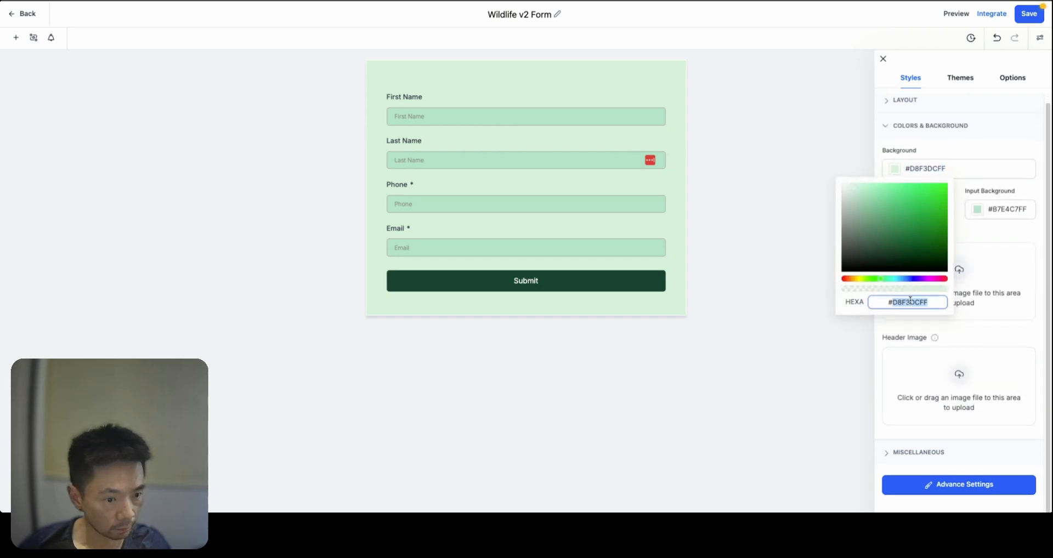
pyautogui.hotkey('ctrl', 'v')
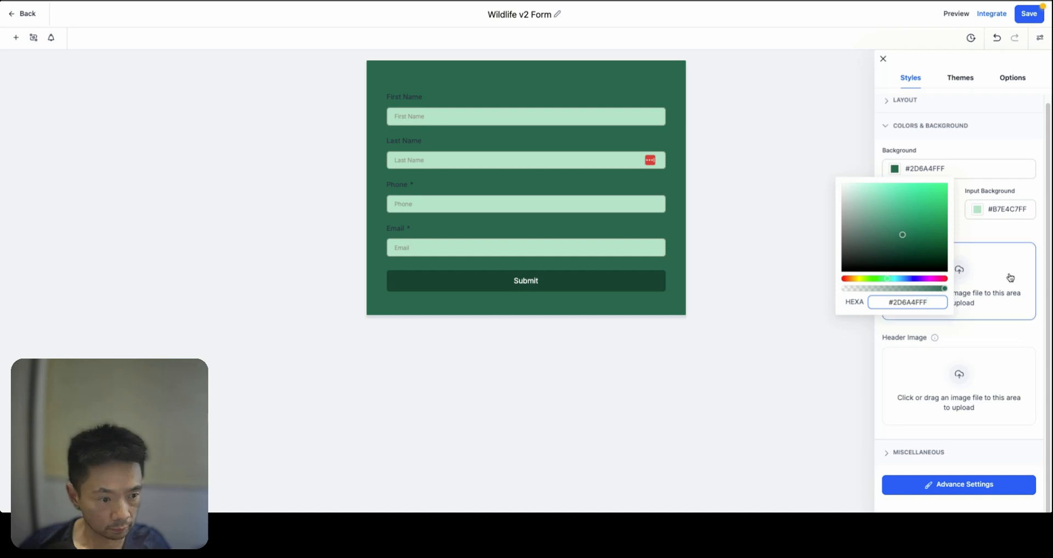
pyautogui.click(1000, 234)
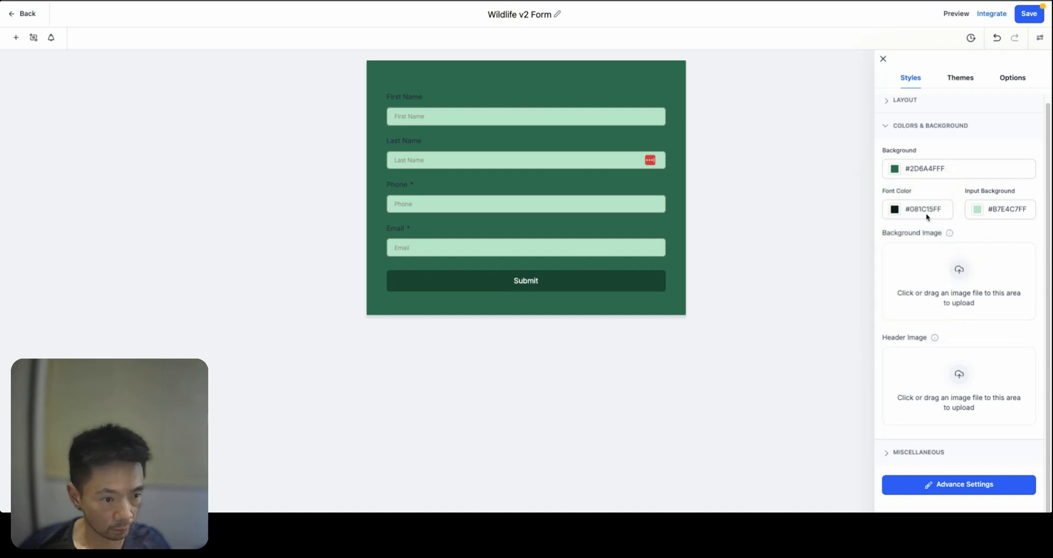
# Set the form's background color to the palette green 40916C
pyautogui.click(894, 213)
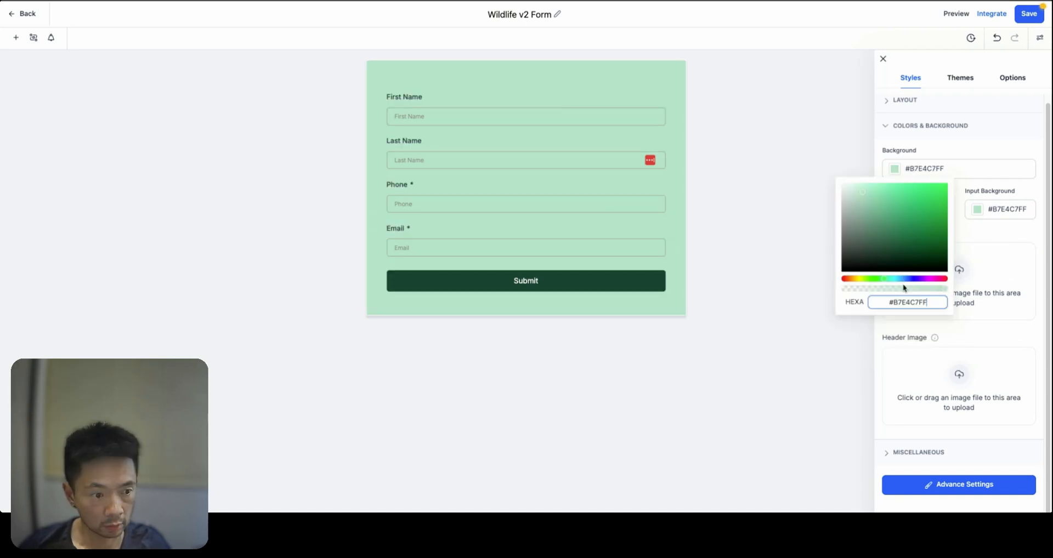
pyautogui.tripleClick(910, 302)
pyautogui.hotkey('ctrl', 'v')
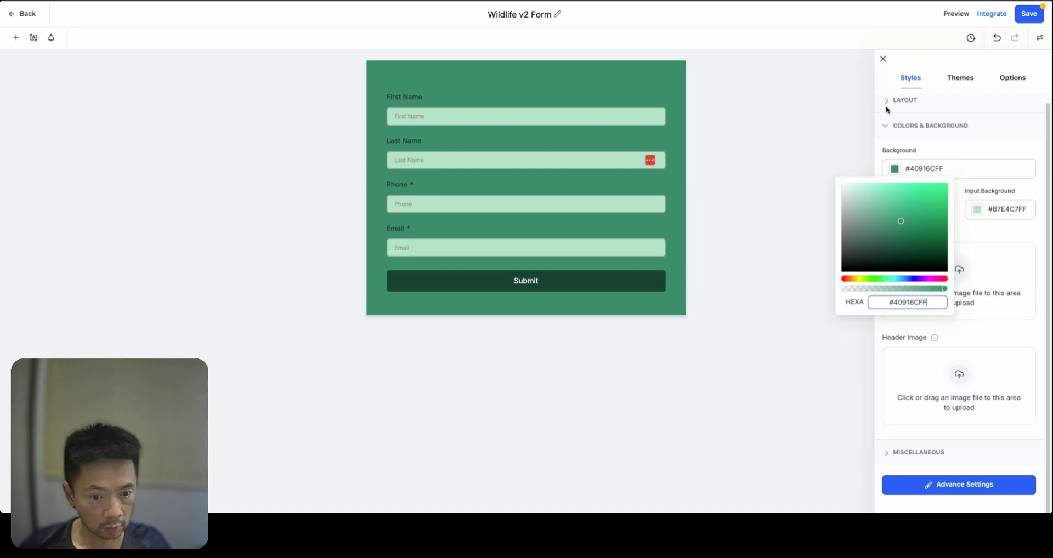
pyautogui.click(930, 60)
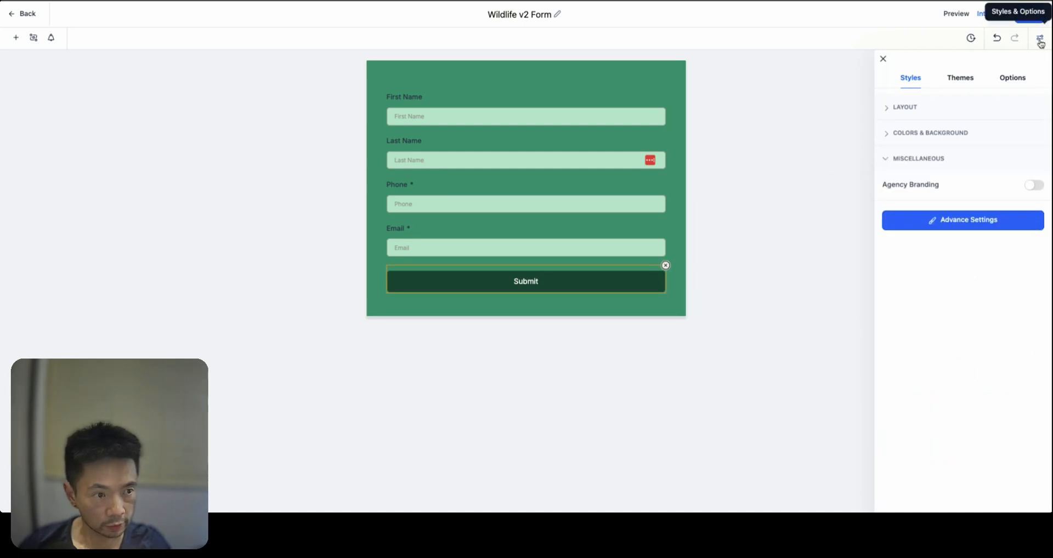
# Open the form's On Submit options and review the available actions and the thank-you message
pyautogui.click(1040, 37)
pyautogui.scroll(-1, 941, 274)
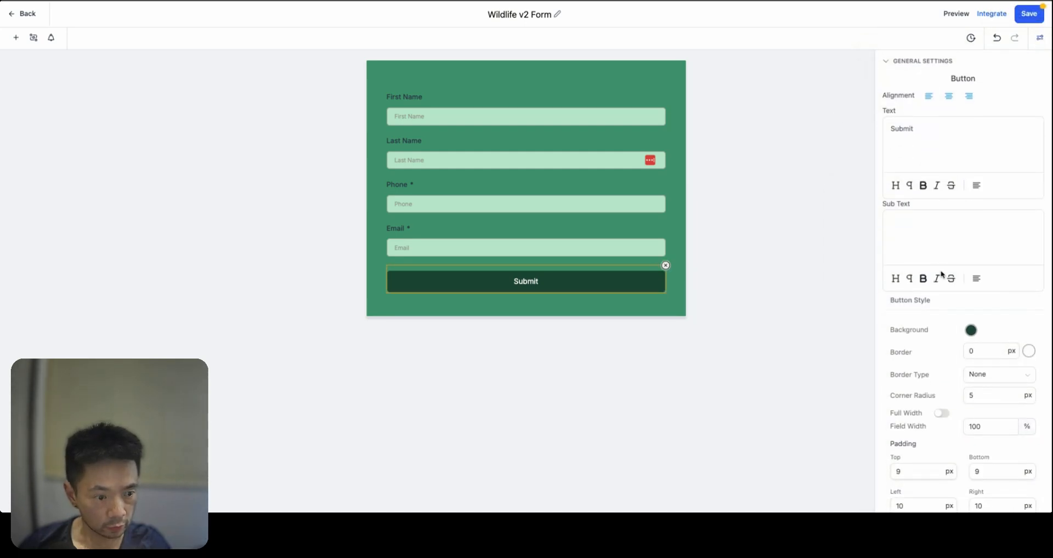
pyautogui.scroll(1, 943, 270)
pyautogui.click(1040, 37)
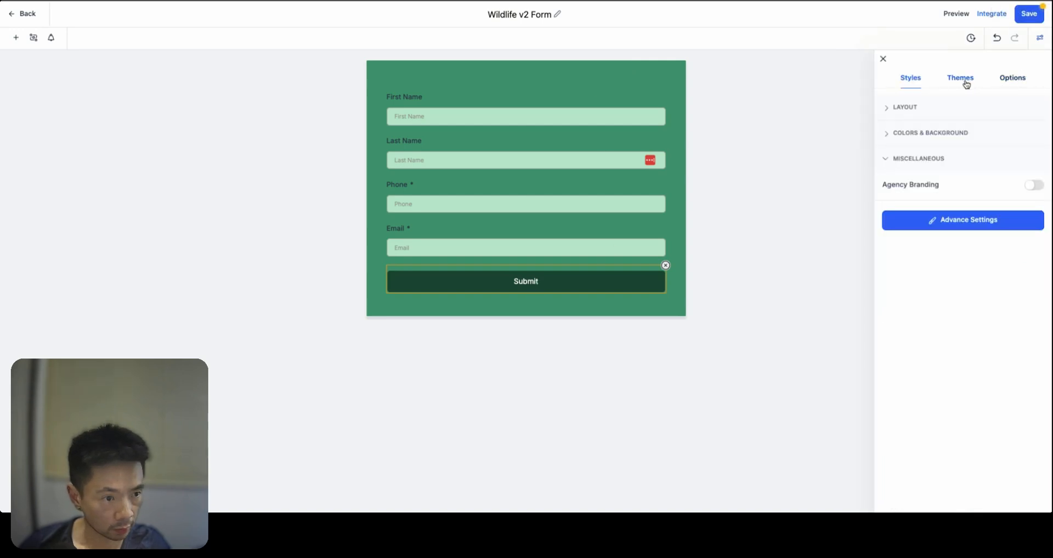
pyautogui.click(1022, 79)
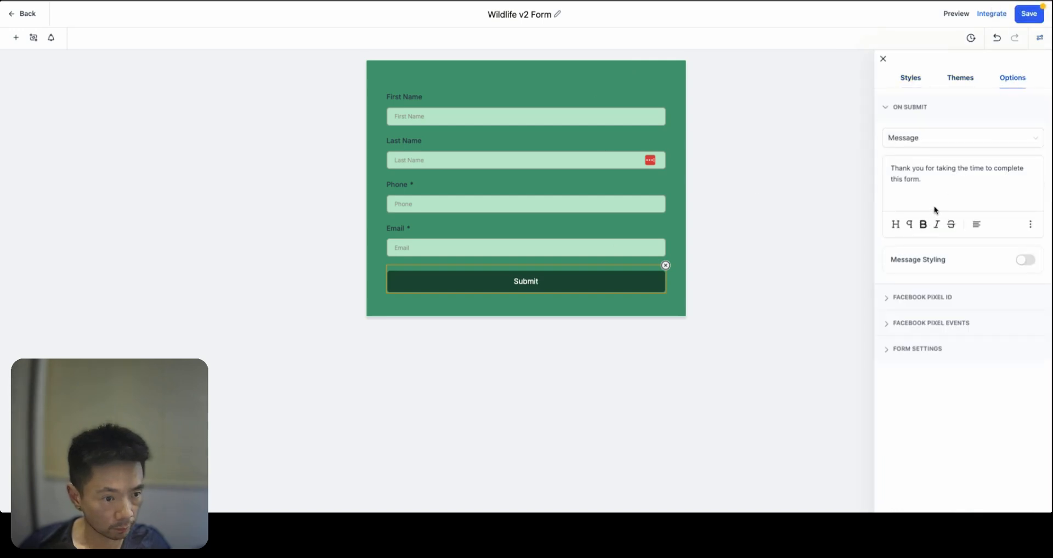
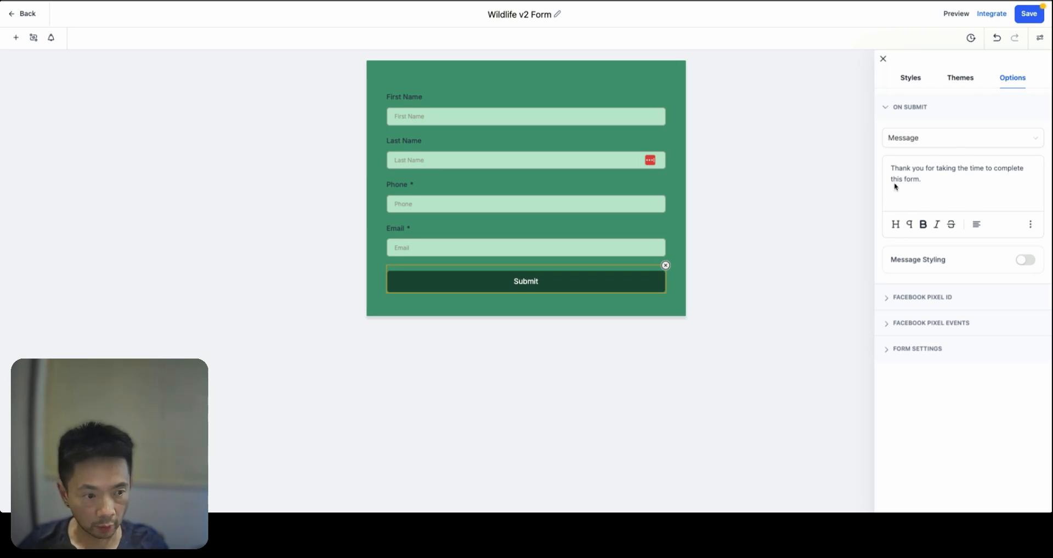
pyautogui.click(957, 143)
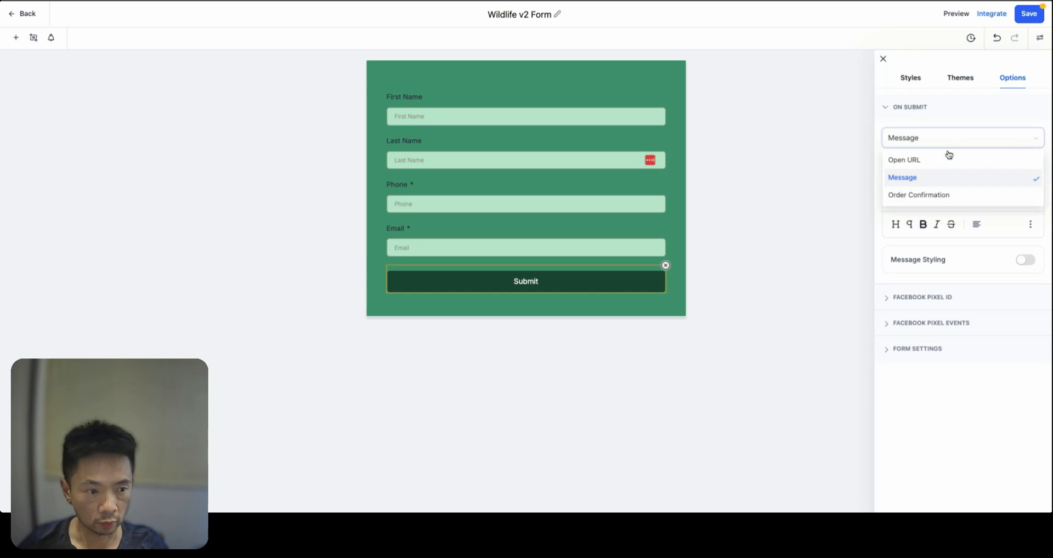
pyautogui.click(910, 177)
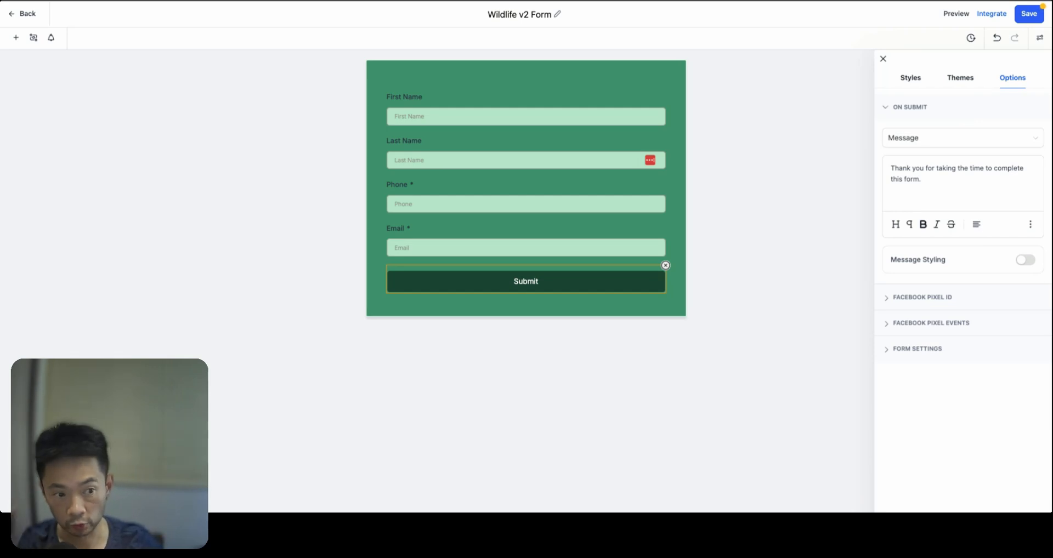
pyautogui.moveTo(913, 180); pyautogui.dragTo(887, 170)
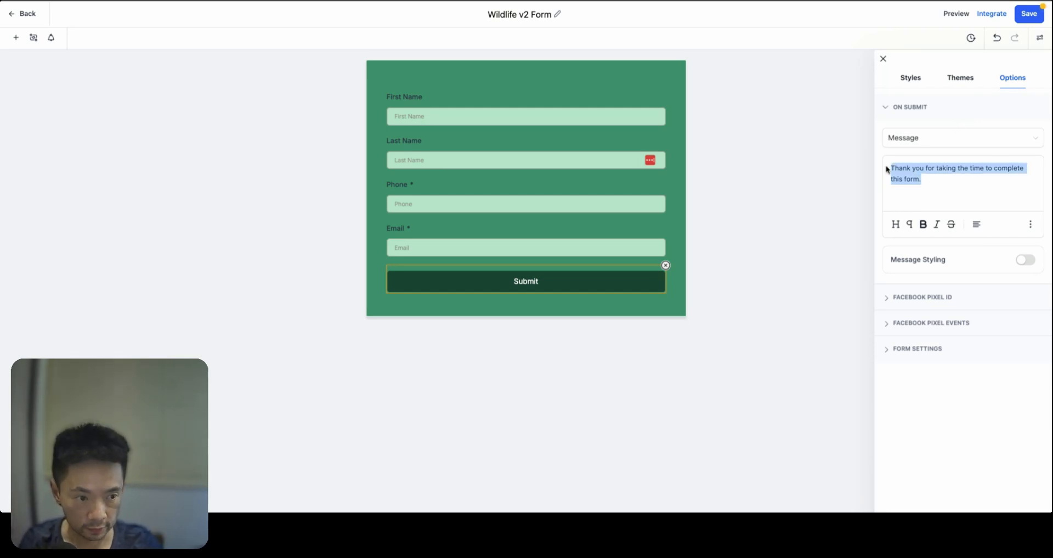
pyautogui.click(951, 182)
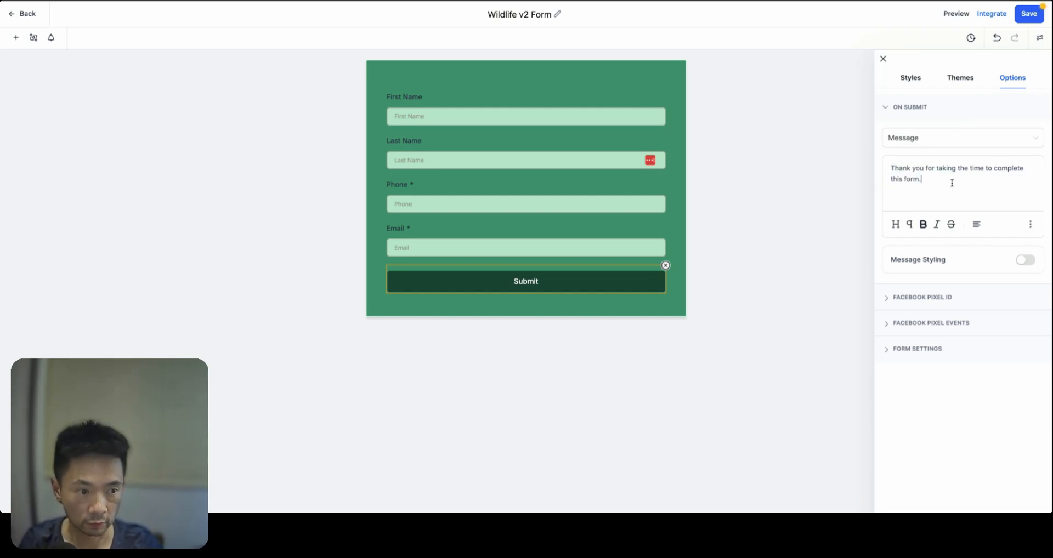
# Switch the form's on-submit action to Open URL and back to Message
pyautogui.click(953, 137)
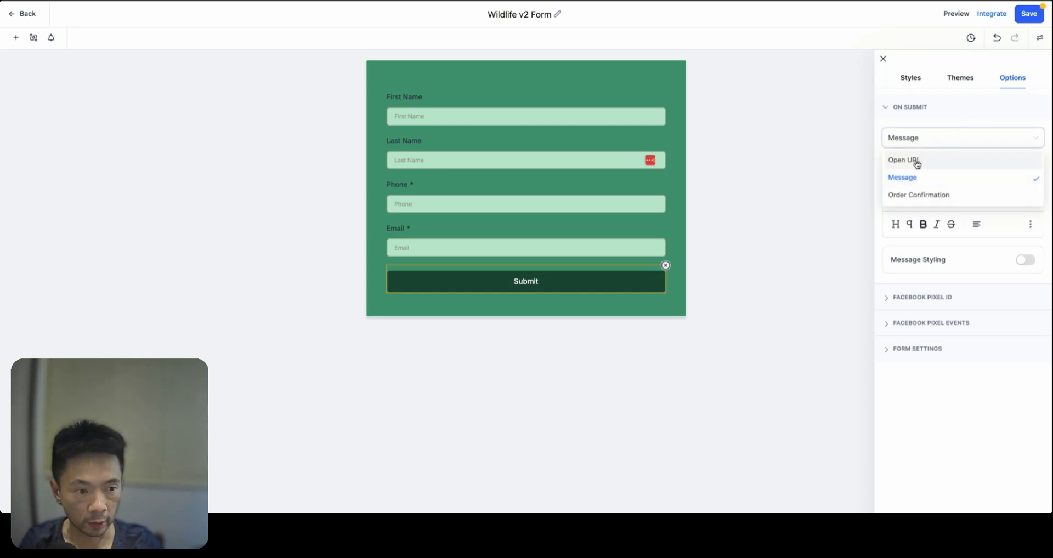
pyautogui.click(917, 164)
pyautogui.click(939, 142)
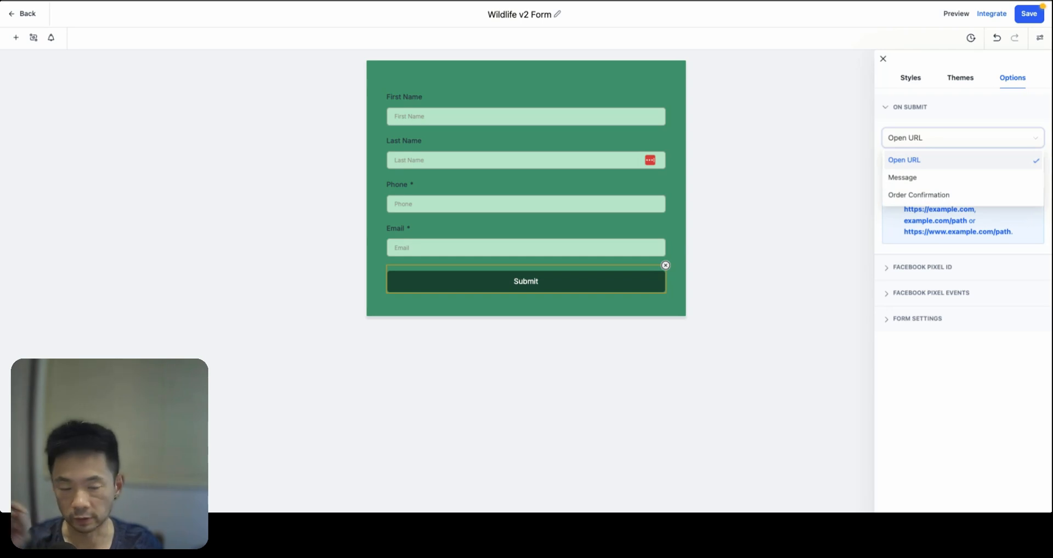
pyautogui.click(924, 178)
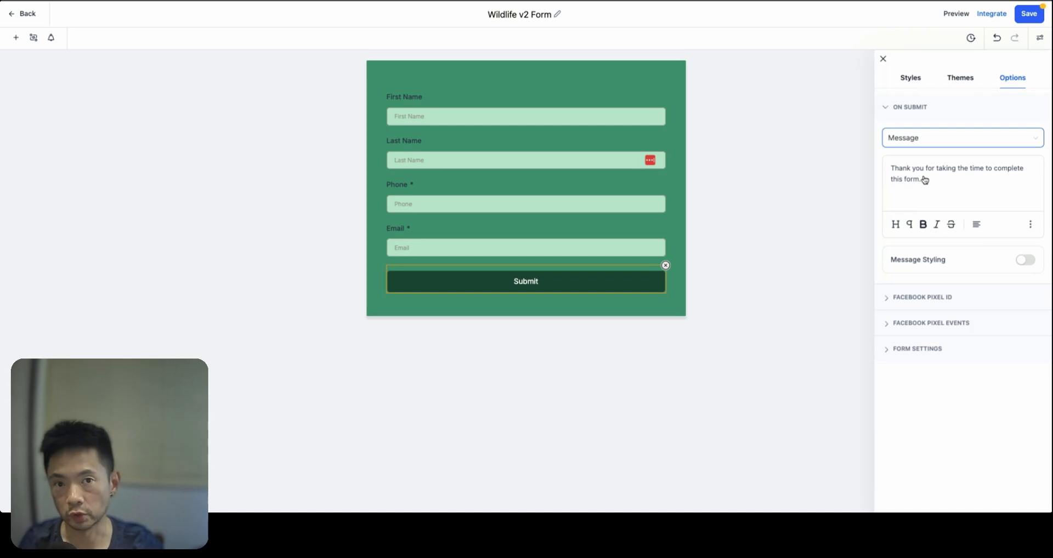
# Review the available on-submit actions and keep Message selected
pyautogui.moveTo(926, 179); pyautogui.dragTo(881, 163)
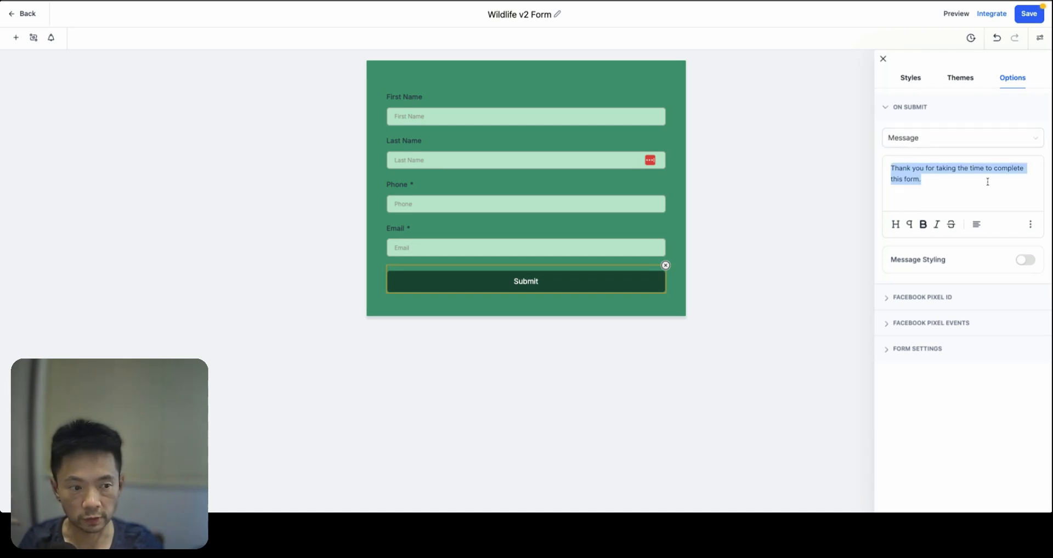
pyautogui.click(945, 141)
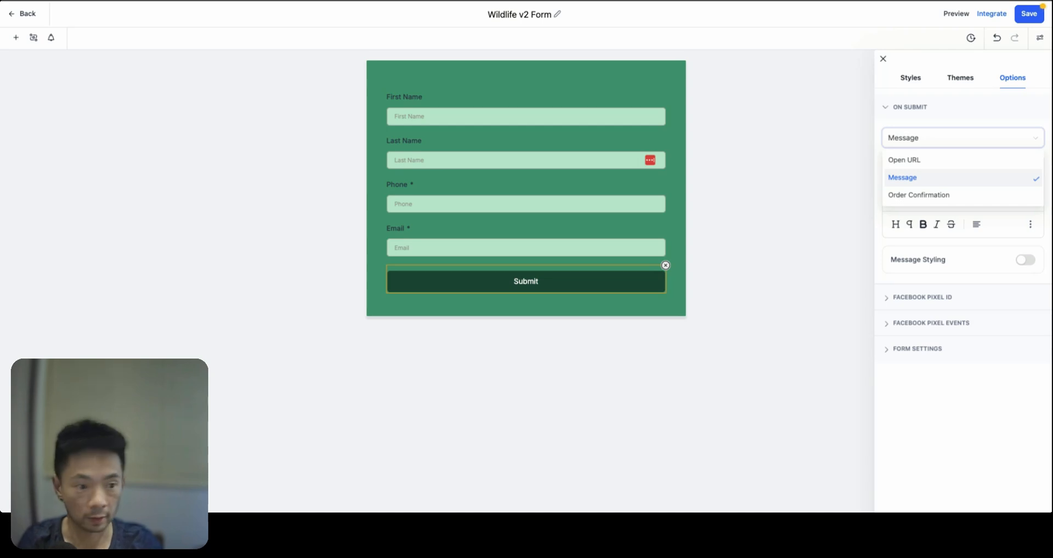
pyautogui.click(909, 178)
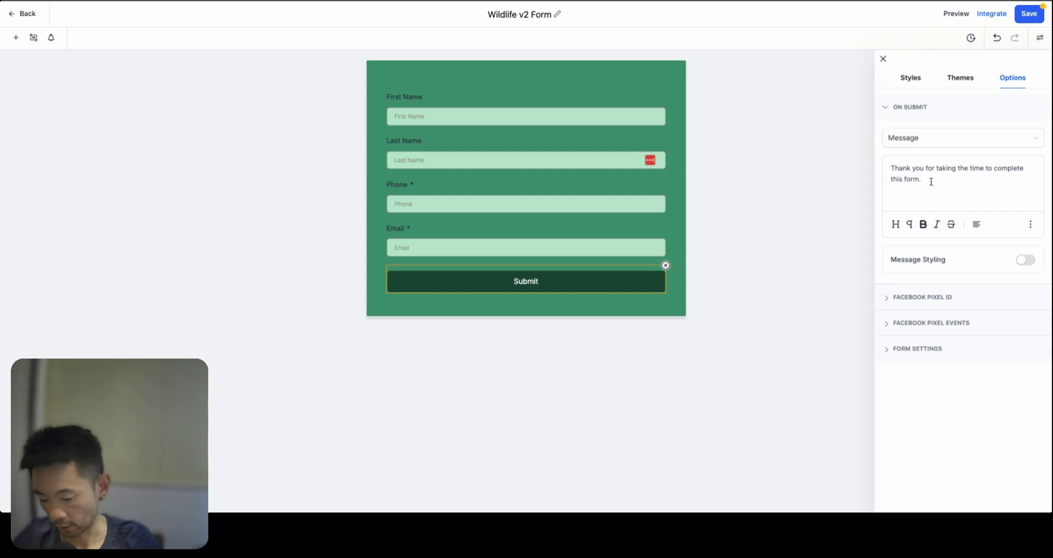
# Set the on-submit message to "Thank you for signing up for the contest, we will notify you when the contest is about to start." and save
pyautogui.press('BackSpace')
pyautogui.press('BackSpace')
pyautogui.press('BackSpace')
pyautogui.press('BackSpace')
pyautogui.press('BackSpace')
pyautogui.press('BackSpace')
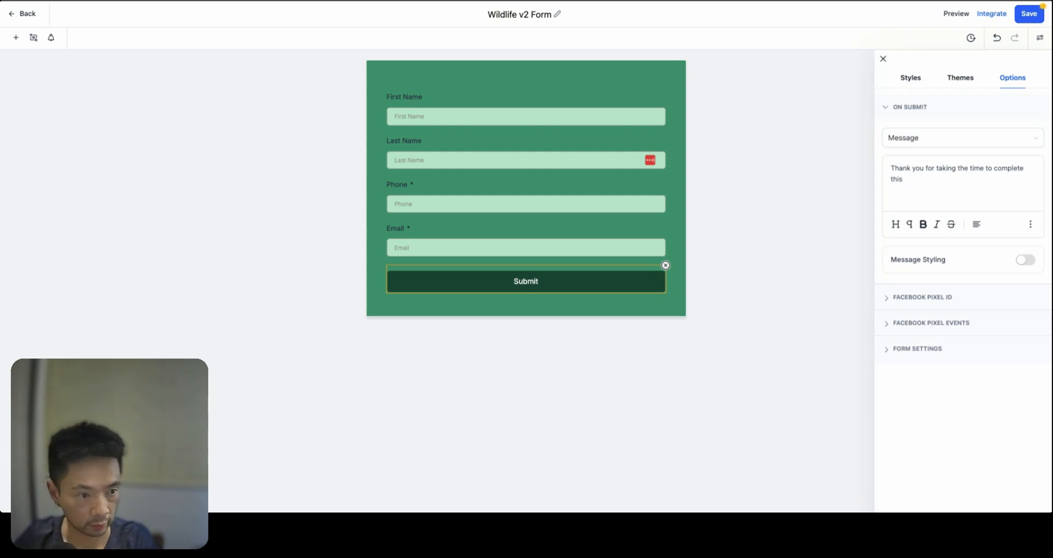
pyautogui.press('BackSpace')
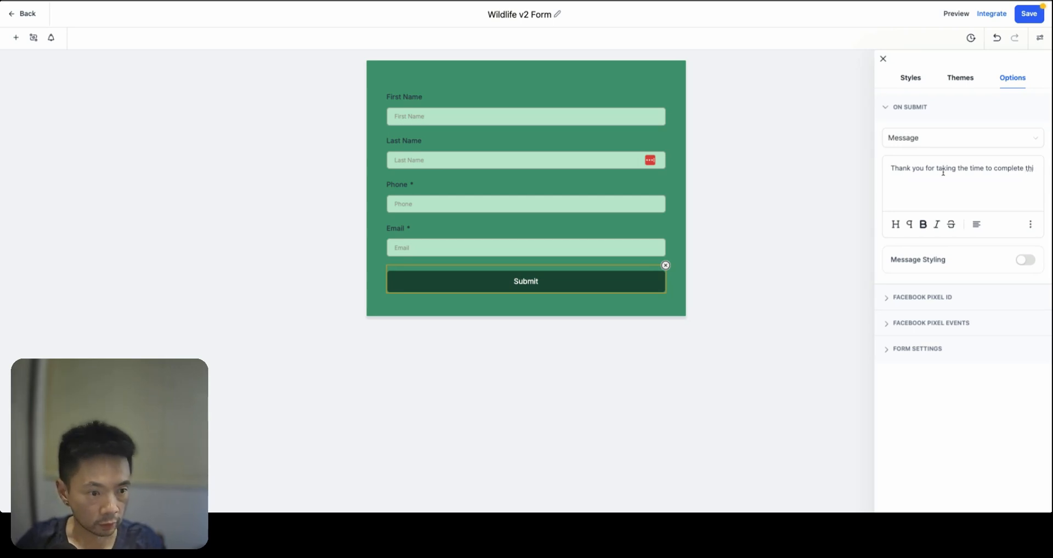
pyautogui.moveTo(934, 170); pyautogui.dragTo(921, 240)
pyautogui.press('BackSpace')
pyautogui.write('signing')
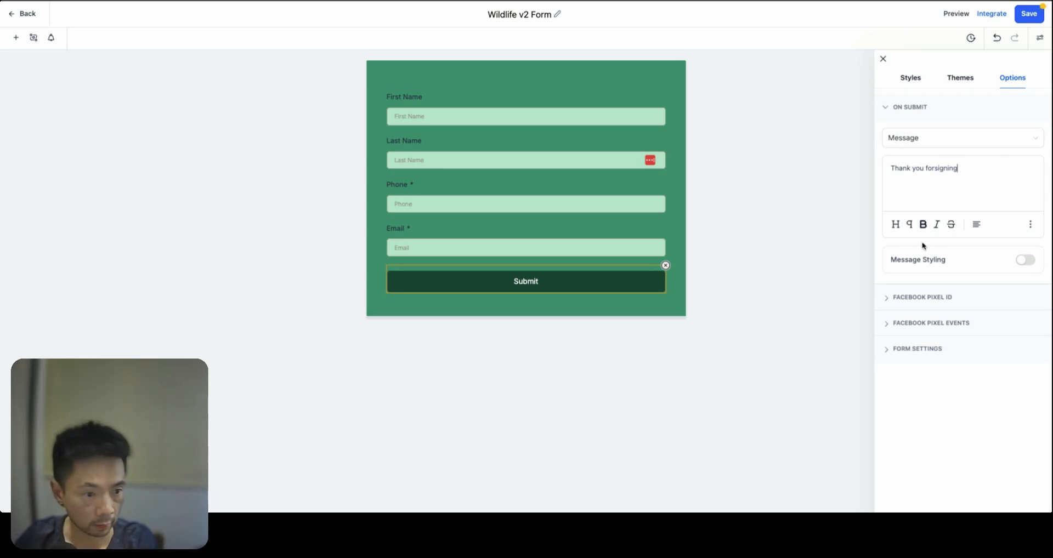
pyautogui.press('BackSpace')
pyautogui.press('BackSpace')
pyautogui.press('BackSpace')
pyautogui.press('BackSpace')
pyautogui.write('sig')
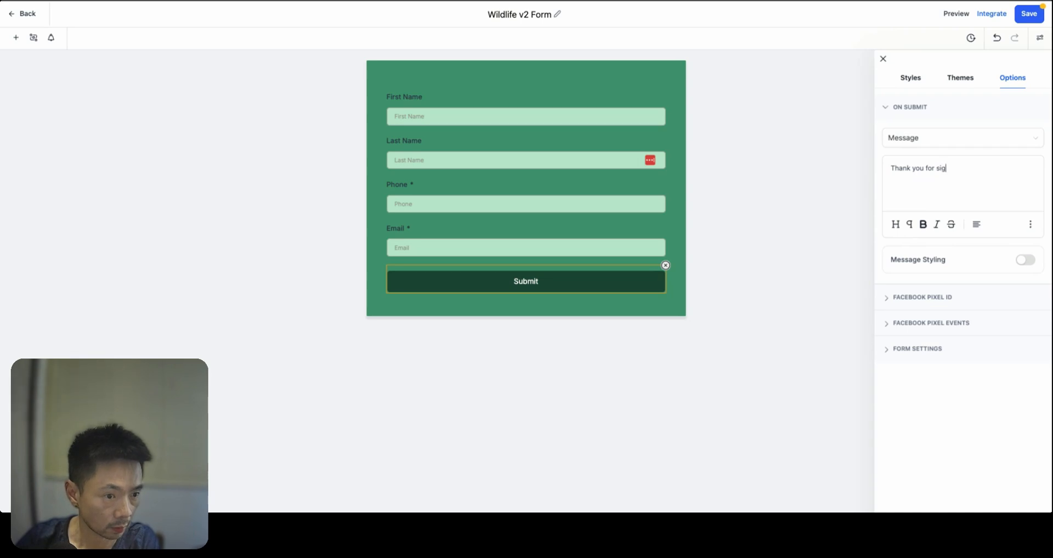
pyautogui.write('ning up for th')
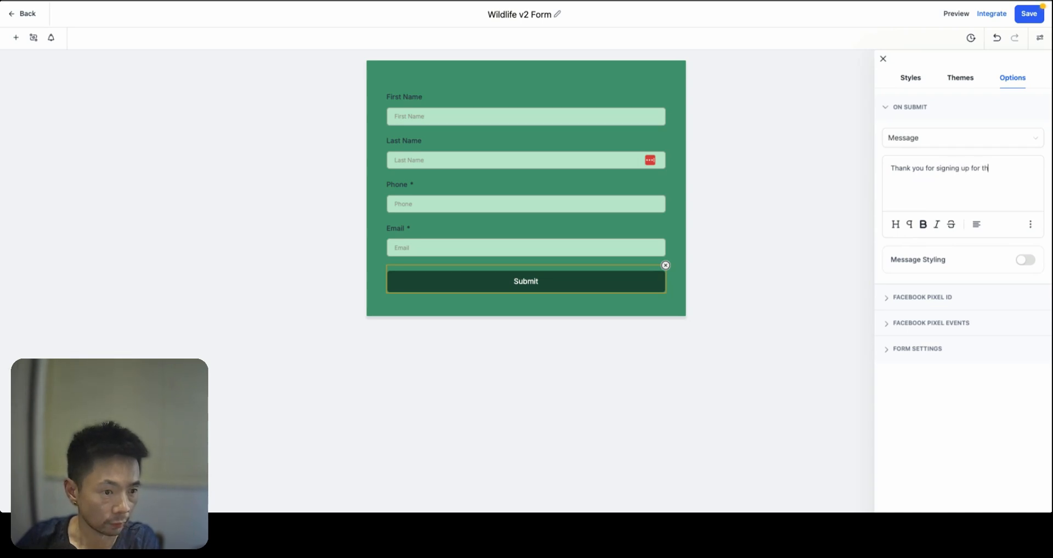
pyautogui.write('e contest, we')
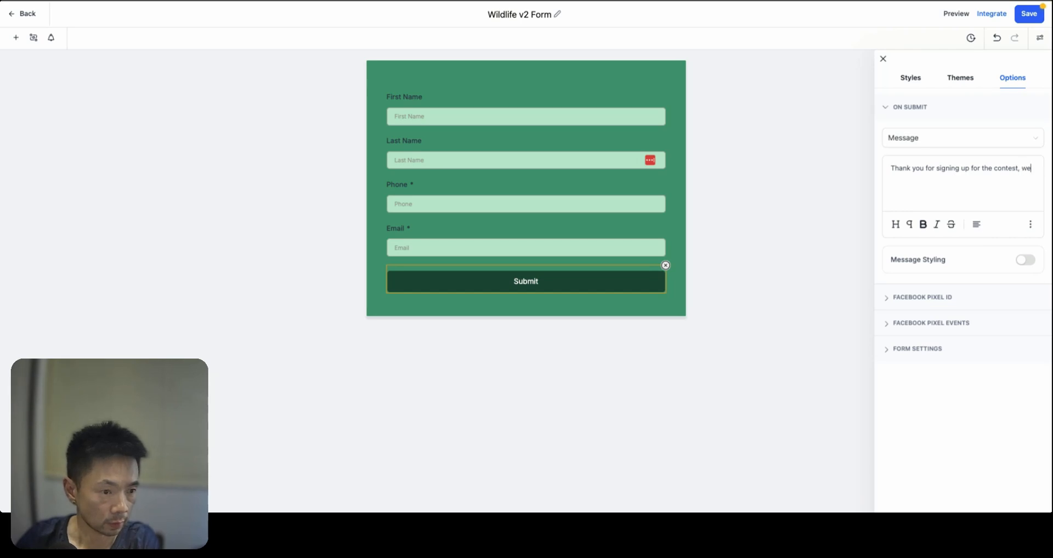
pyautogui.write(' will')
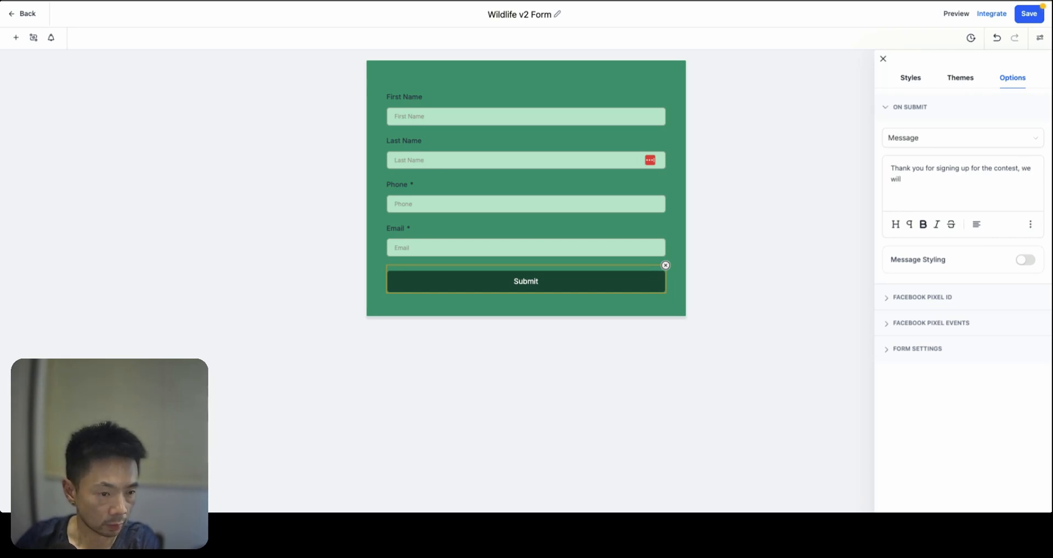
pyautogui.write(' notify yo')
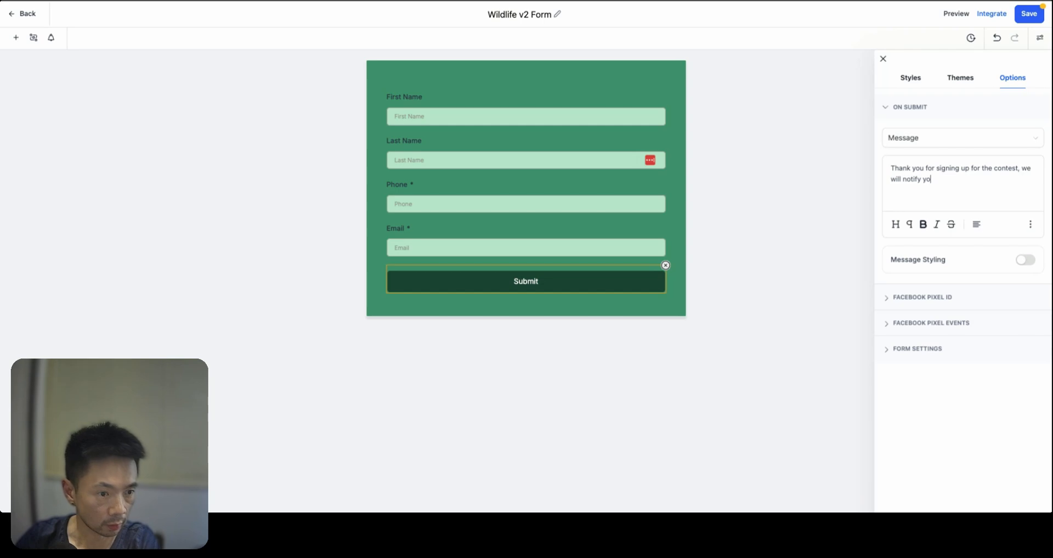
pyautogui.write('u when th')
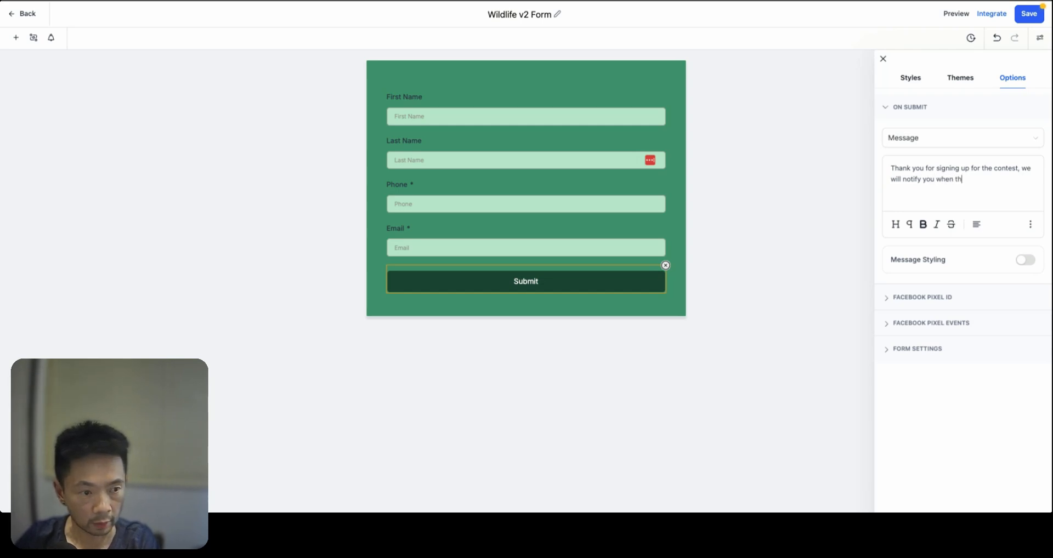
pyautogui.write('e contest')
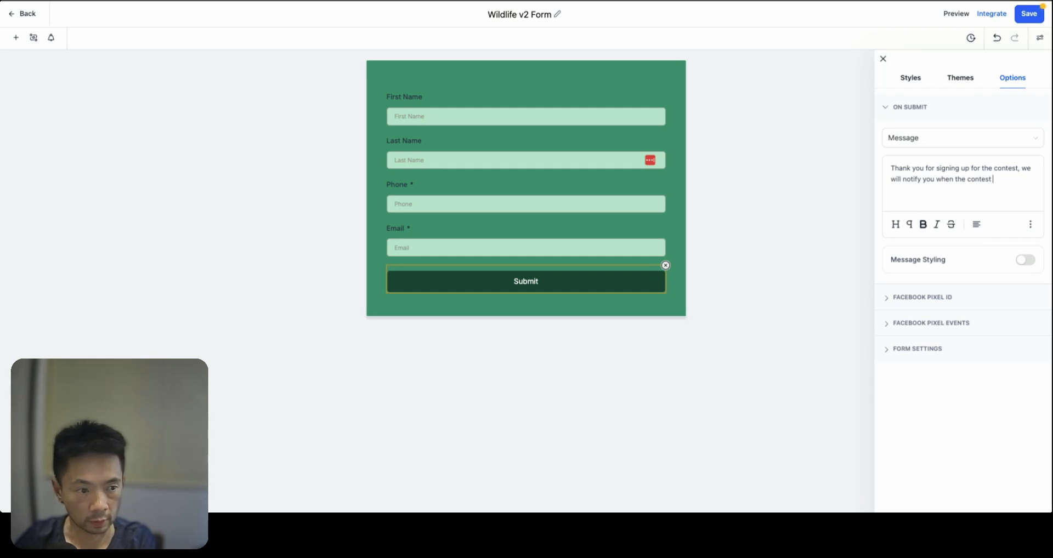
pyautogui.write(' is about to start.')
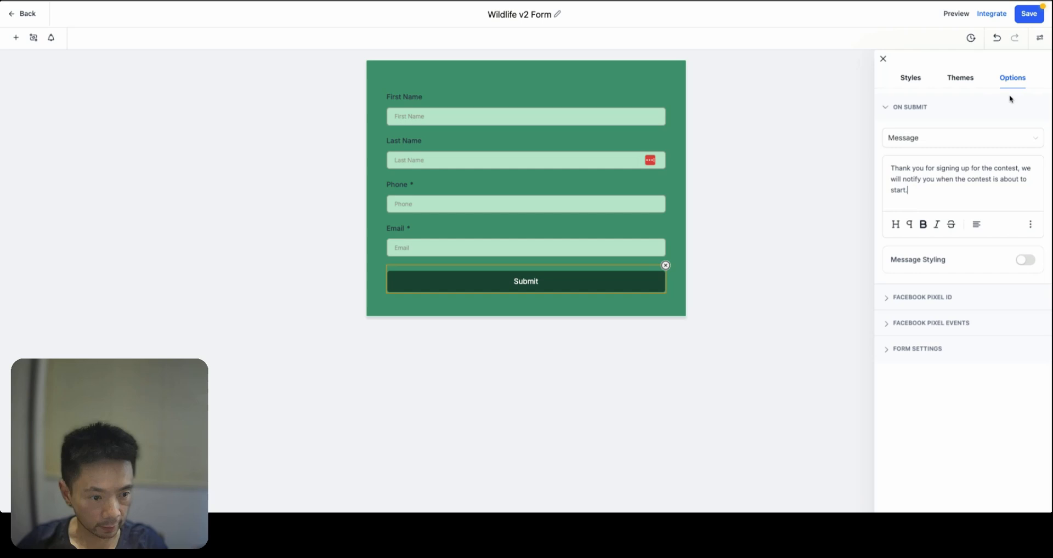
pyautogui.click(1035, 17)
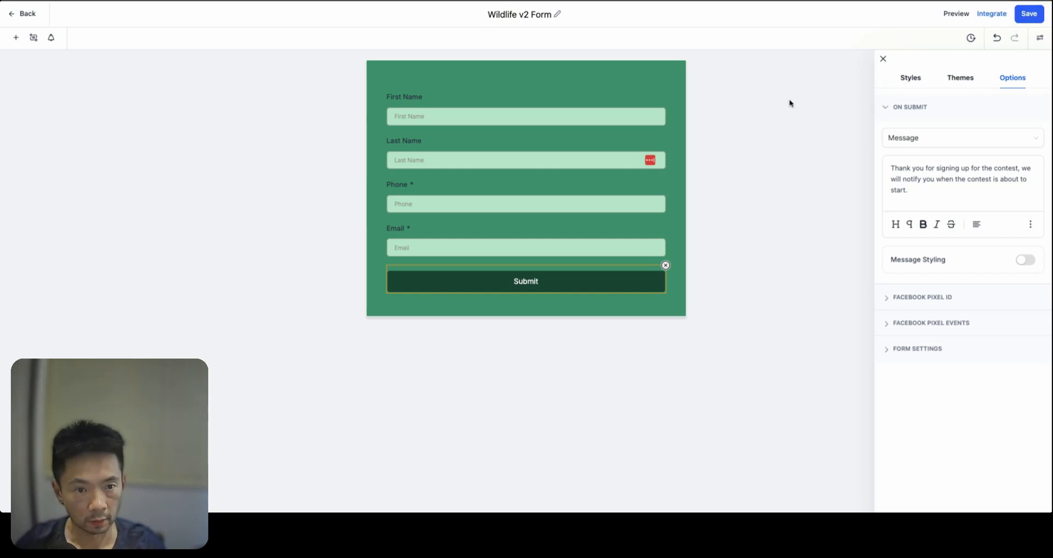
# Return to the website's Home page editor and check the link action of the header's Click to Sign Up button
pyautogui.click(794, 121)
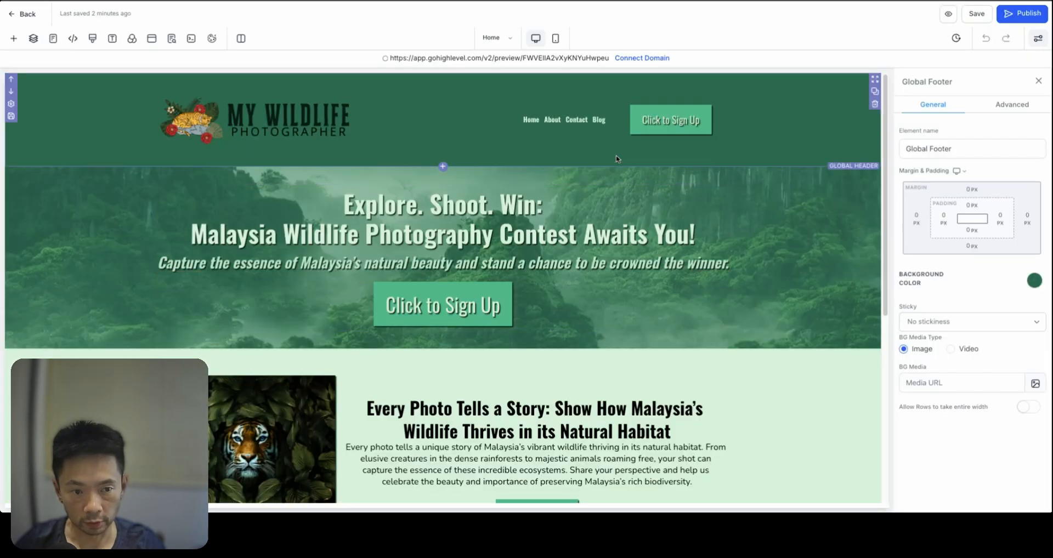
pyautogui.click(661, 129)
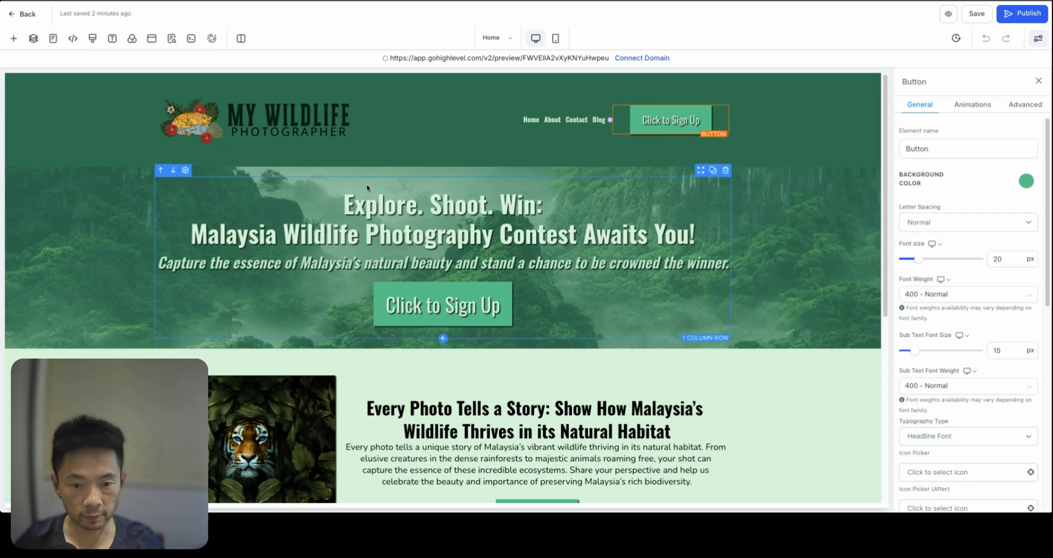
pyautogui.click(439, 306)
pyautogui.scroll(-2, 438, 306)
pyautogui.scroll(2, 537, 395)
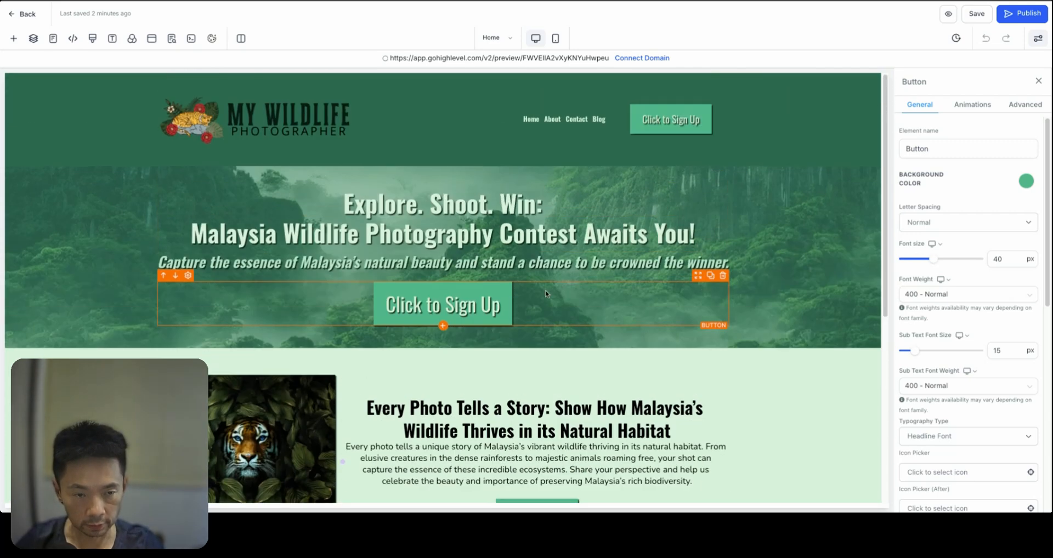
pyautogui.click(680, 121)
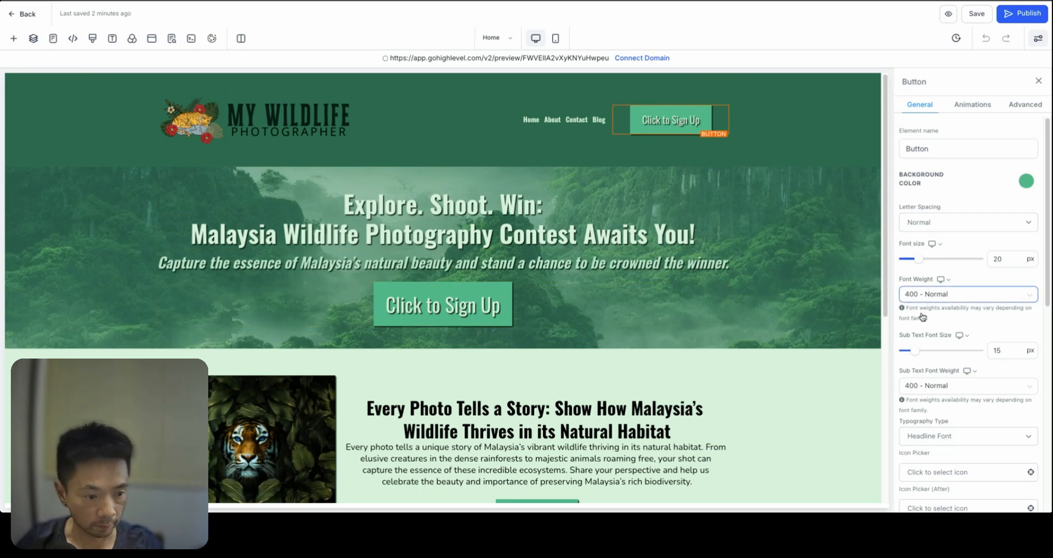
pyautogui.scroll(-5, 935, 340)
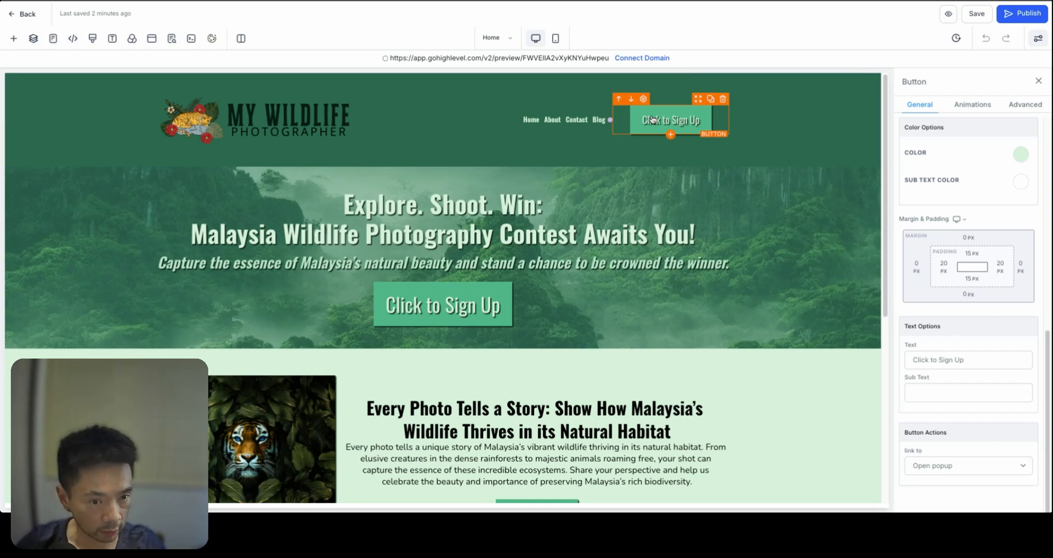
pyautogui.moveTo(947, 434); pyautogui.dragTo(904, 436)
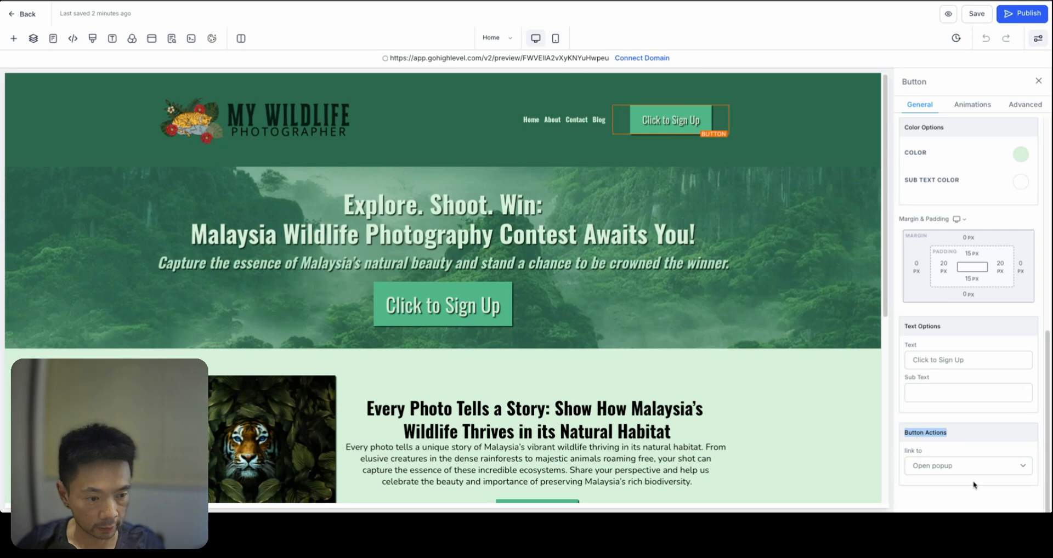
pyautogui.click(971, 465)
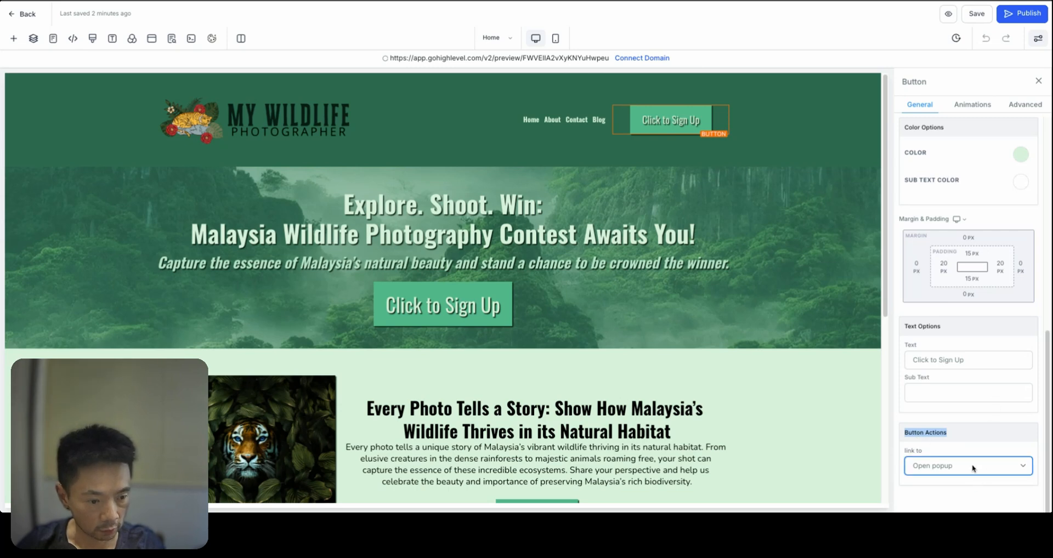
pyautogui.click(977, 427)
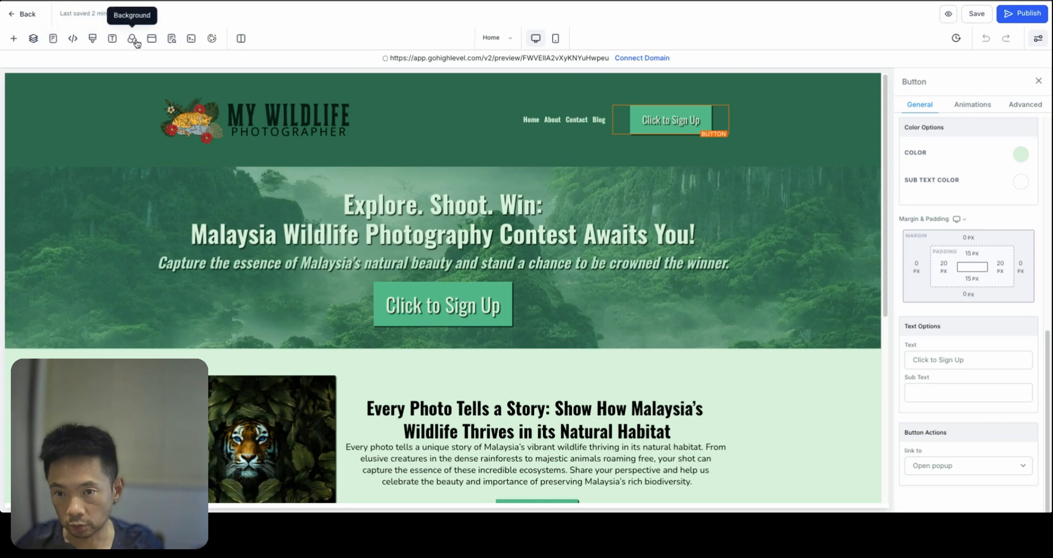
# Open the Home page's popup for editing and add a 1 Column row to it
pyautogui.click(155, 43)
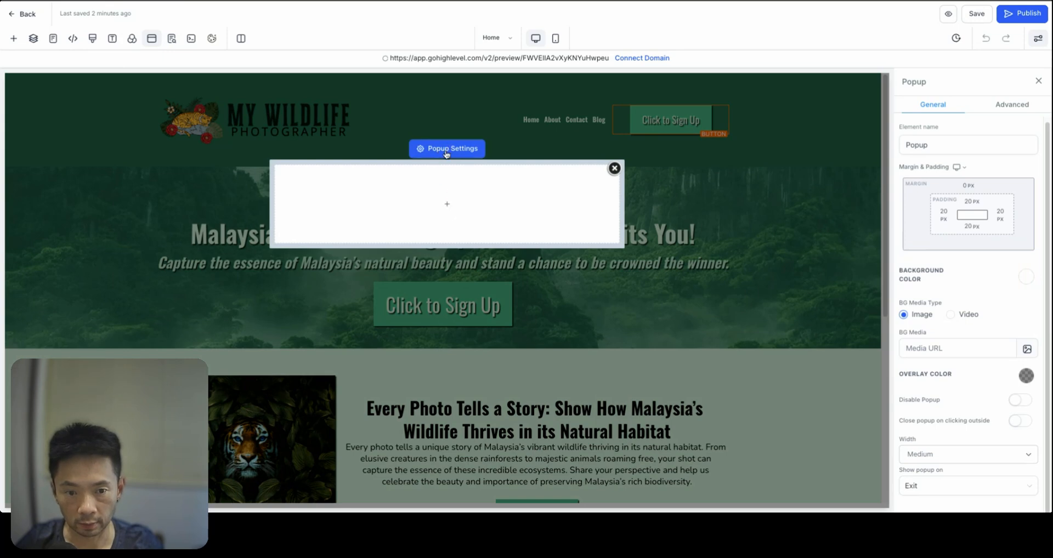
pyautogui.click(446, 207)
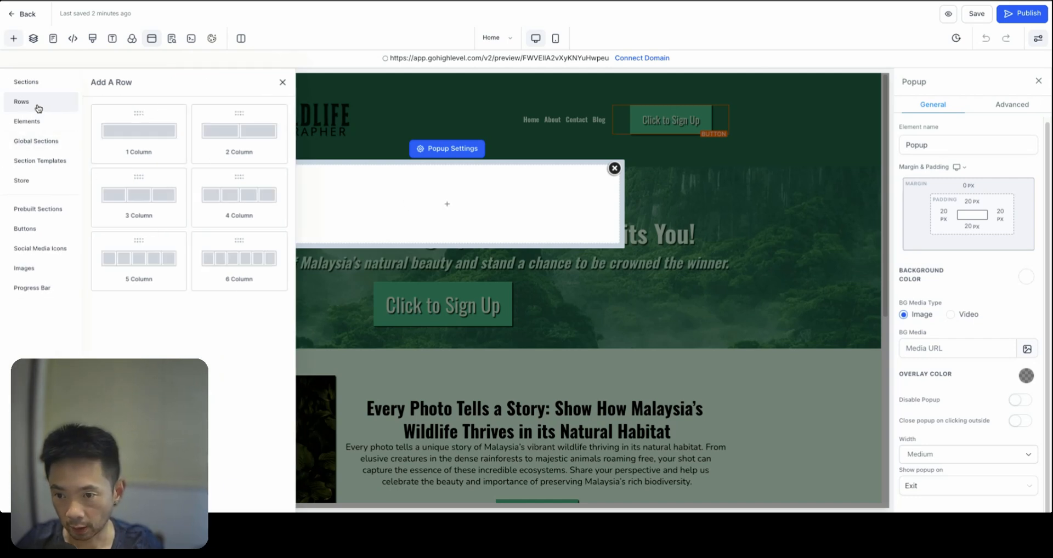
pyautogui.click(144, 130)
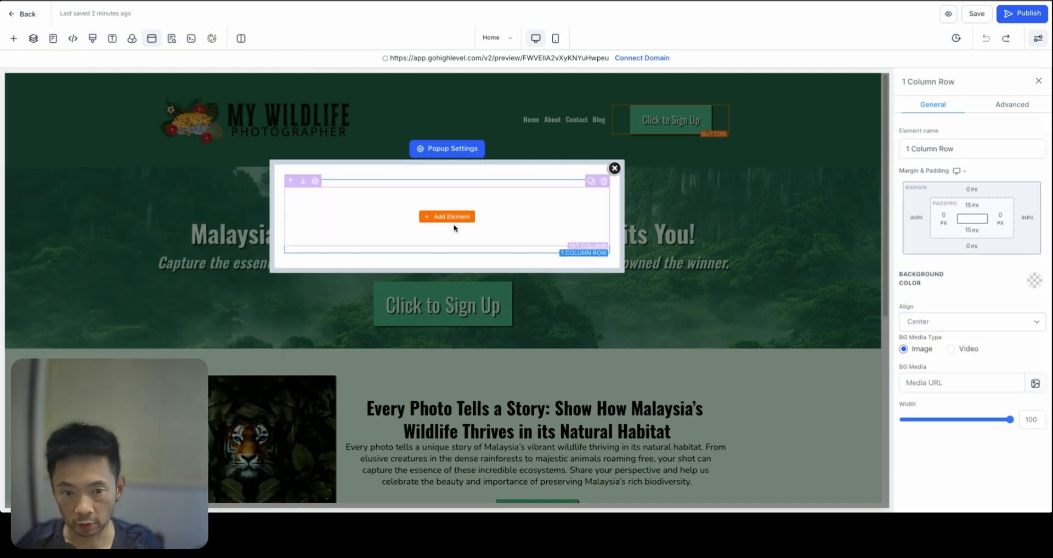
# Add a Form element to the popup's row and choose Wildlife v2 Form for it
pyautogui.click(453, 217)
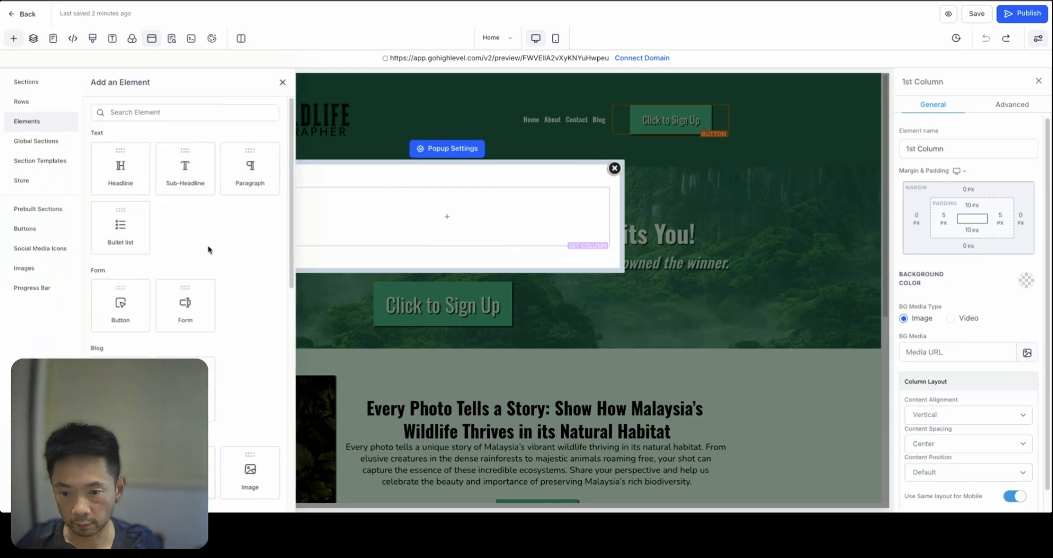
pyautogui.click(185, 305)
pyautogui.click(558, 219)
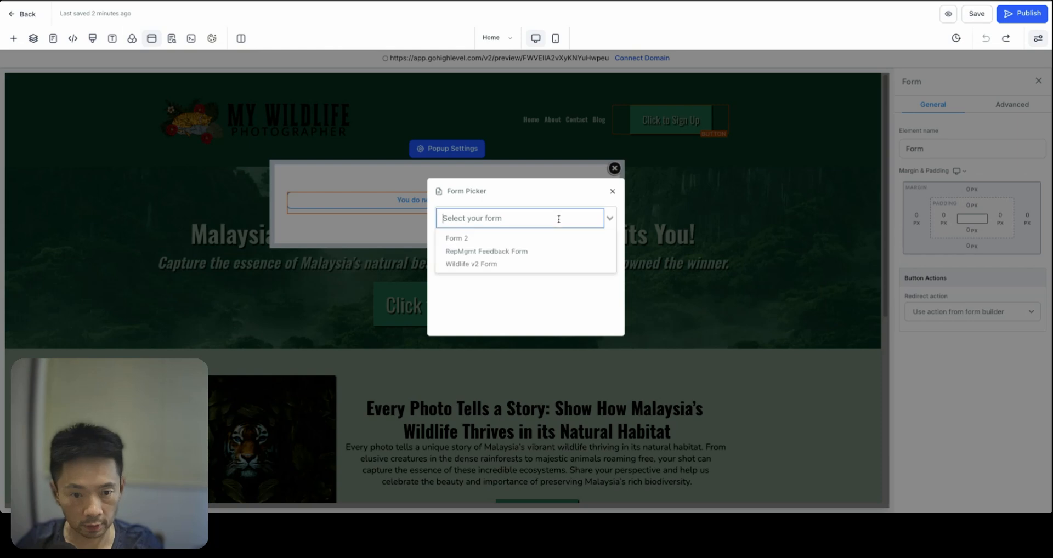
pyautogui.click(497, 267)
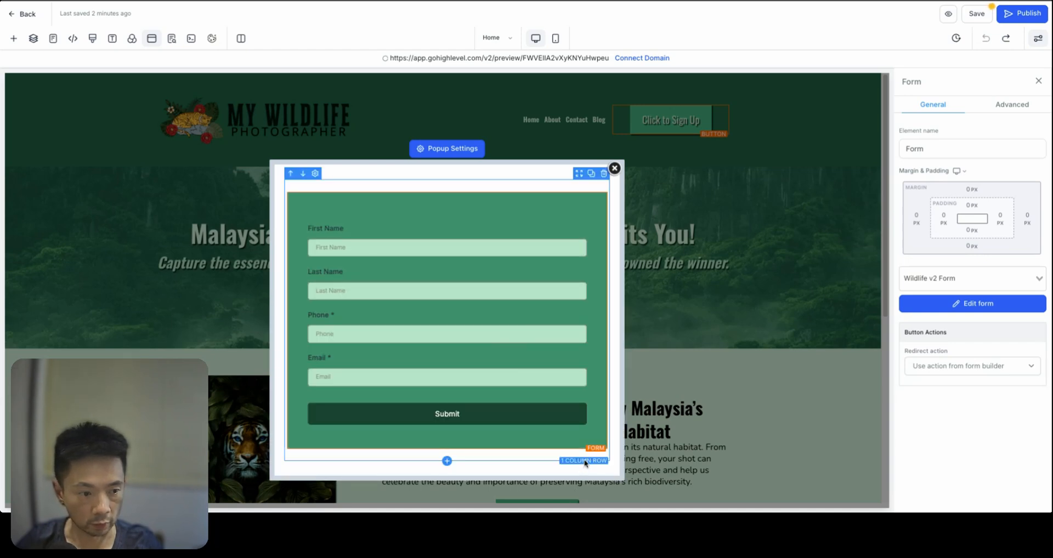
# Turn on the popup's "Close popup on clicking outside" setting, leaving Disable Popup off
pyautogui.click(431, 152)
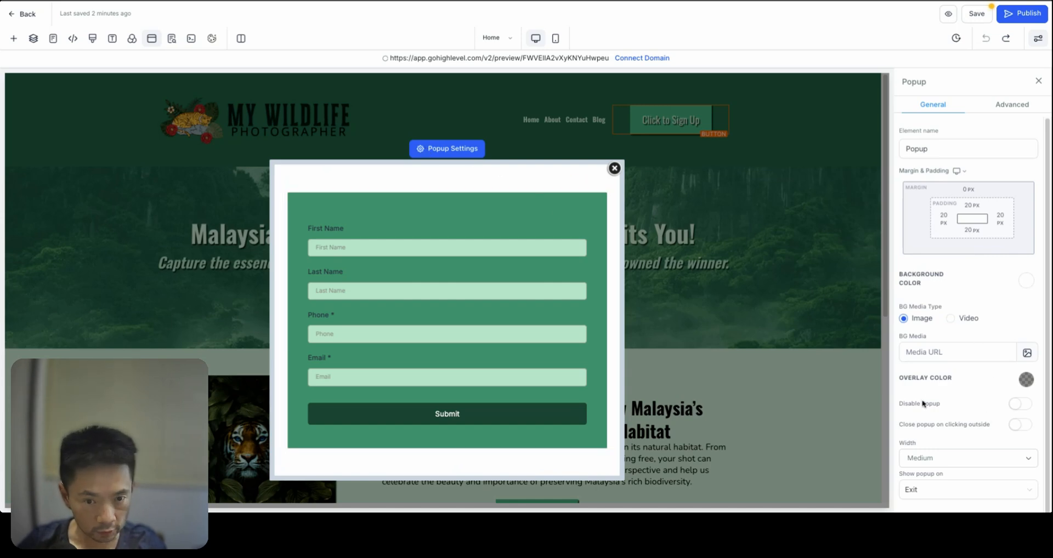
pyautogui.scroll(-1, 987, 413)
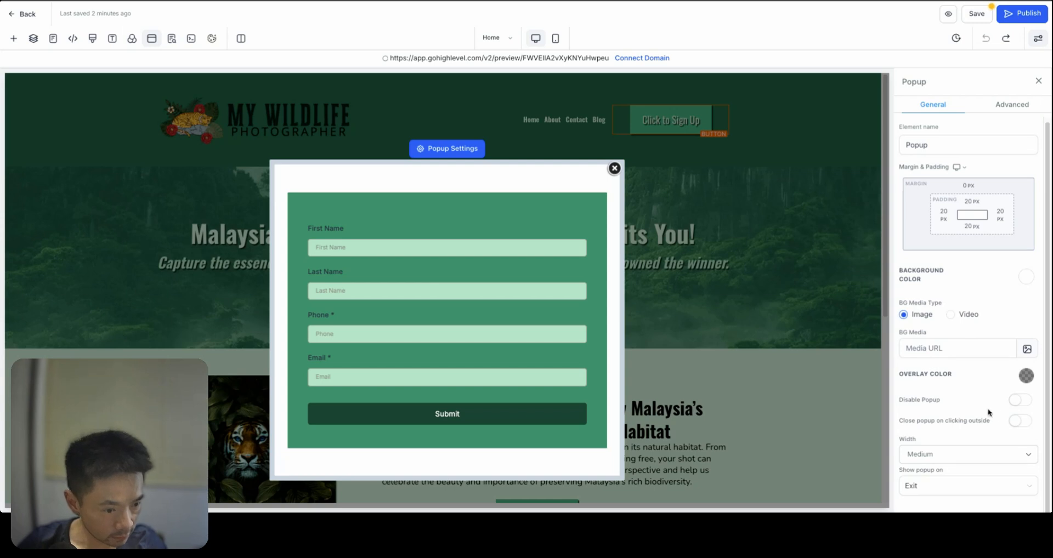
pyautogui.click(1020, 401)
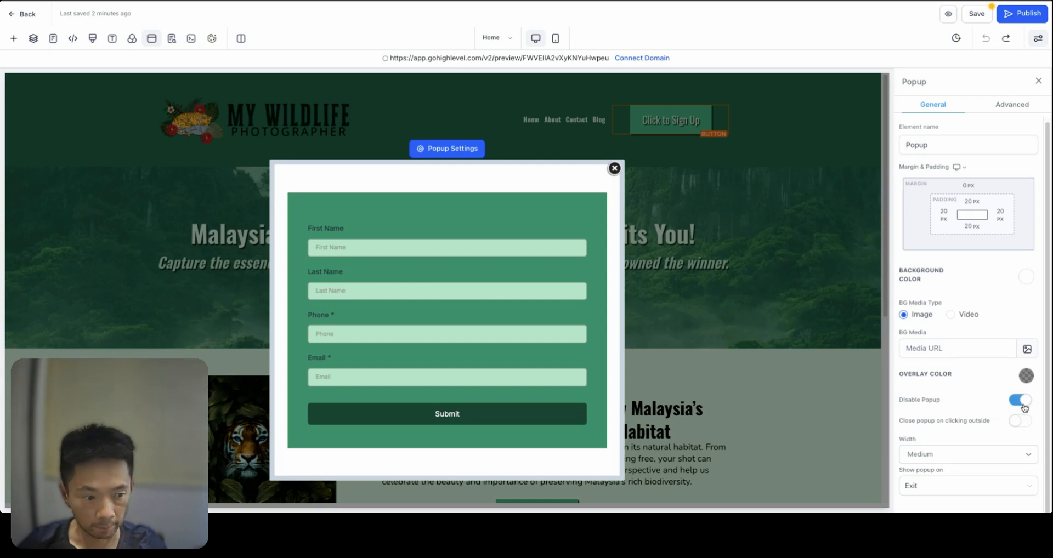
pyautogui.click(1021, 403)
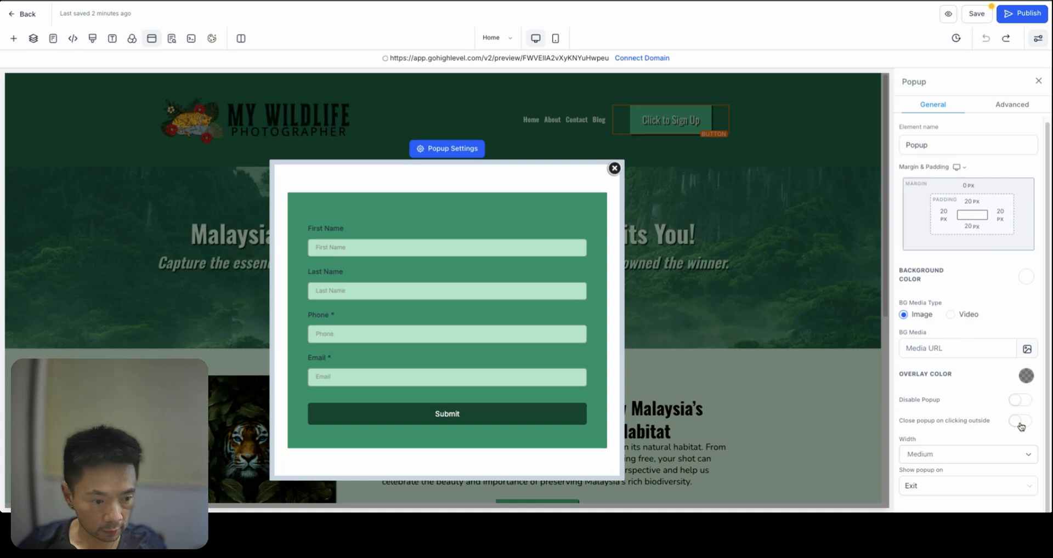
pyautogui.click(1020, 422)
pyautogui.click(1019, 423)
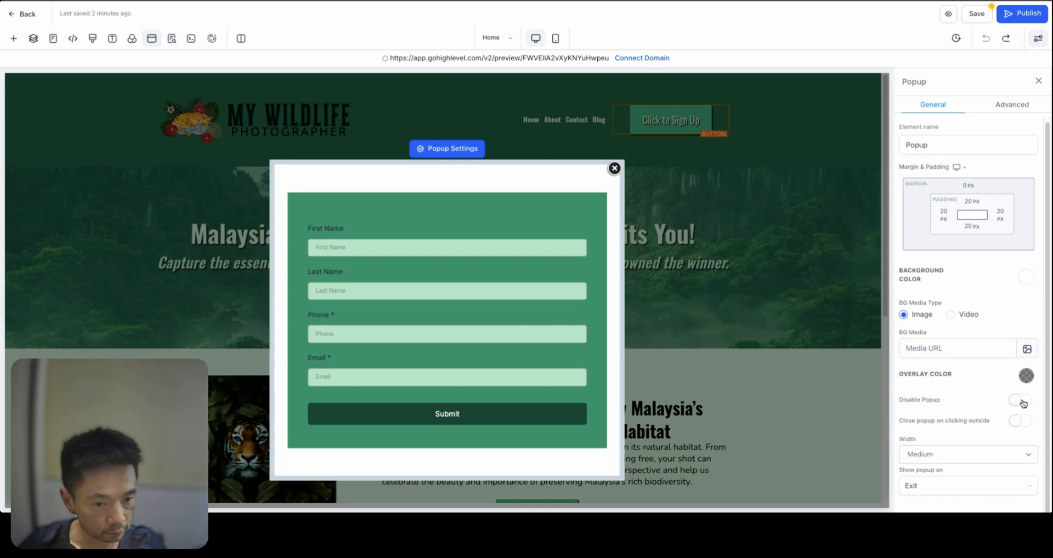
pyautogui.click(1023, 422)
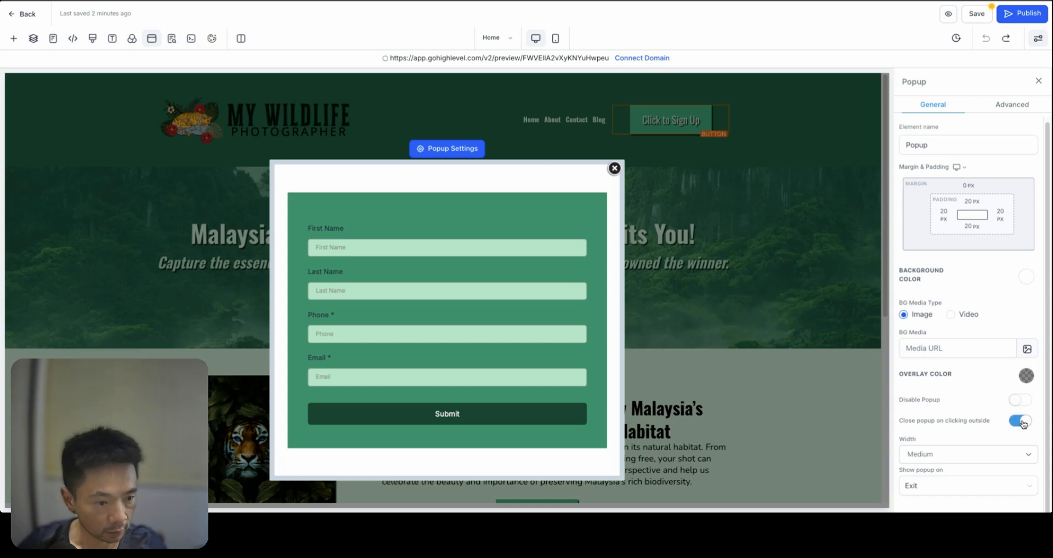
# Try bright green and transparent overlay colours for the popup and return to the semi-transparent dark grey one
pyautogui.click(1027, 384)
pyautogui.click(903, 398)
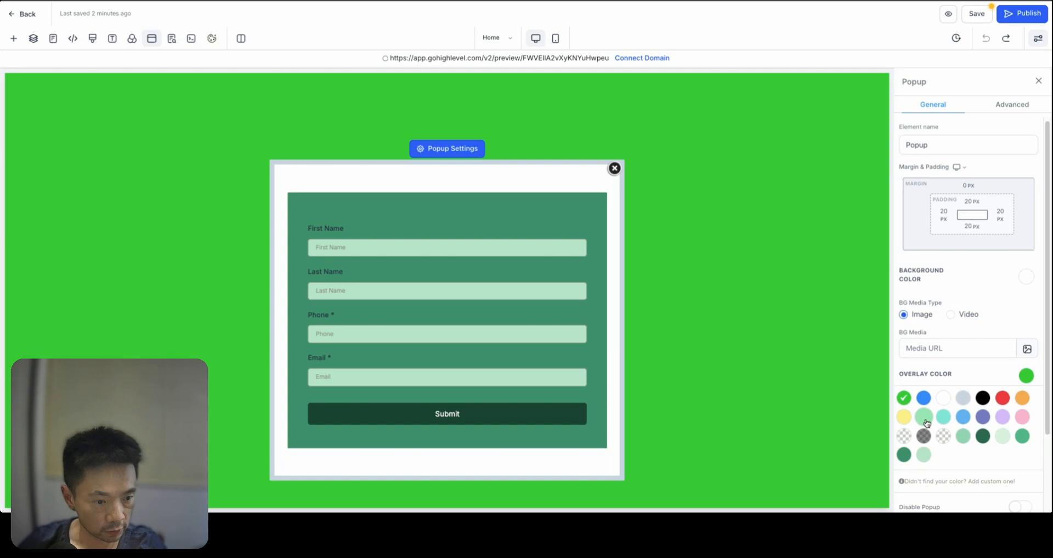
pyautogui.click(925, 439)
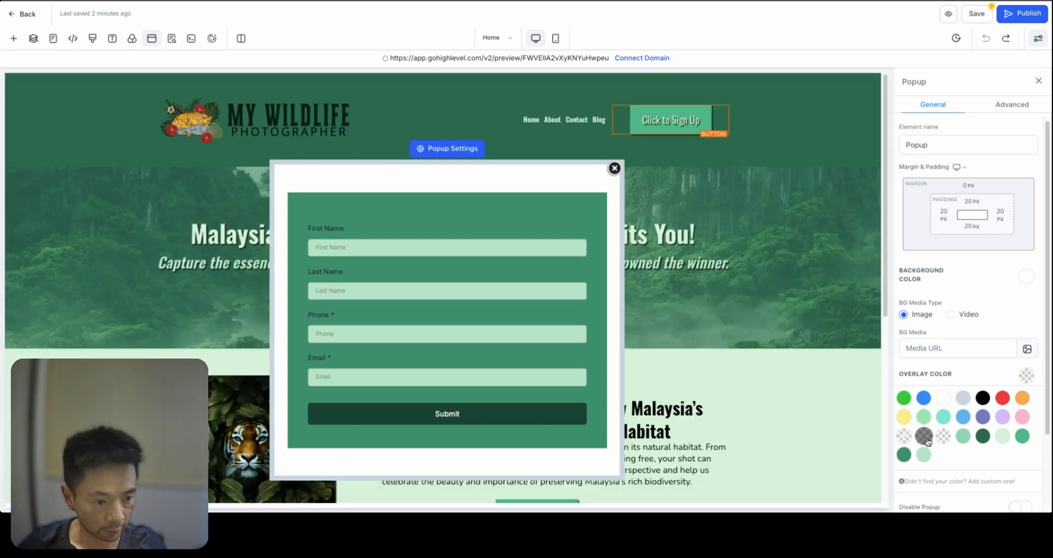
pyautogui.click(925, 439)
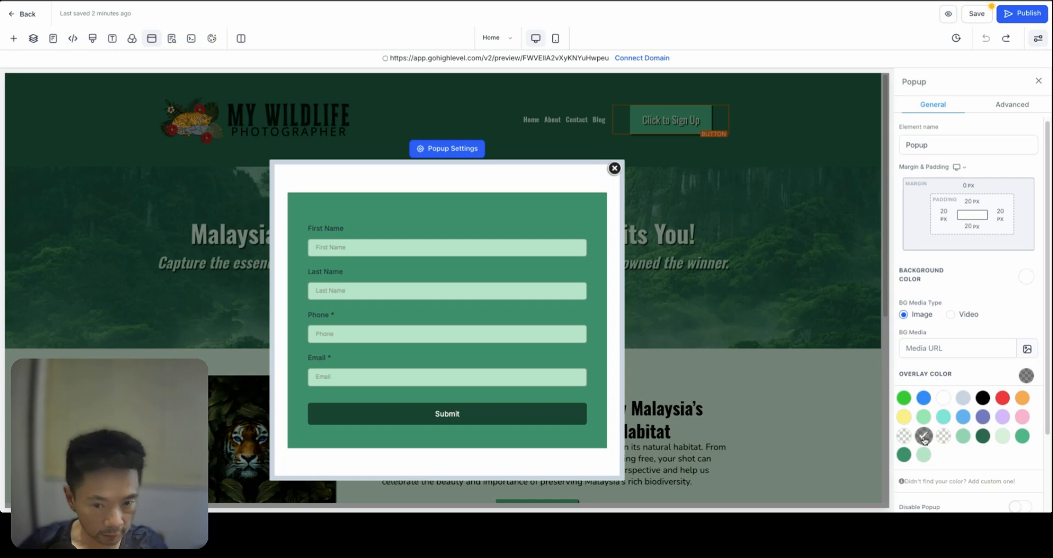
pyautogui.click(906, 439)
pyautogui.click(924, 436)
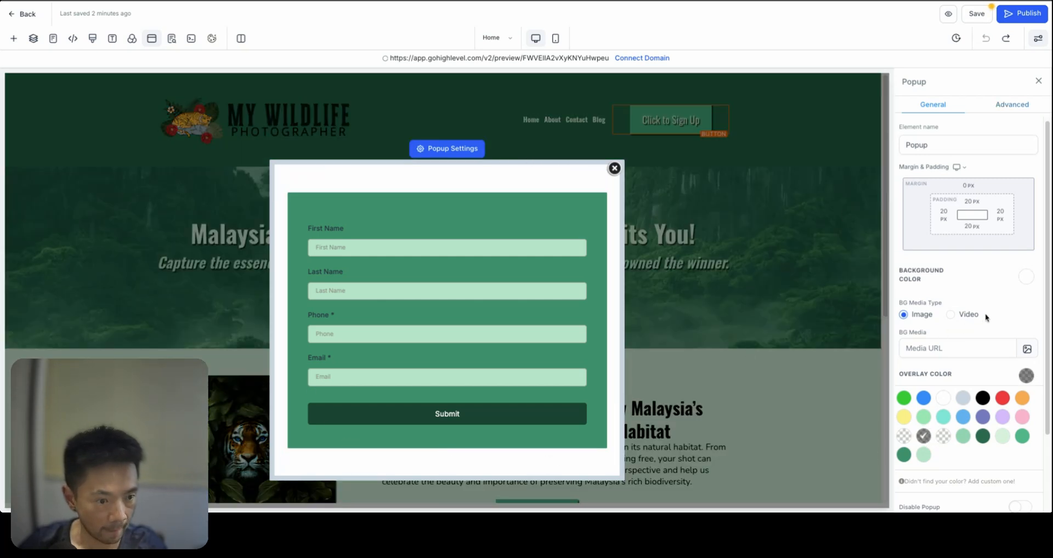
# Set the popup's background colour to the light green palette swatch and its width to Small
pyautogui.scroll(-2, 984, 312)
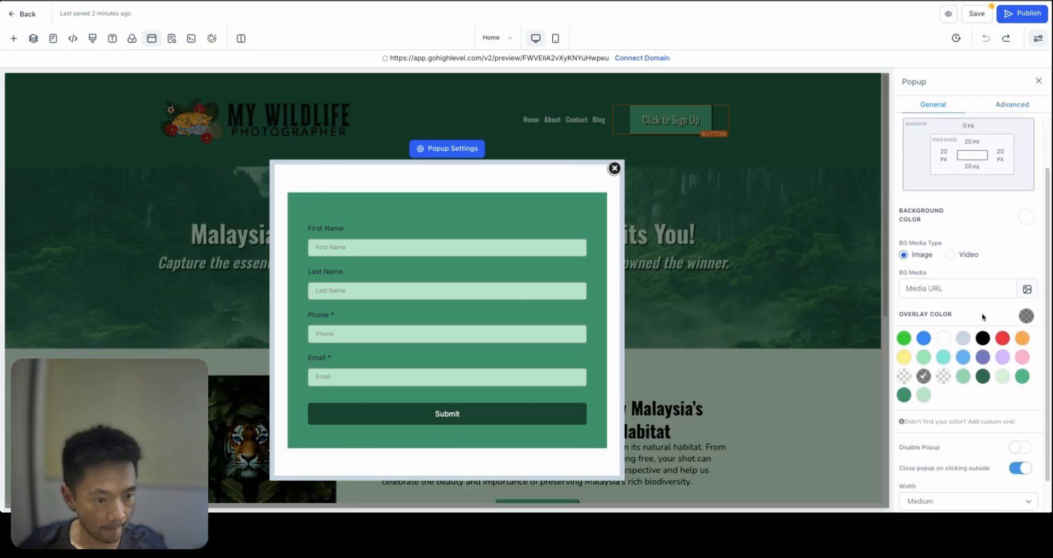
pyautogui.click(1023, 220)
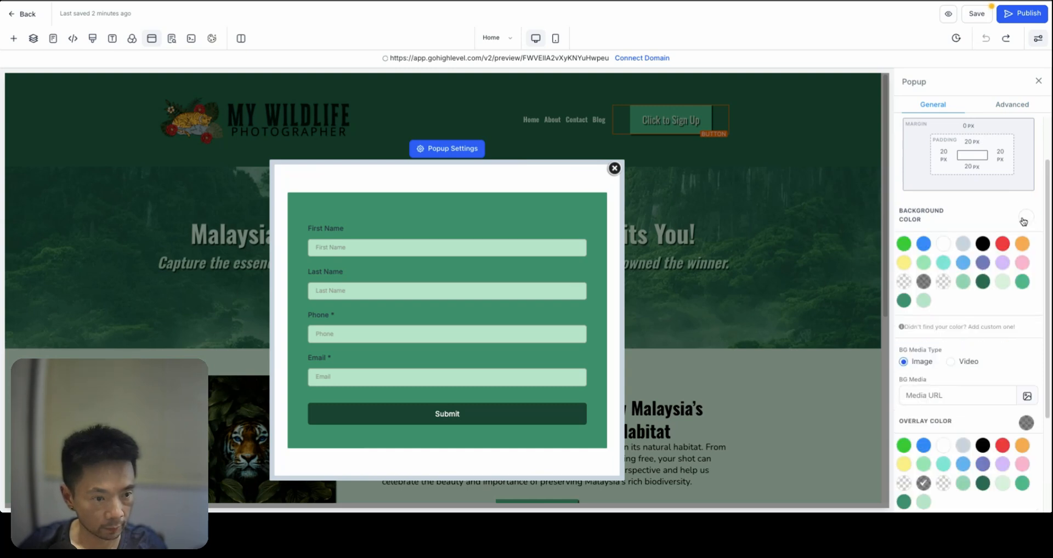
pyautogui.click(924, 302)
pyautogui.click(903, 302)
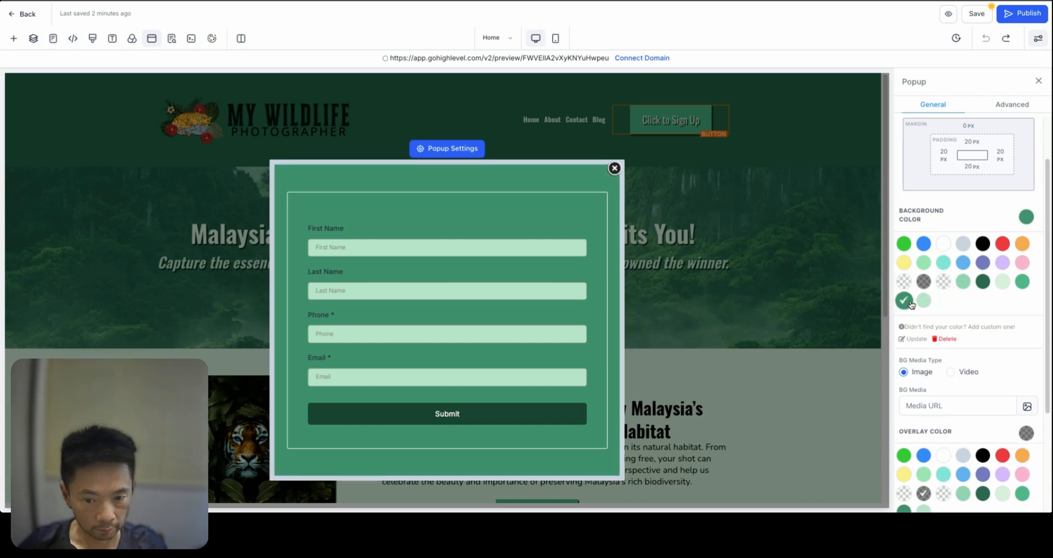
pyautogui.click(923, 301)
pyautogui.click(963, 281)
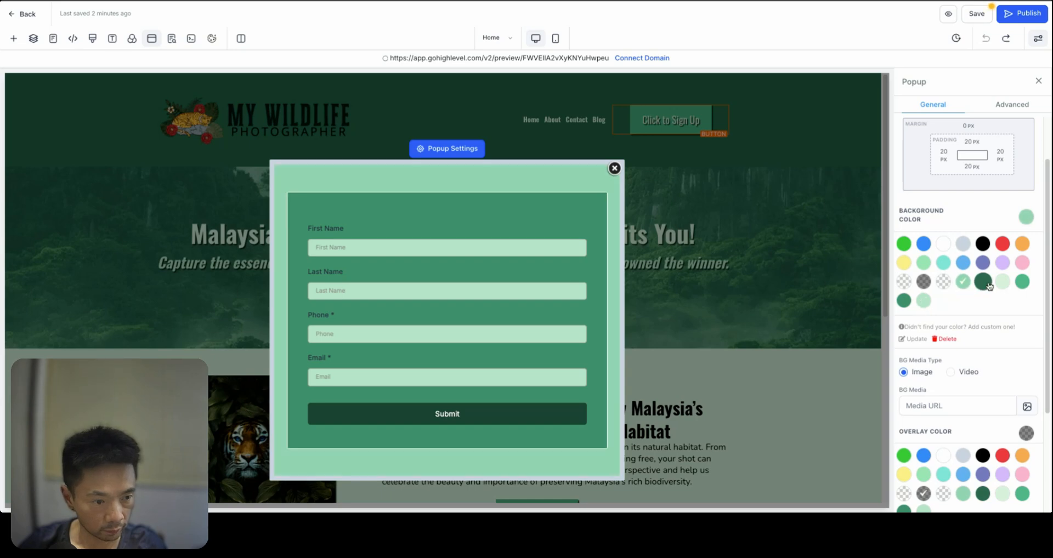
pyautogui.scroll(-3, 971, 381)
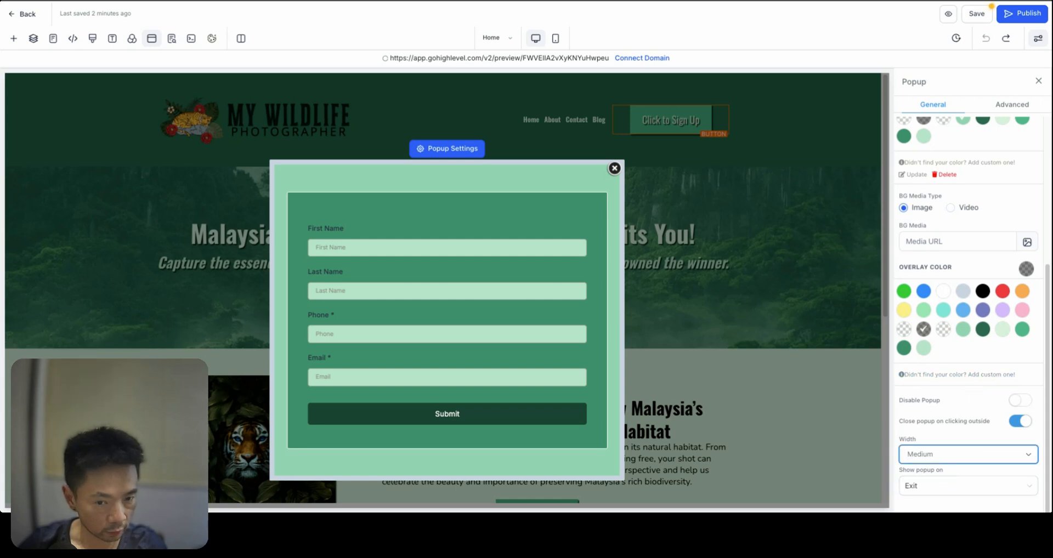
pyautogui.click(907, 467)
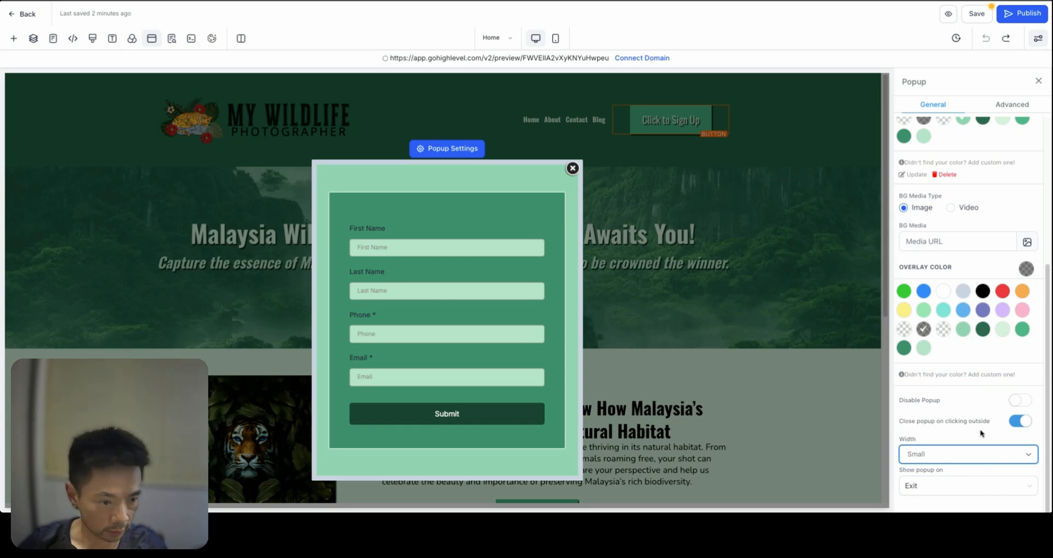
# Compare the popup with and without its full border and set it to No Border
pyautogui.scroll(5, 981, 431)
pyautogui.click(1008, 104)
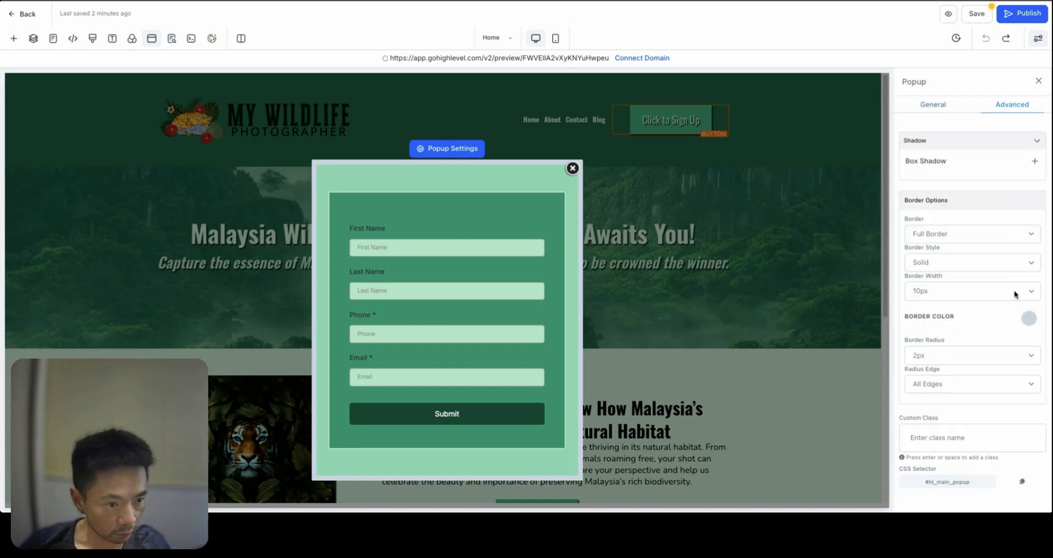
pyautogui.click(982, 234)
pyautogui.click(980, 222)
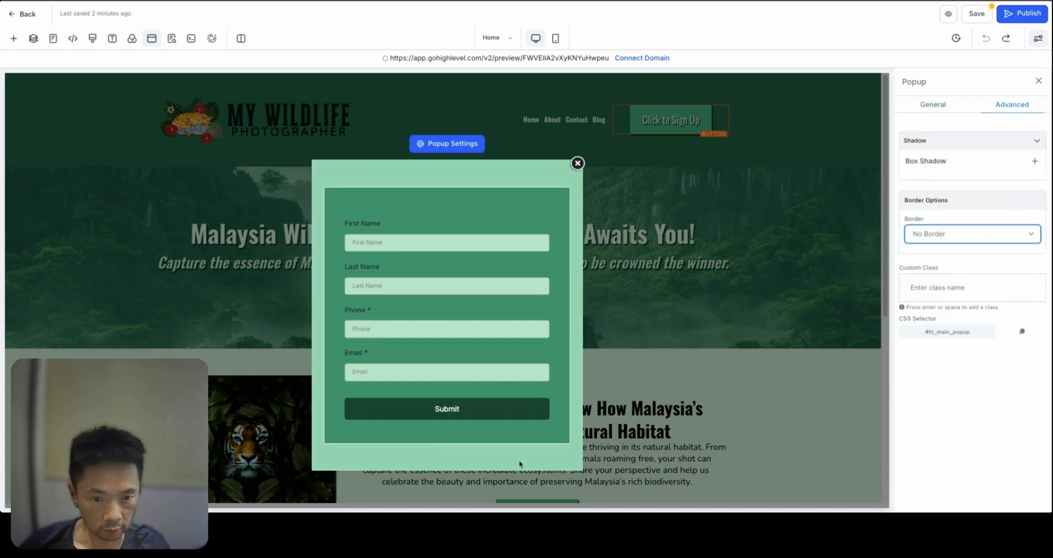
pyautogui.click(946, 235)
pyautogui.click(946, 252)
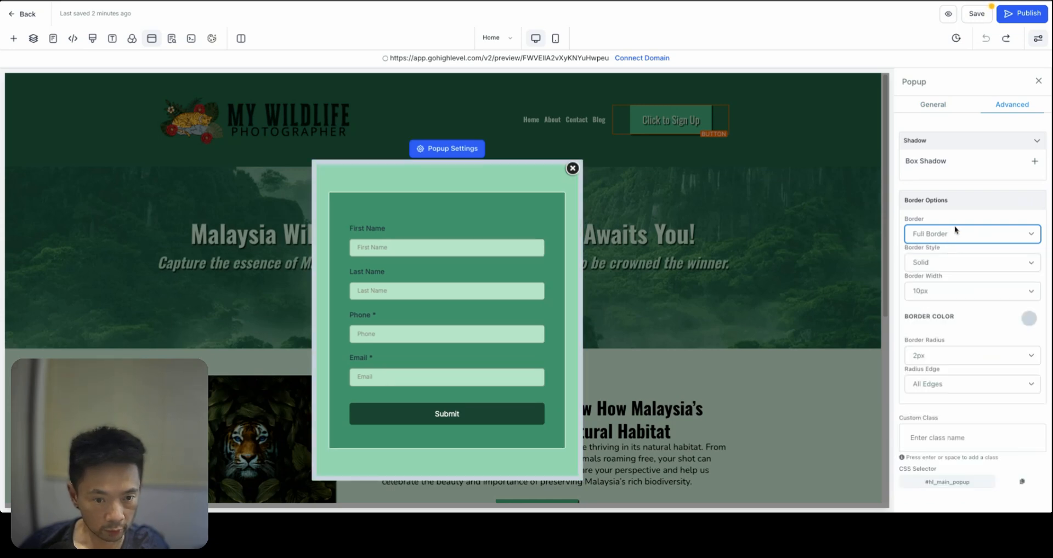
pyautogui.click(952, 233)
pyautogui.click(953, 221)
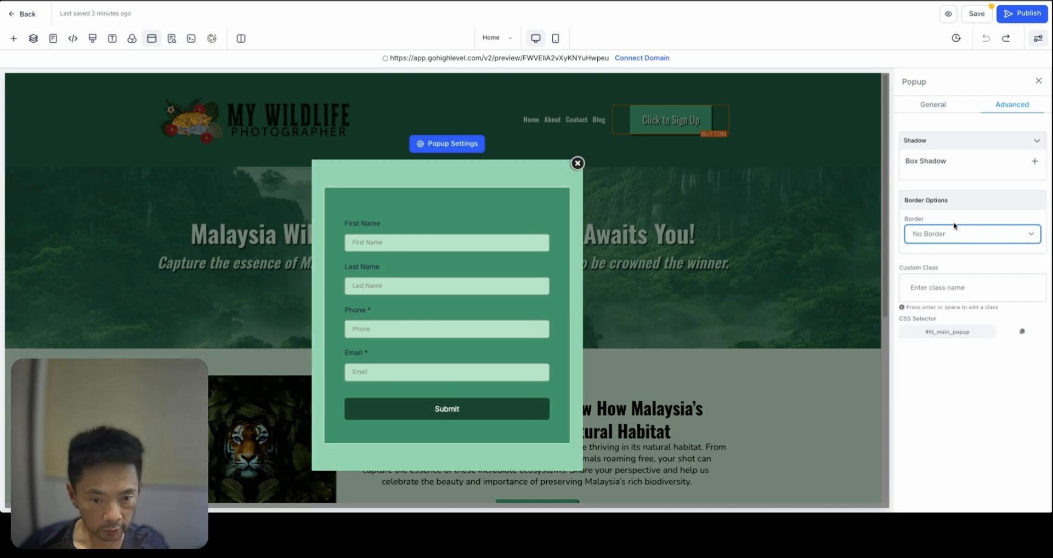
# Add an outer box shadow of 2px 2px 2px 0px to the popup and open its settings
pyautogui.click(1034, 162)
pyautogui.click(1030, 184)
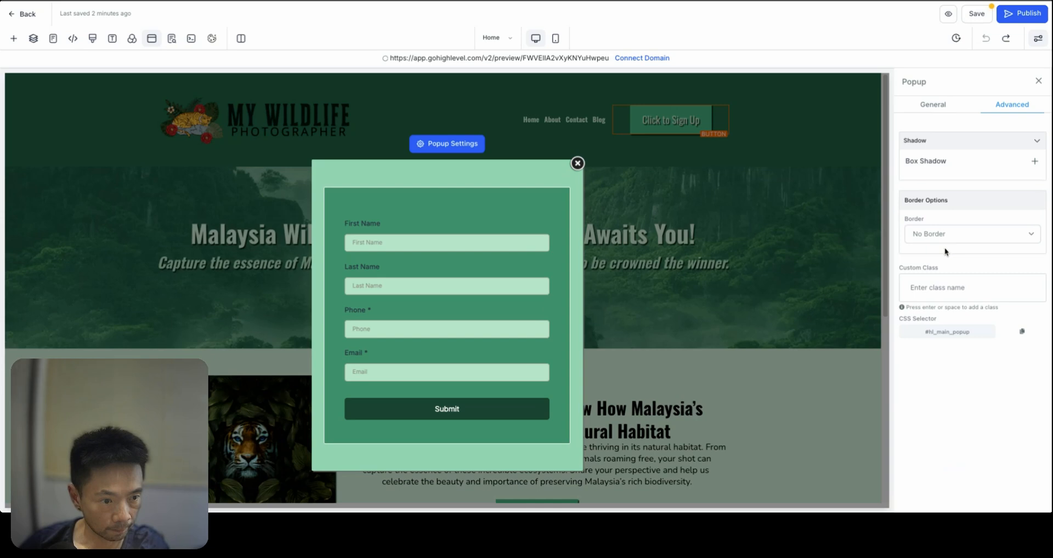
pyautogui.click(1035, 162)
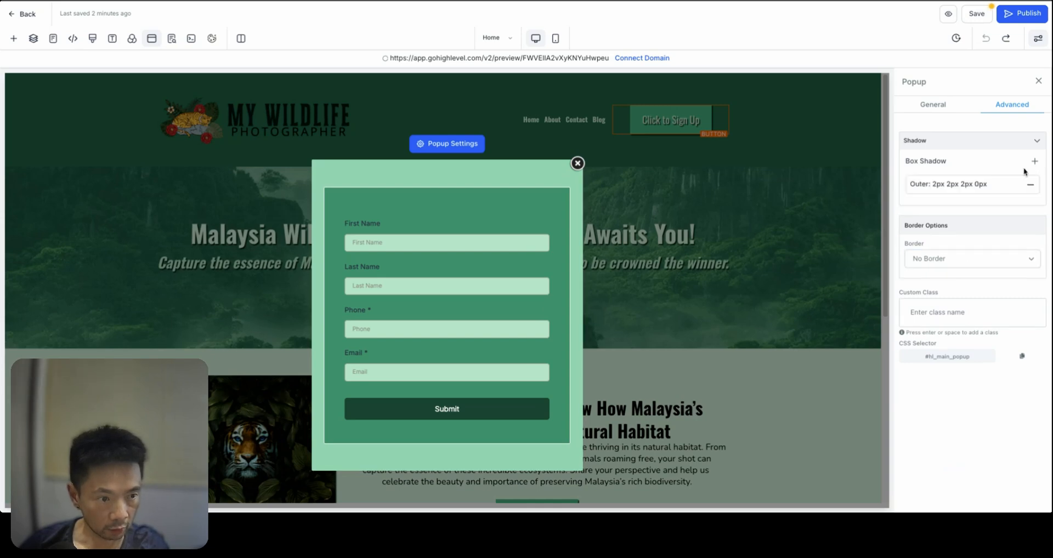
pyautogui.click(928, 190)
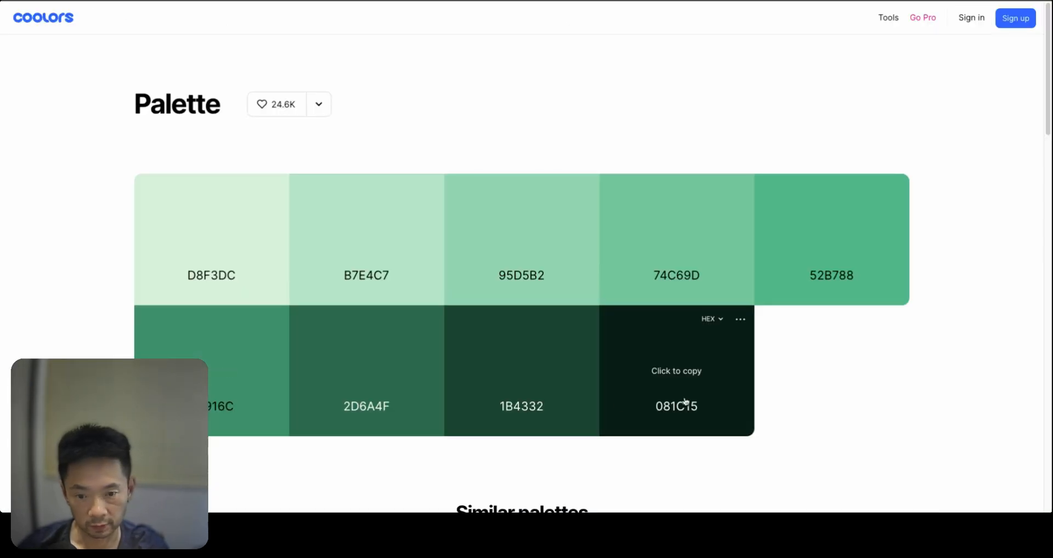
# Copy the colour 081C15 from the Coolors palette and set it as the popup's box shadow colour
pyautogui.click(691, 376)
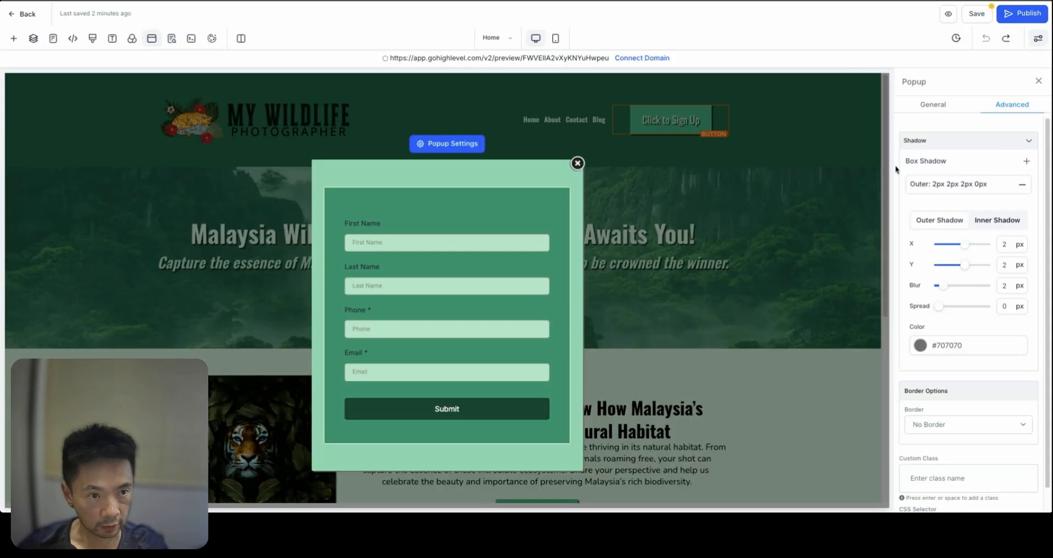
pyautogui.click(943, 345)
pyautogui.click(913, 481)
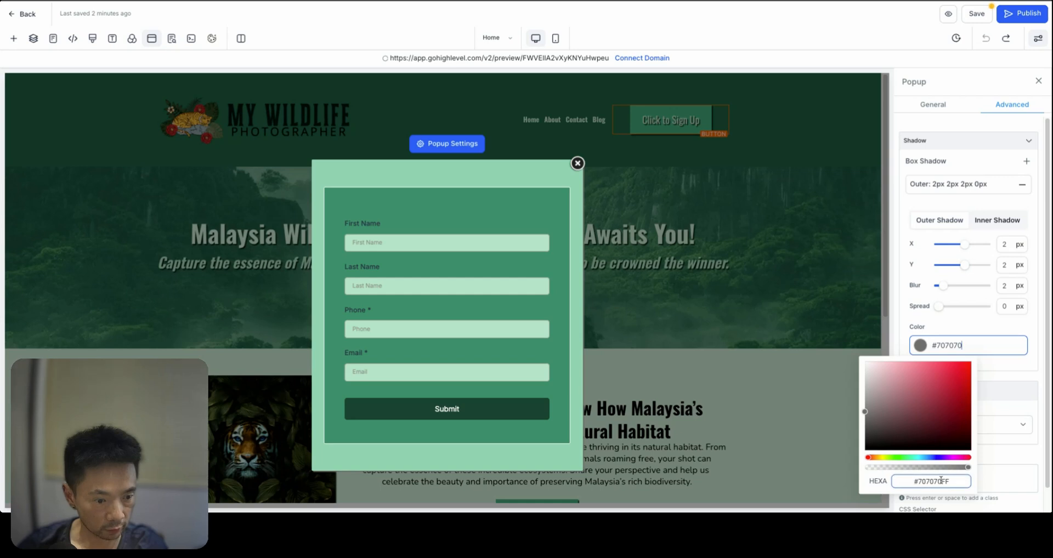
pyautogui.hotkey('ctrl', 'a')
pyautogui.hotkey('ctrl', 'v')
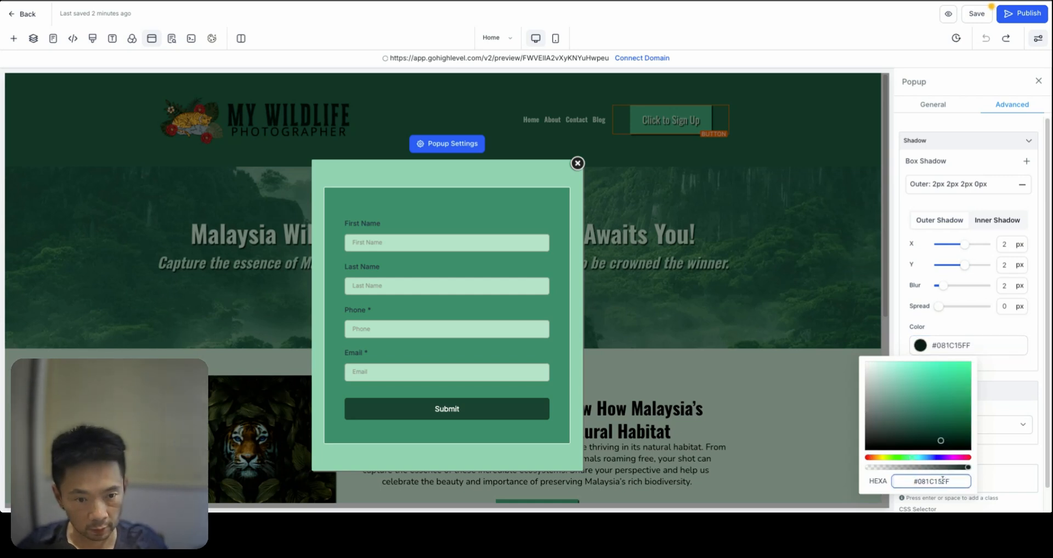
pyautogui.click(1005, 446)
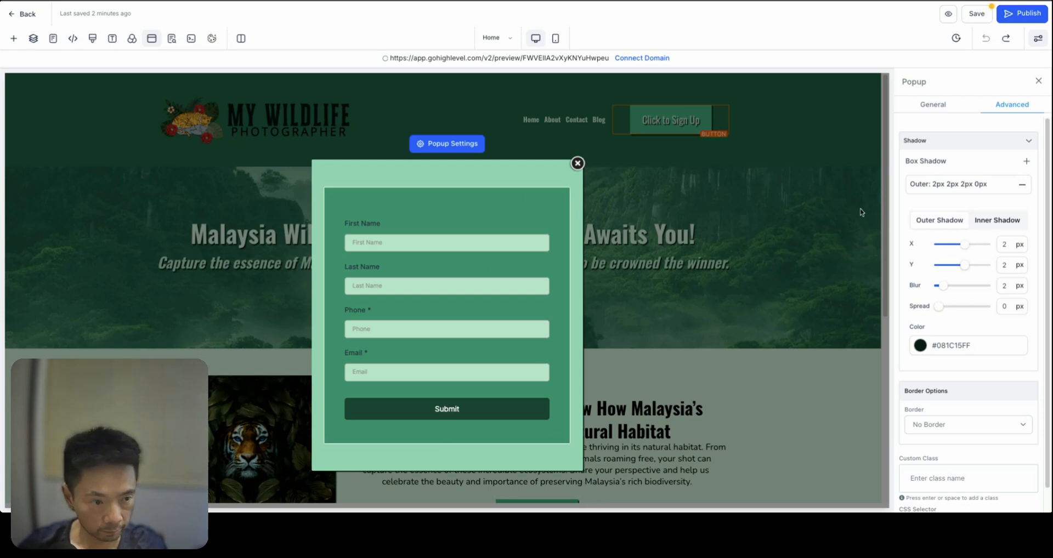
pyautogui.scroll(-1, 981, 329)
pyautogui.scroll(1, 978, 333)
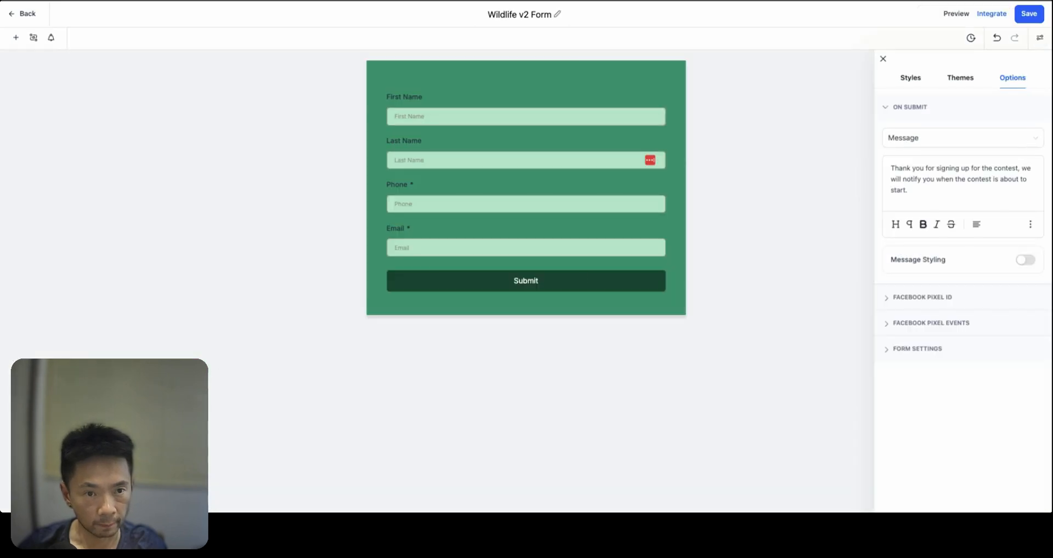
# In the Wildlife v2 Form editor, set the Submit button's shadow to 2 px horizontal and 2 px vertical
pyautogui.click(558, 285)
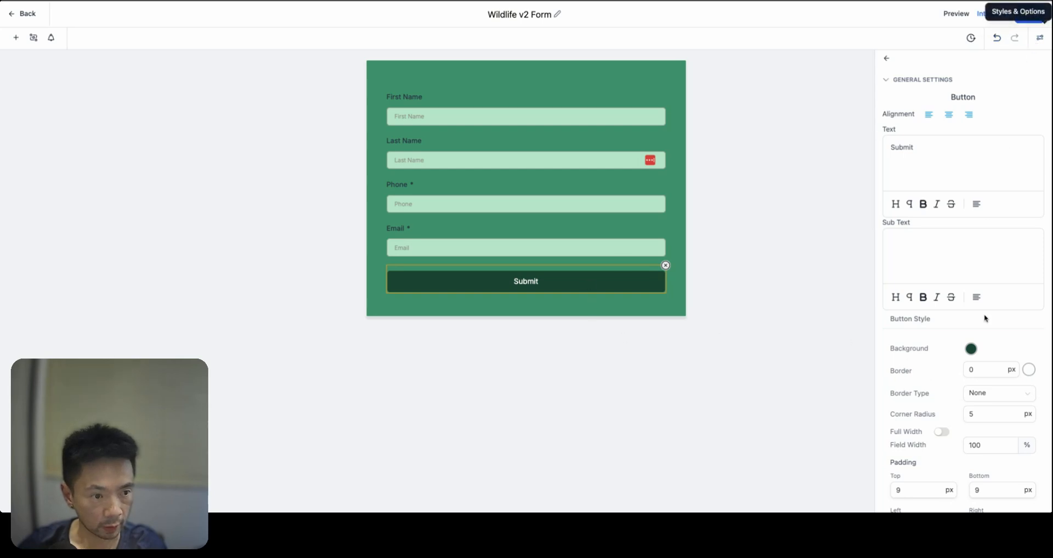
pyautogui.scroll(-7, 983, 359)
pyautogui.scroll(2, 983, 360)
pyautogui.click(910, 299)
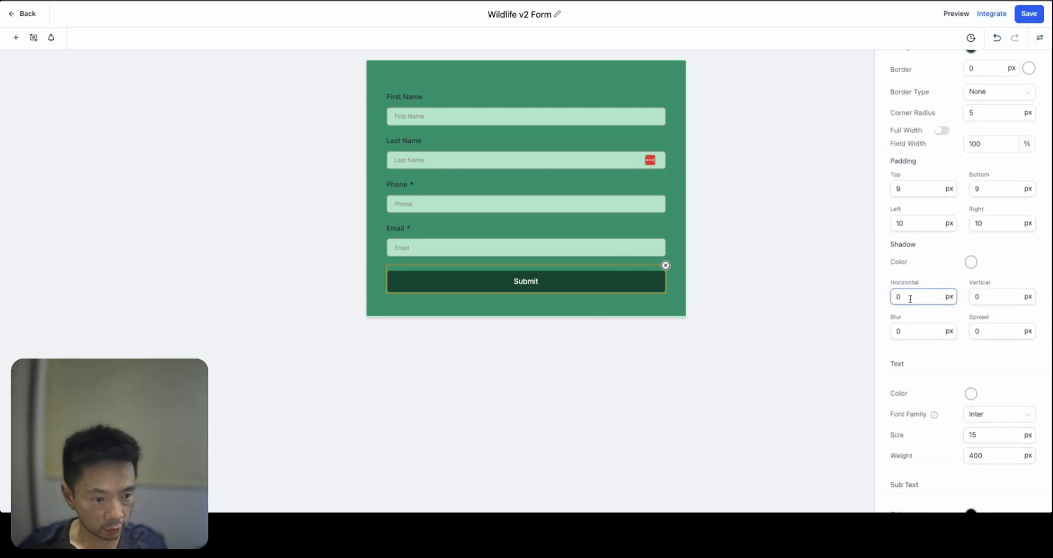
pyautogui.click(899, 333)
pyautogui.click(908, 298)
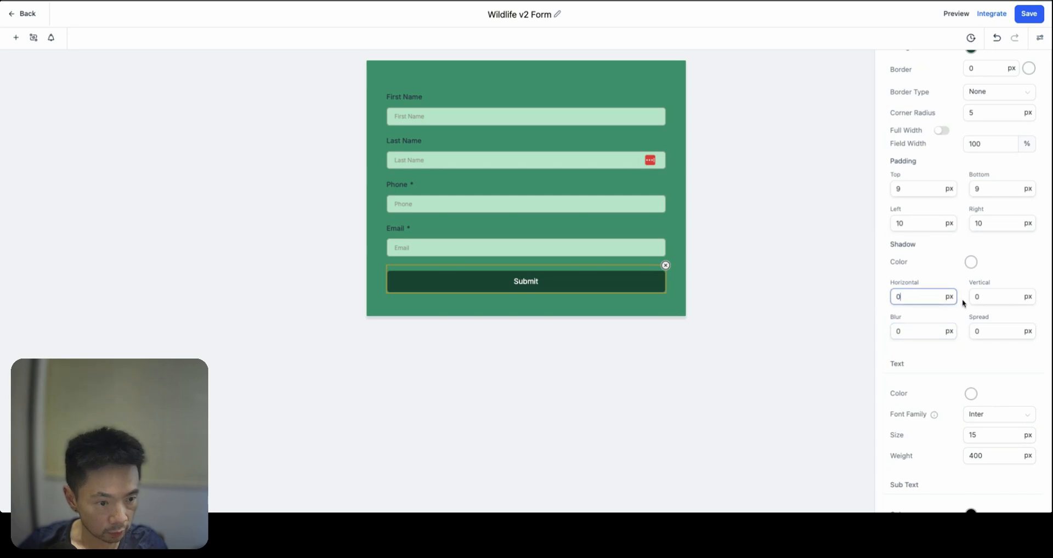
pyautogui.doubleClick(910, 297)
pyautogui.write('2')
pyautogui.press('Tab')
pyautogui.write('2')
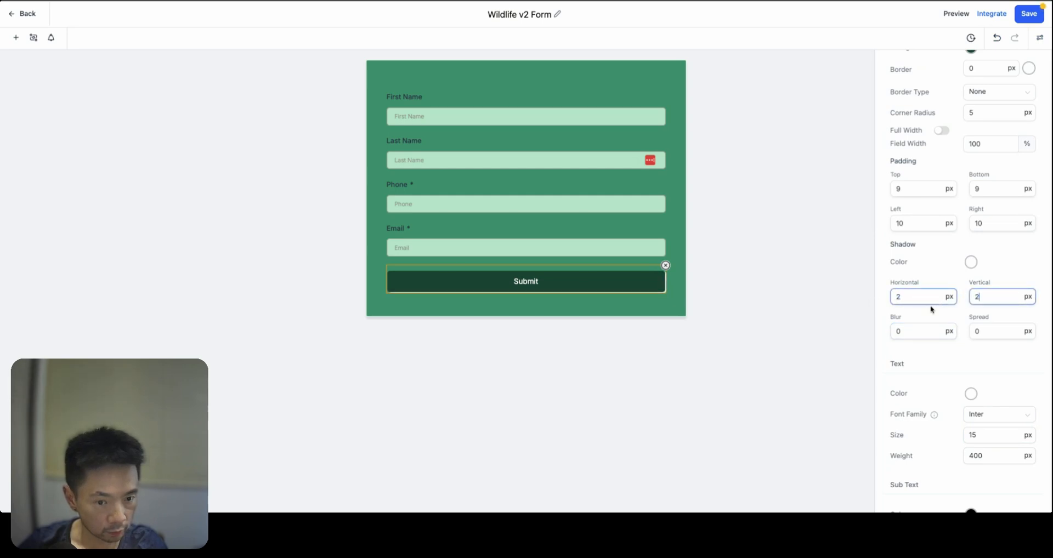
# Set the Submit button's shadow colour to the copied #081C15
pyautogui.click(973, 264)
pyautogui.doubleClick(984, 397)
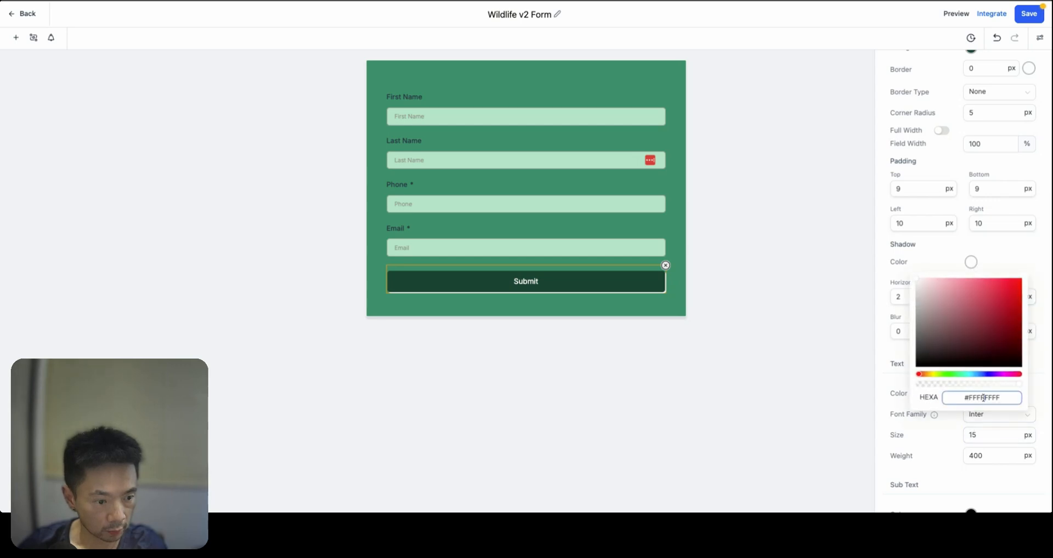
pyautogui.press('super+v')
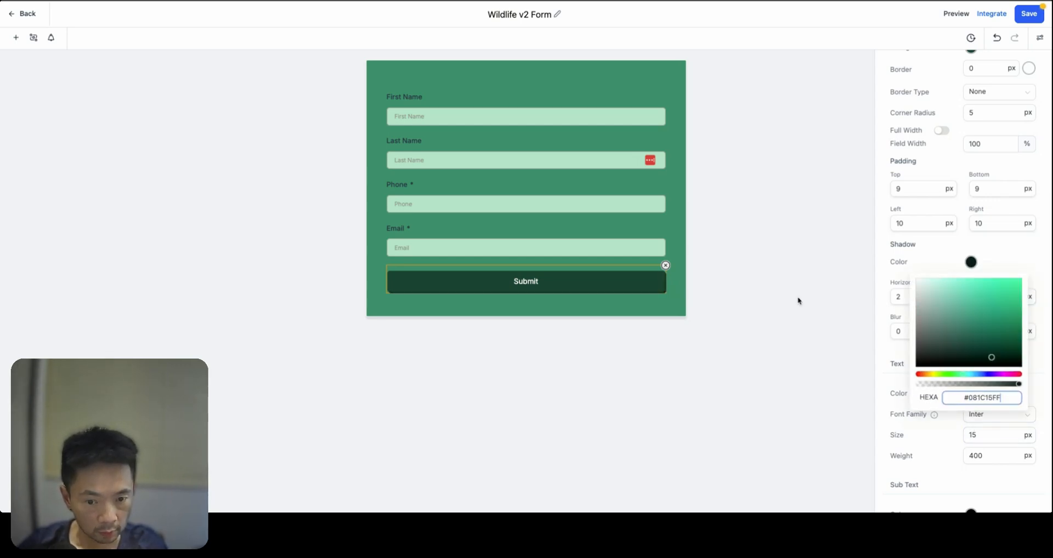
pyautogui.click(896, 347)
# Set the Submit button shadow's blur to 2 px and its spread to 1 px
pyautogui.doubleClick(906, 331)
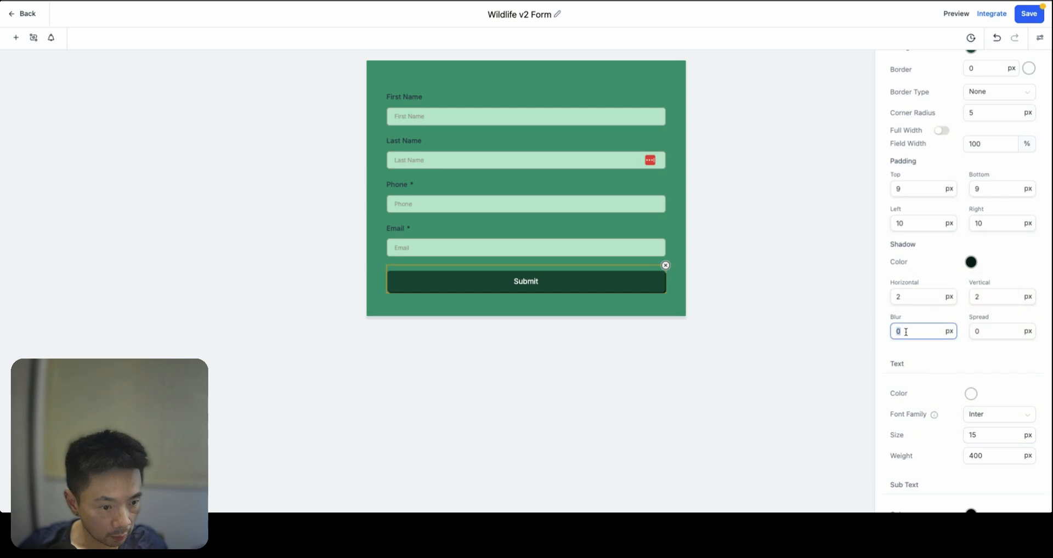
pyautogui.write('2')
pyautogui.doubleClick(974, 331)
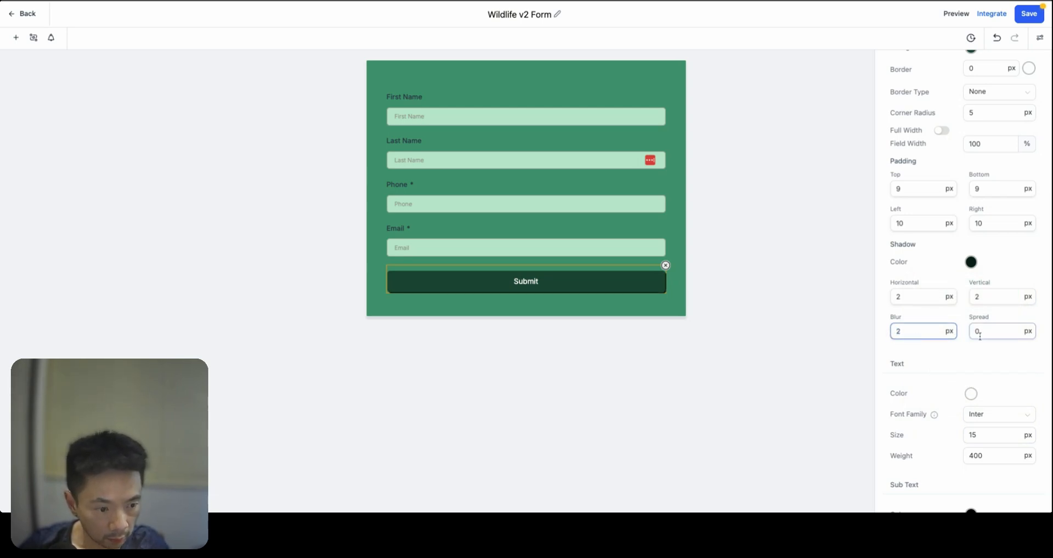
pyautogui.write('2')
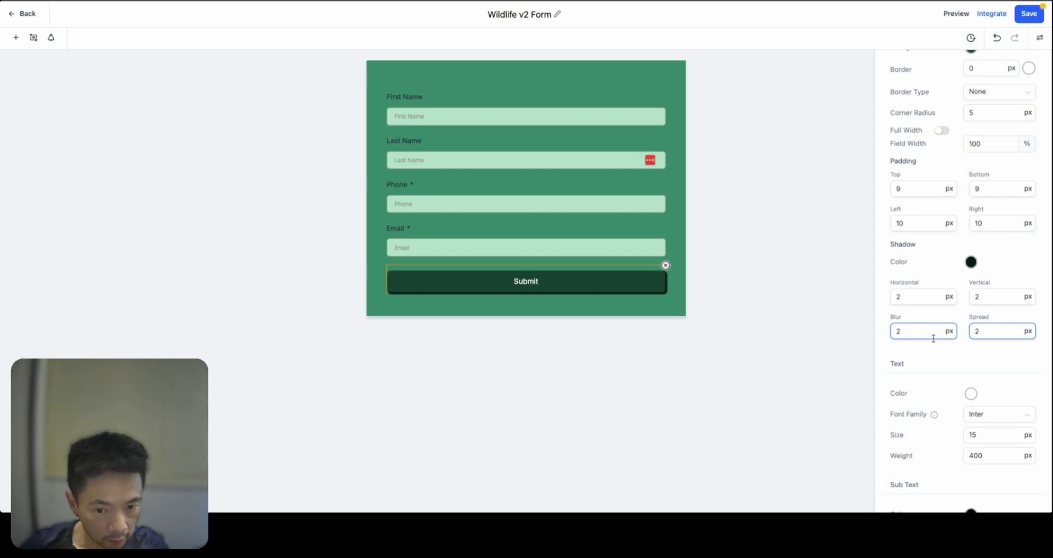
pyautogui.doubleClick(980, 332)
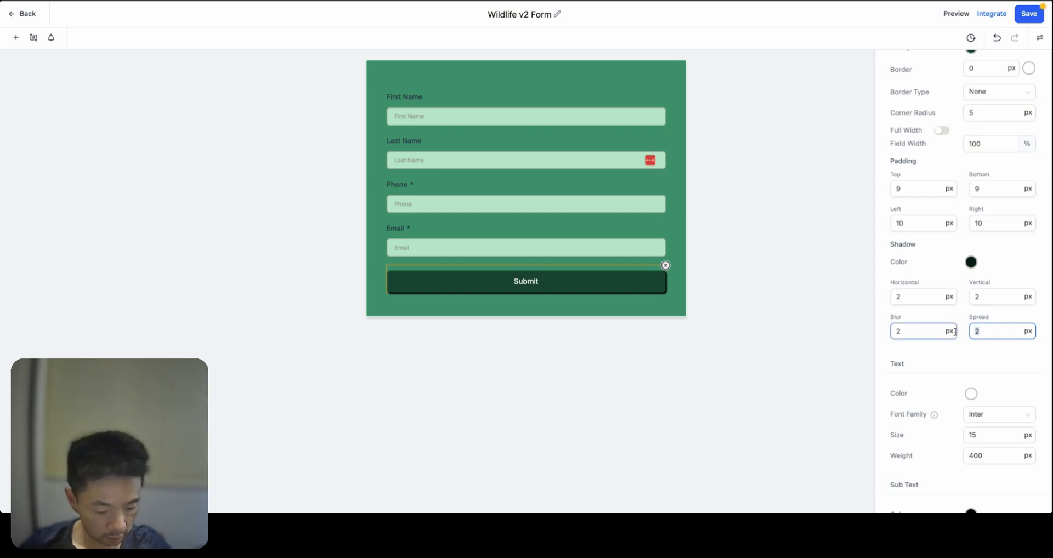
pyautogui.write('1')
pyautogui.click(940, 357)
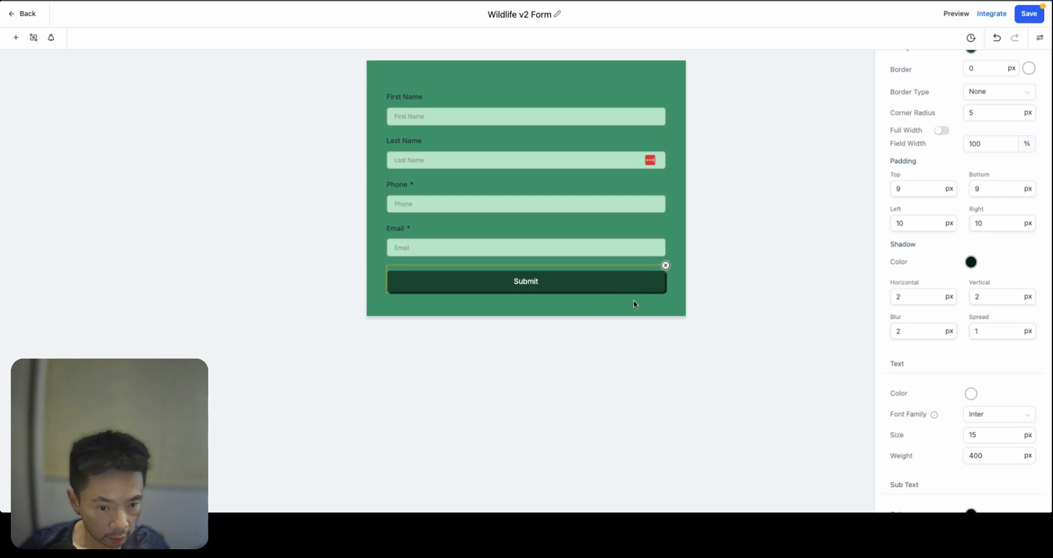
# Save the Wildlife v2 form, return to the website's Home page editor and save the page
pyautogui.click(676, 303)
pyautogui.click(1034, 18)
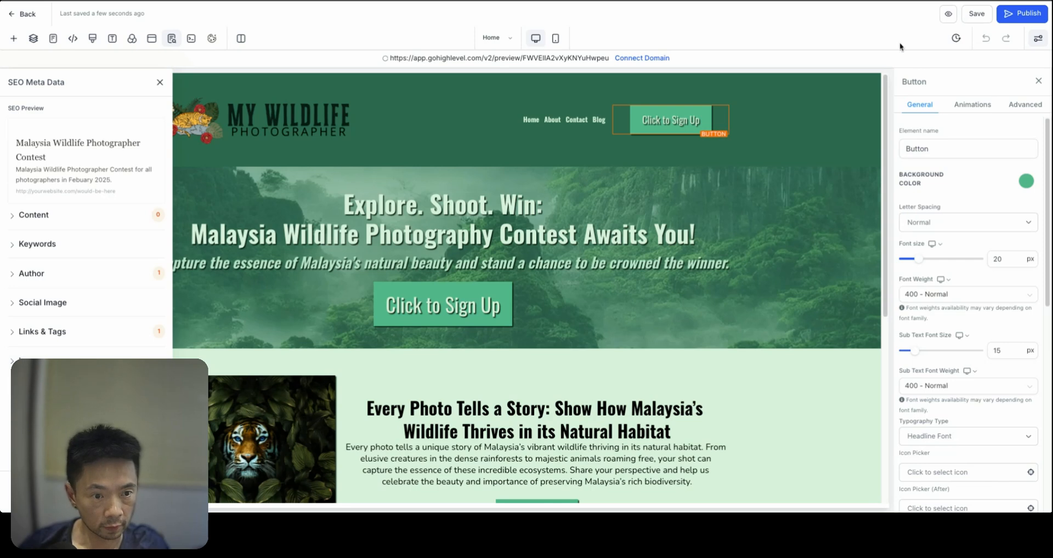
pyautogui.click(976, 15)
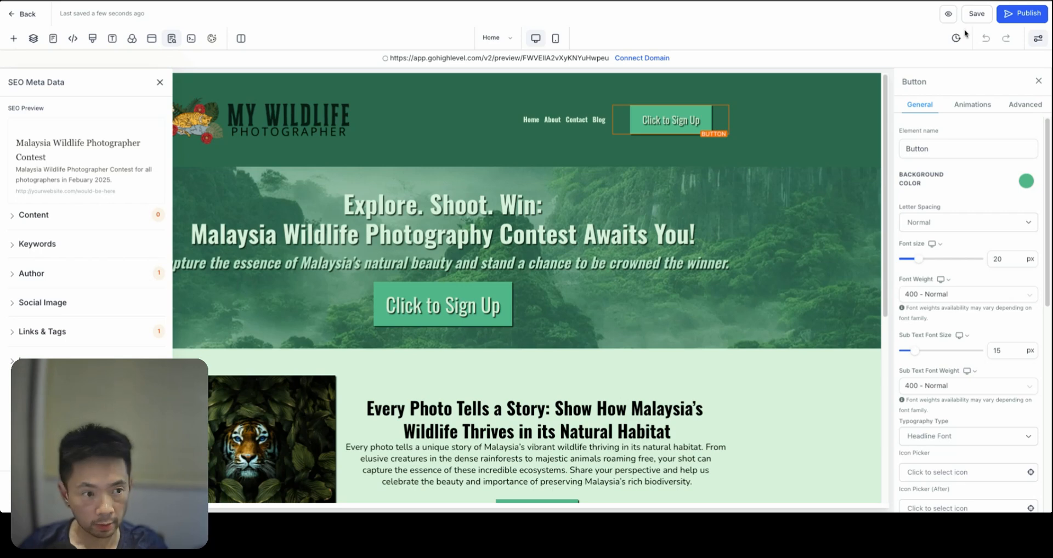
# Preview the Home page and check that the header, hero and tiger section Click to Sign Up buttons open the popup form
pyautogui.click(948, 16)
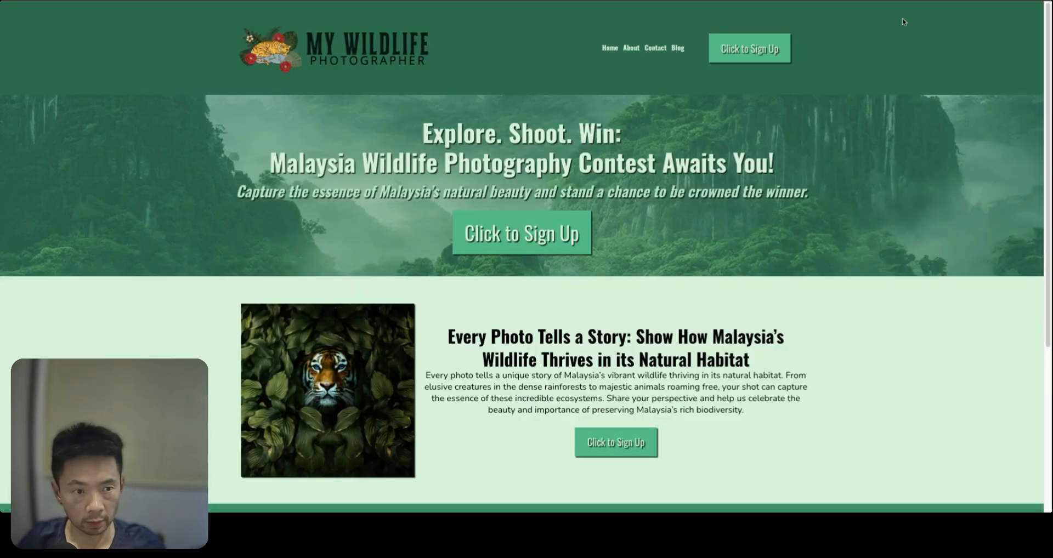
pyautogui.click(749, 51)
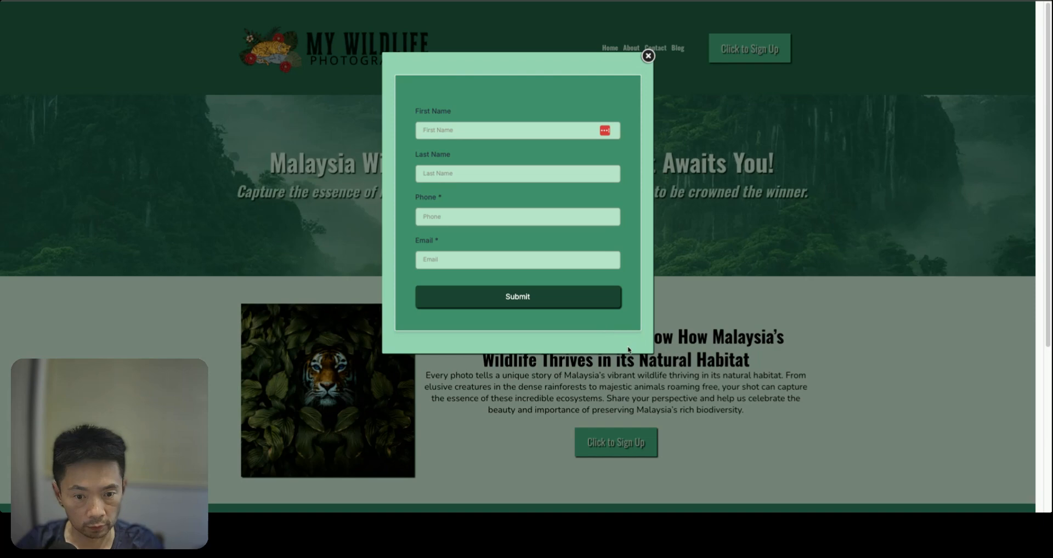
pyautogui.click(648, 56)
pyautogui.click(564, 226)
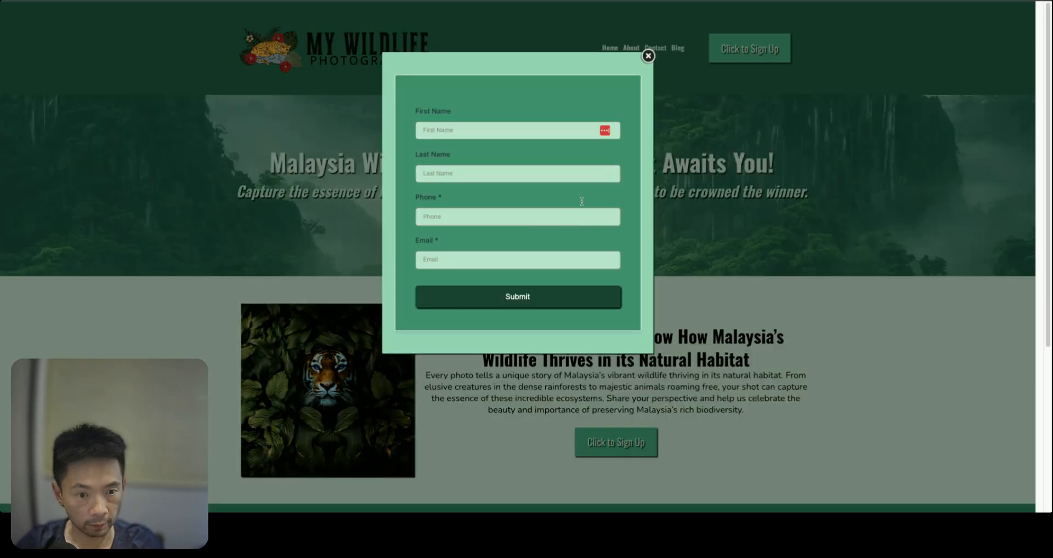
pyautogui.click(647, 56)
pyautogui.scroll(-2, 692, 327)
pyautogui.click(615, 329)
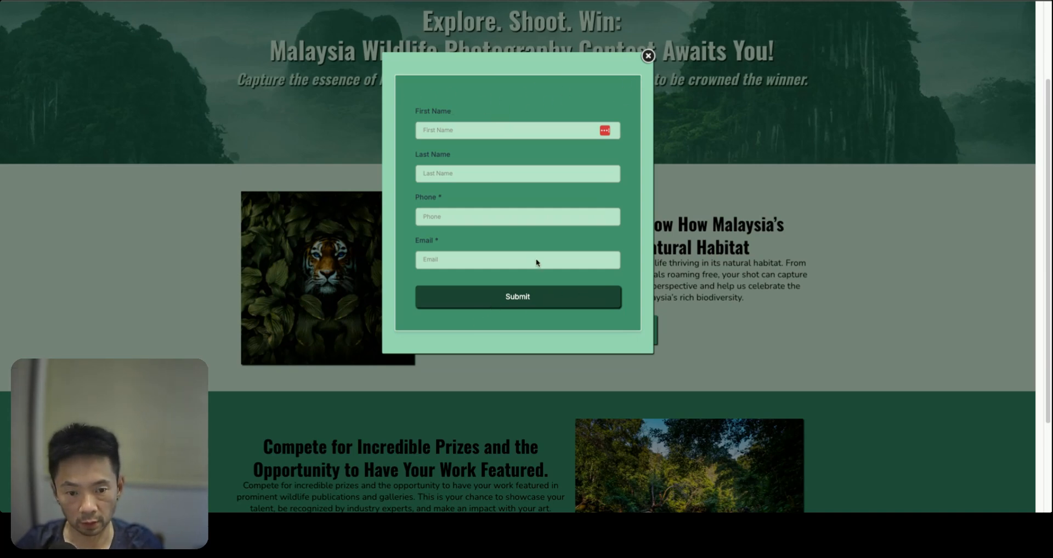
pyautogui.scroll(-2, 543, 232)
pyautogui.scroll(4, 560, 91)
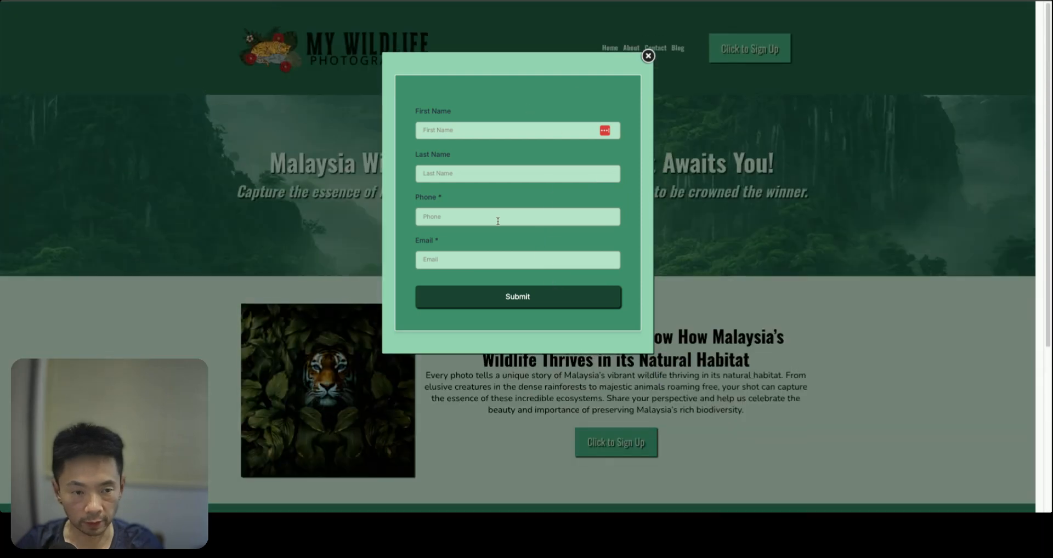